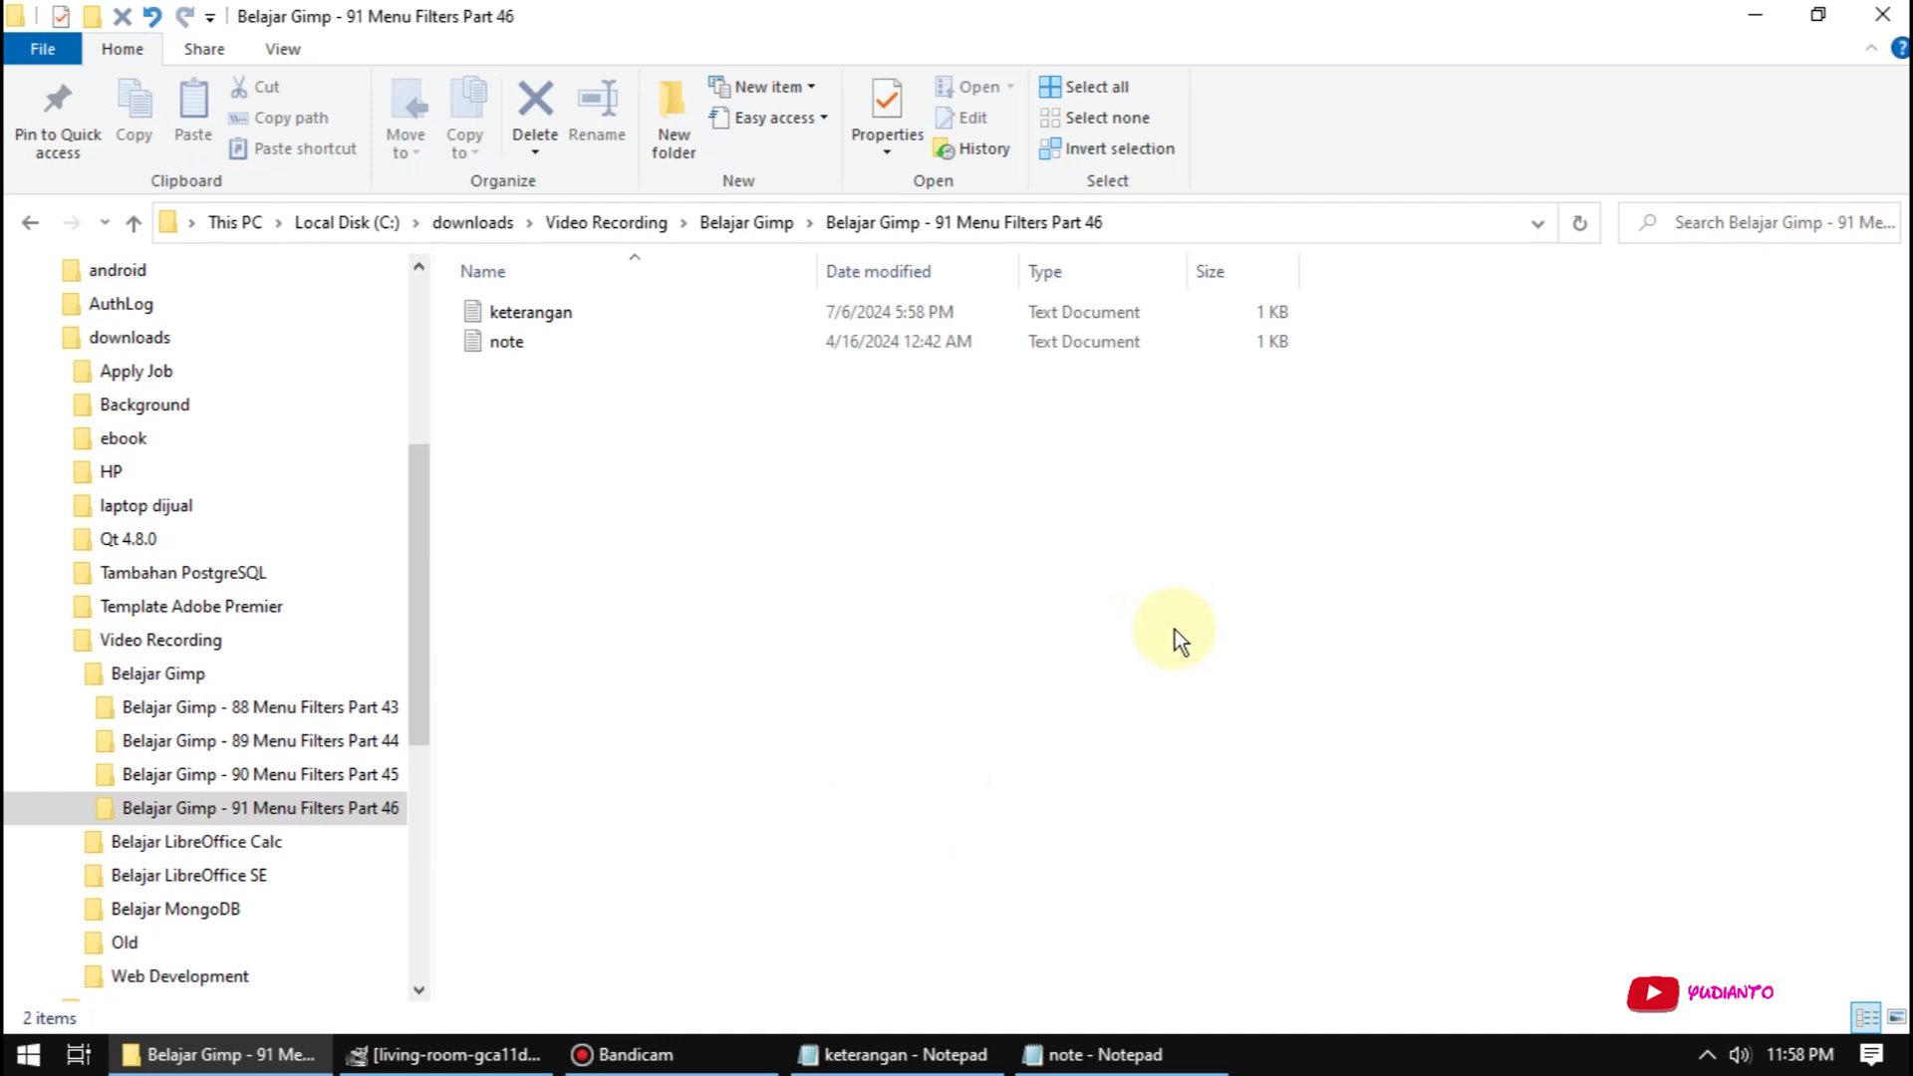
Review the topic outline note, from menu filters through Goat-exercise, by highlighting its lines, then close it
{"action": "left_click", "coordinate": [1096, 1054]}
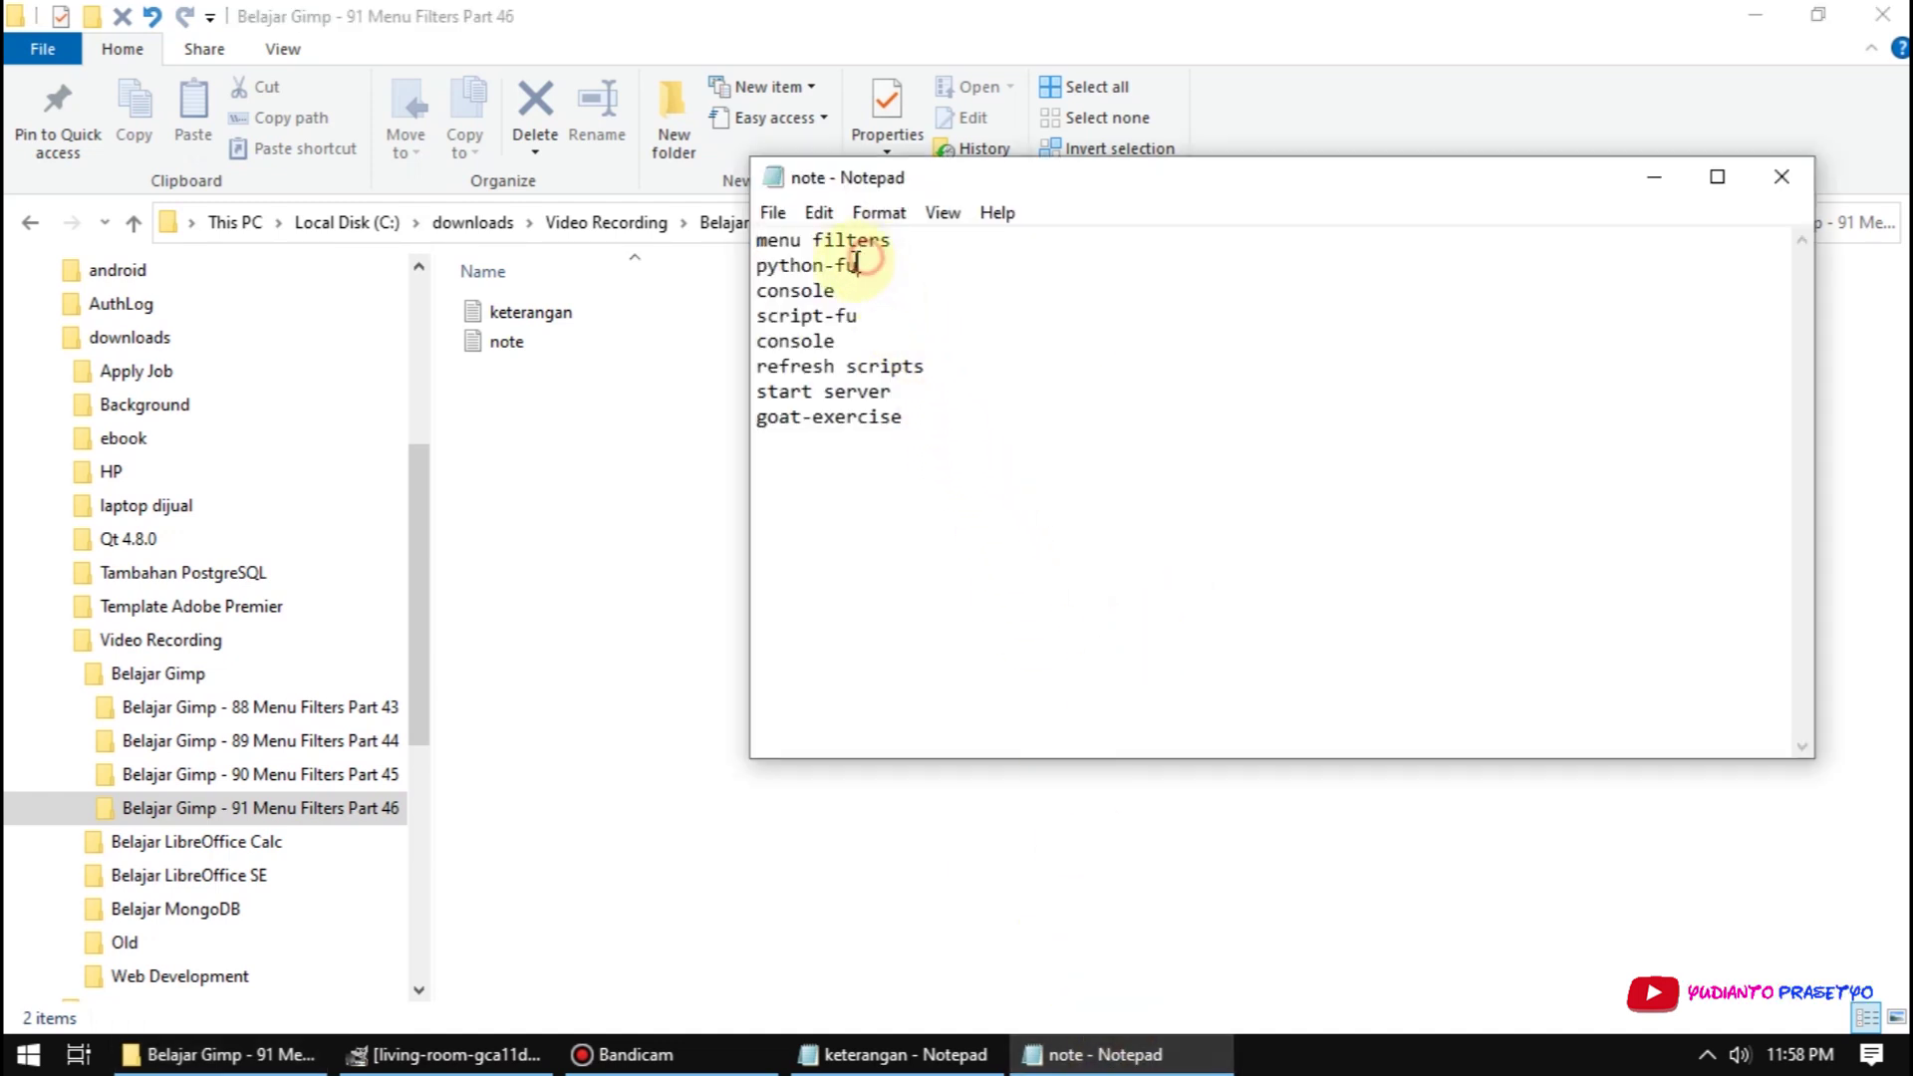
{"action": "left_click_drag", "start_coordinate": [836, 291], "coordinate": [747, 249]}
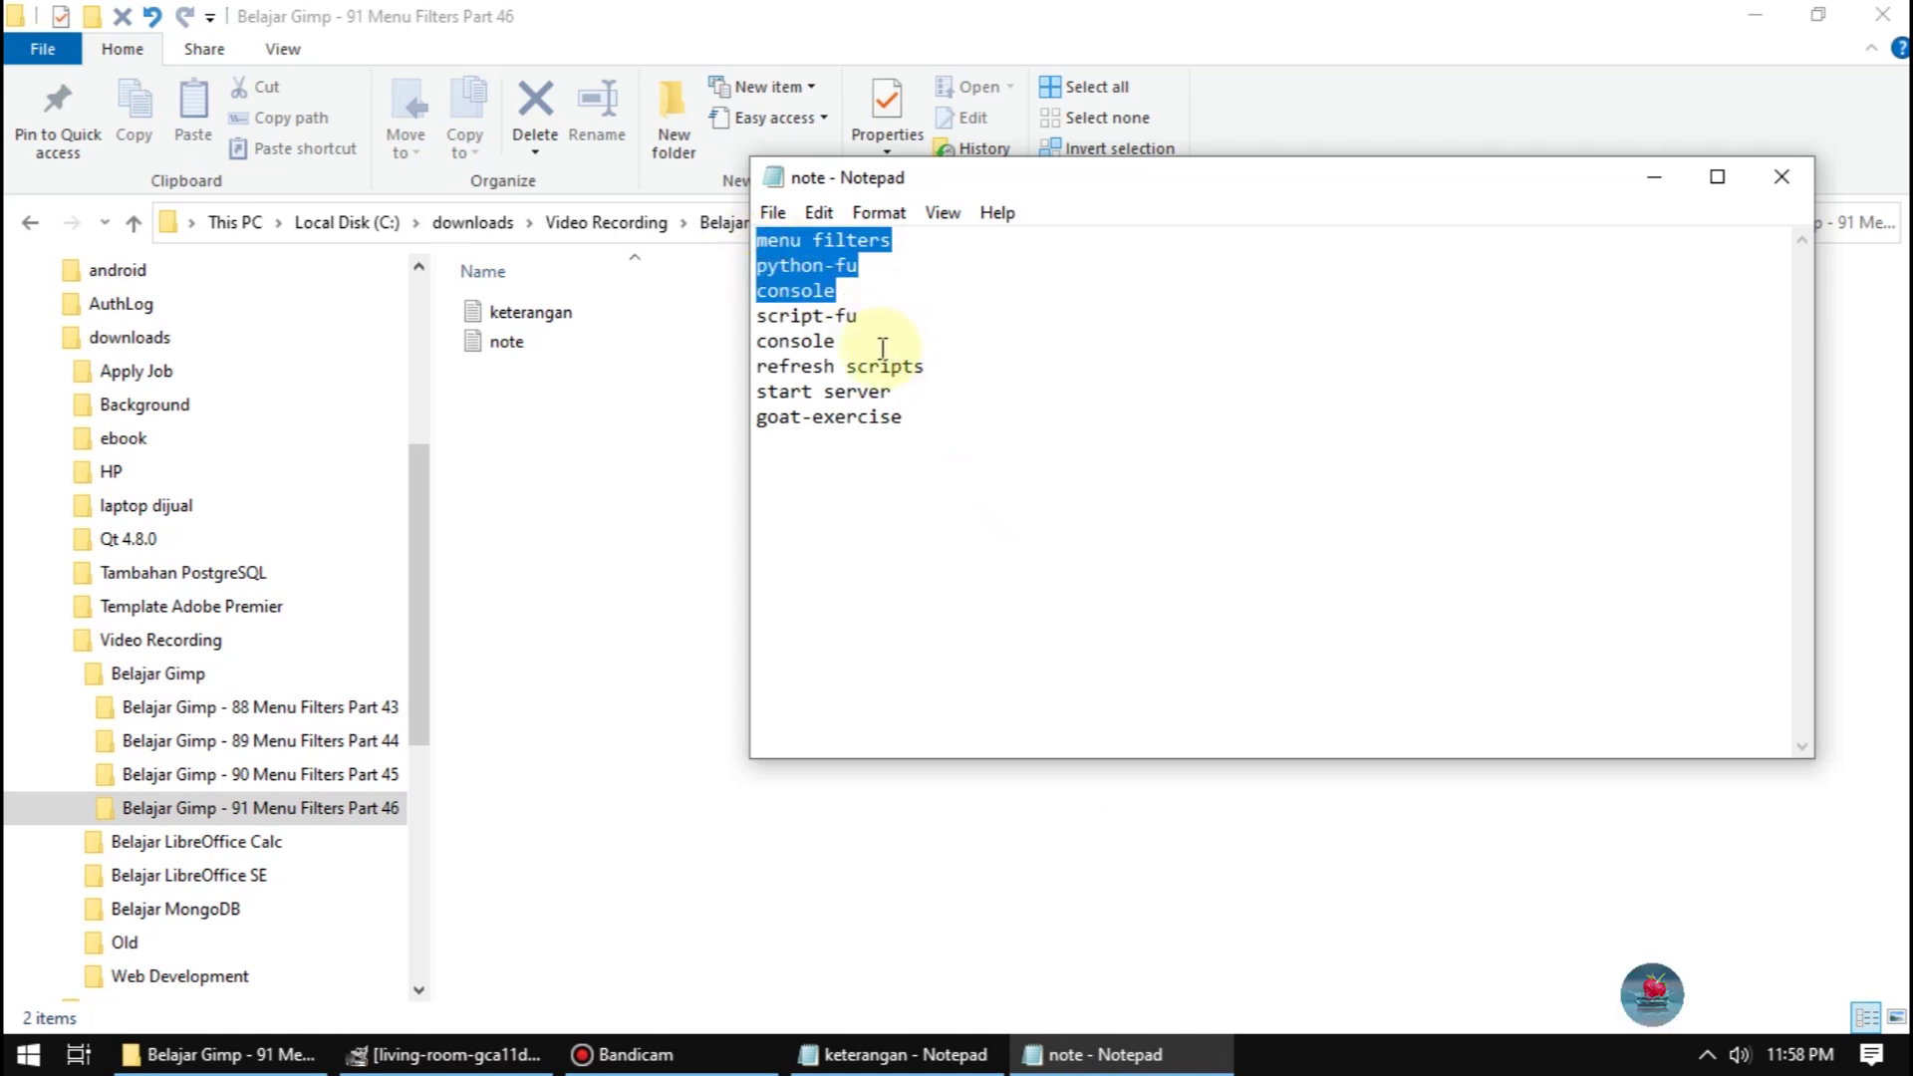
{"action": "left_click_drag", "start_coordinate": [861, 344], "coordinate": [750, 319]}
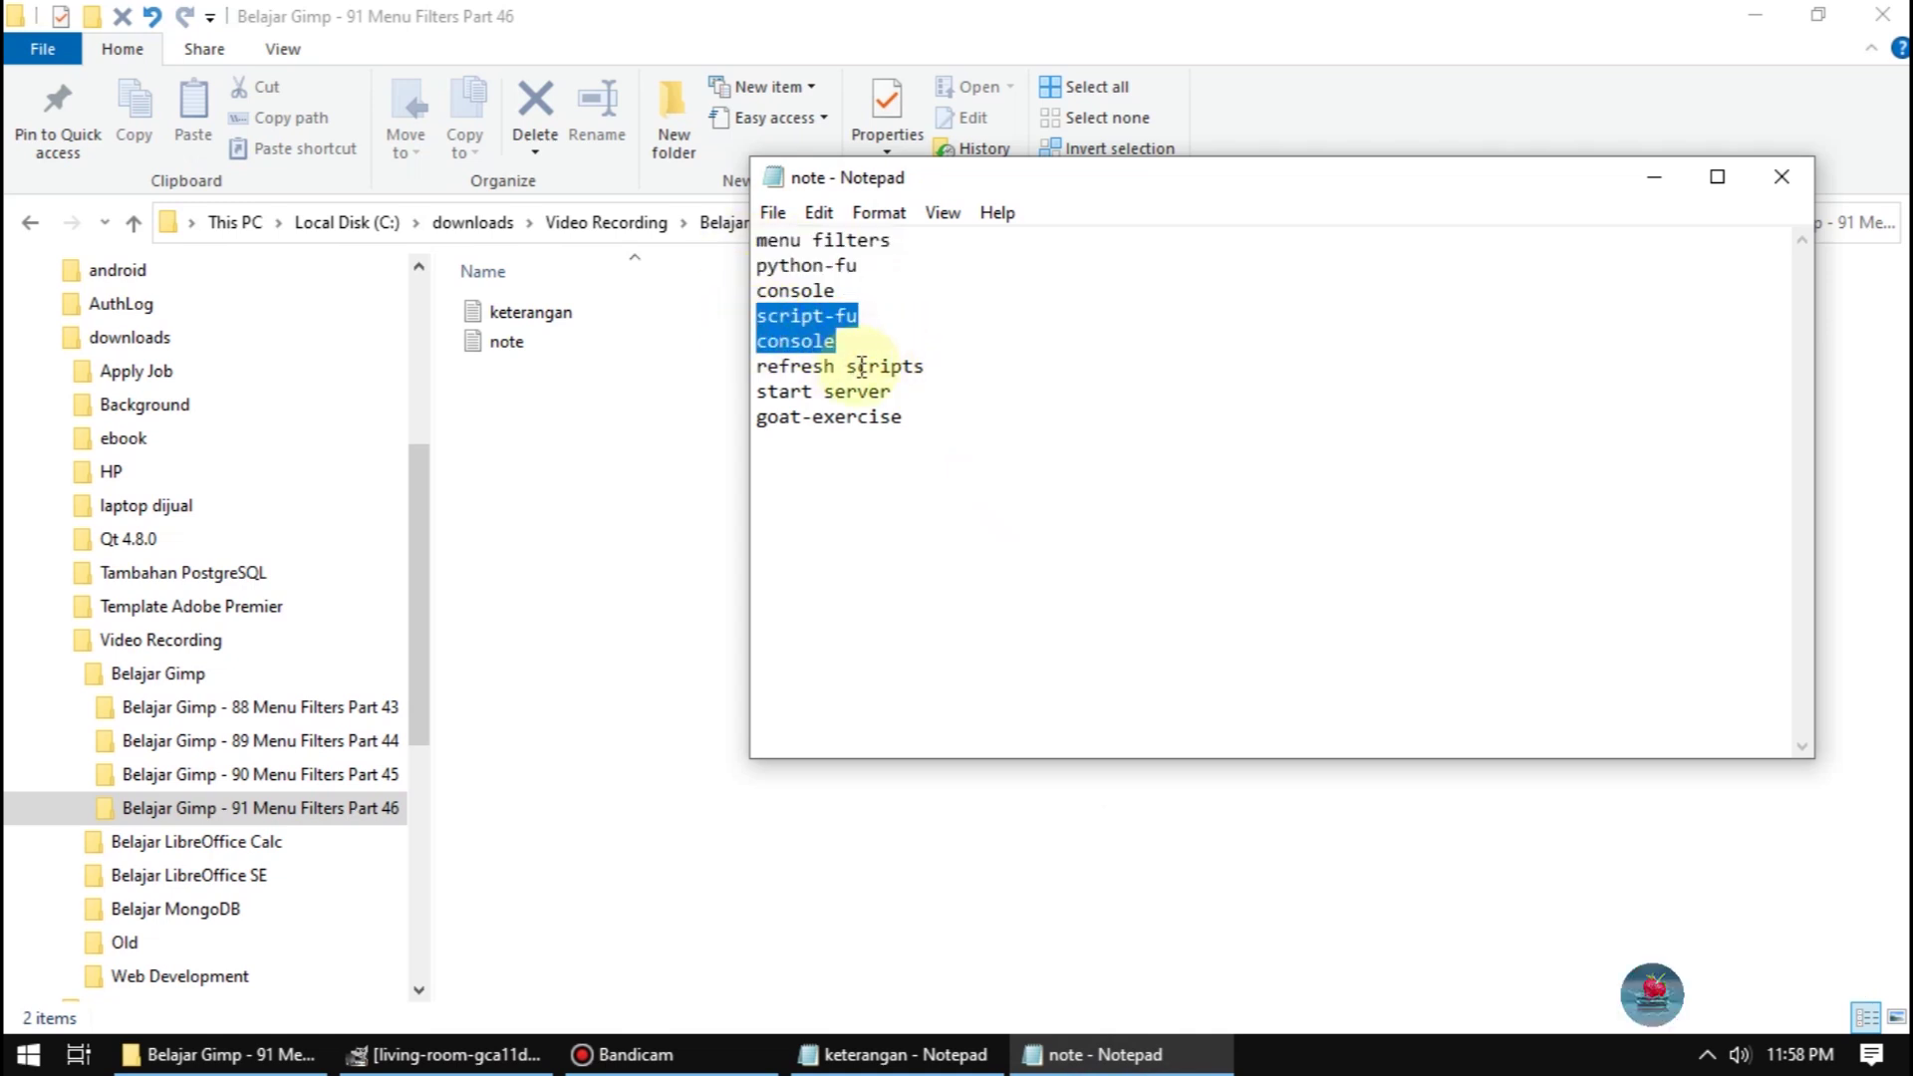
{"action": "left_click_drag", "start_coordinate": [858, 366], "coordinate": [903, 418]}
{"action": "left_click", "coordinate": [972, 475]}
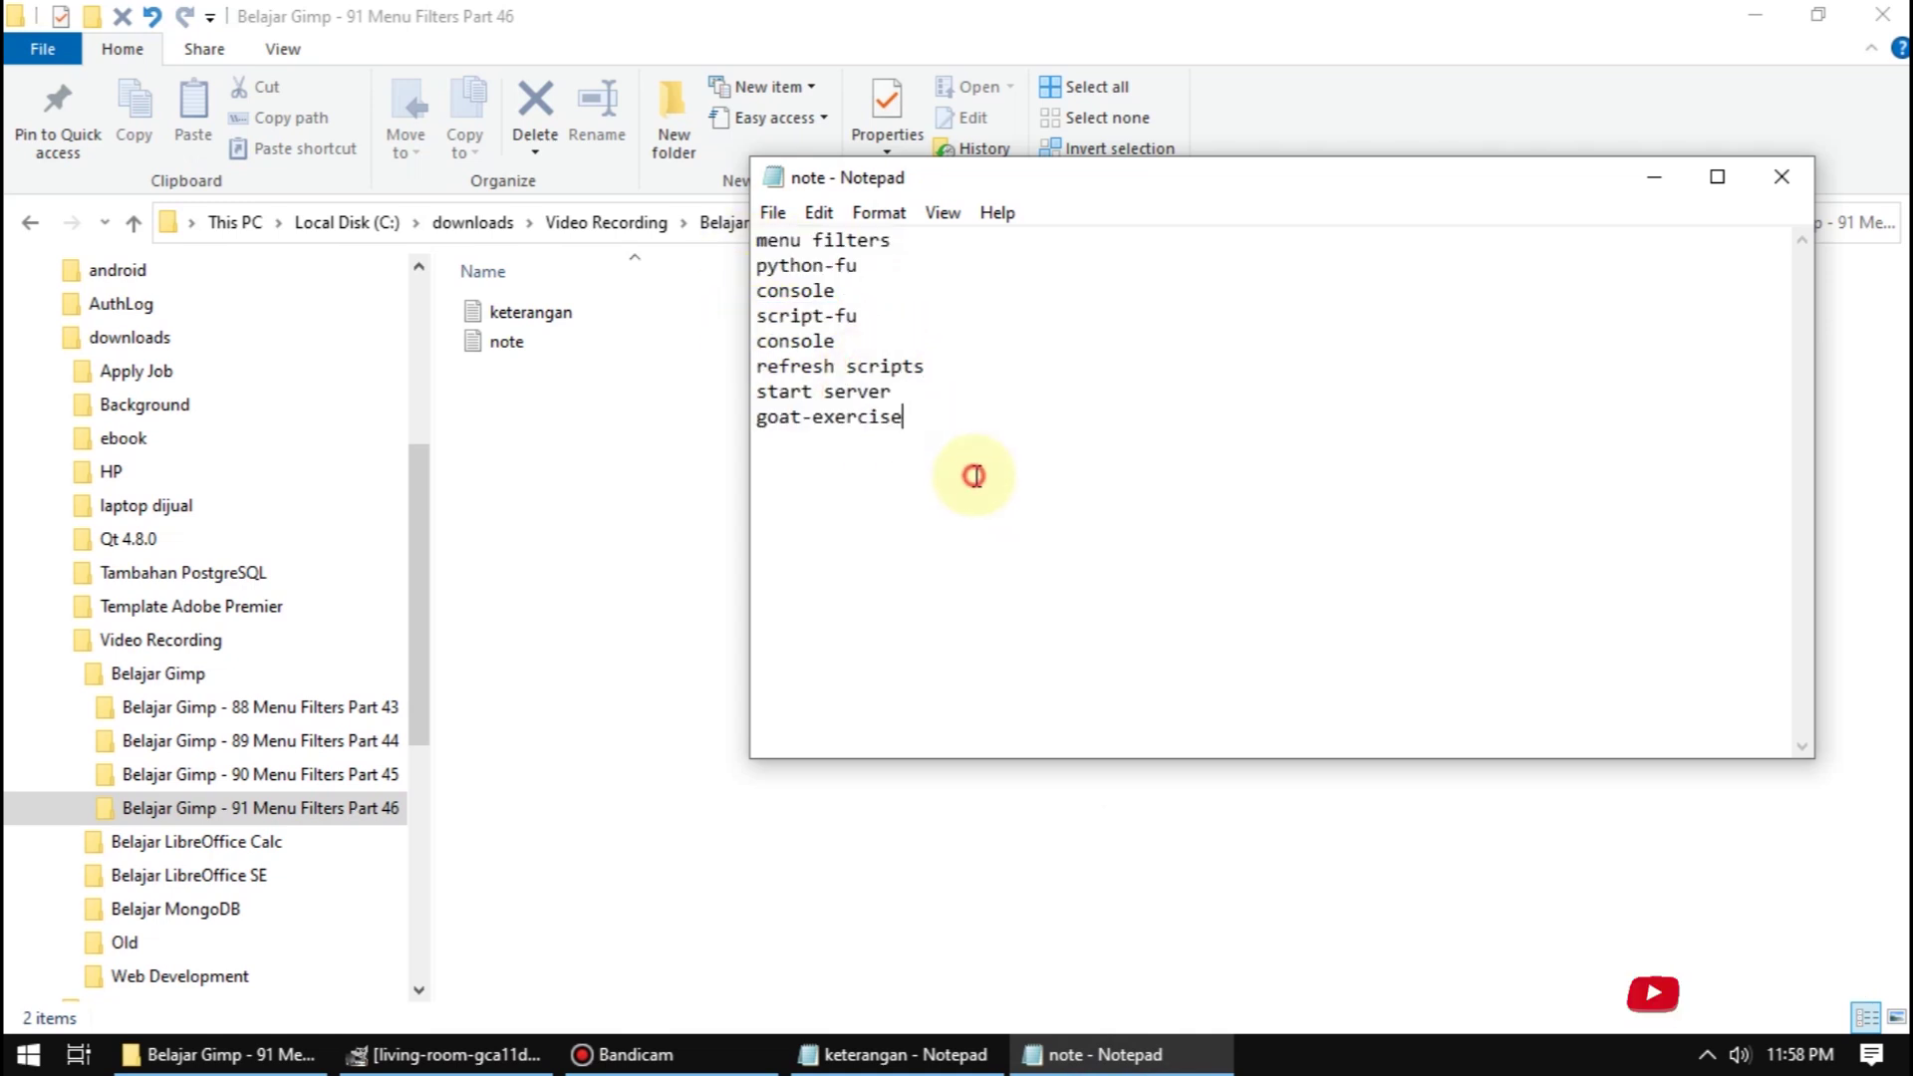
{"action": "left_click", "coordinate": [1781, 178]}
{"action": "left_click", "coordinate": [897, 1054]}
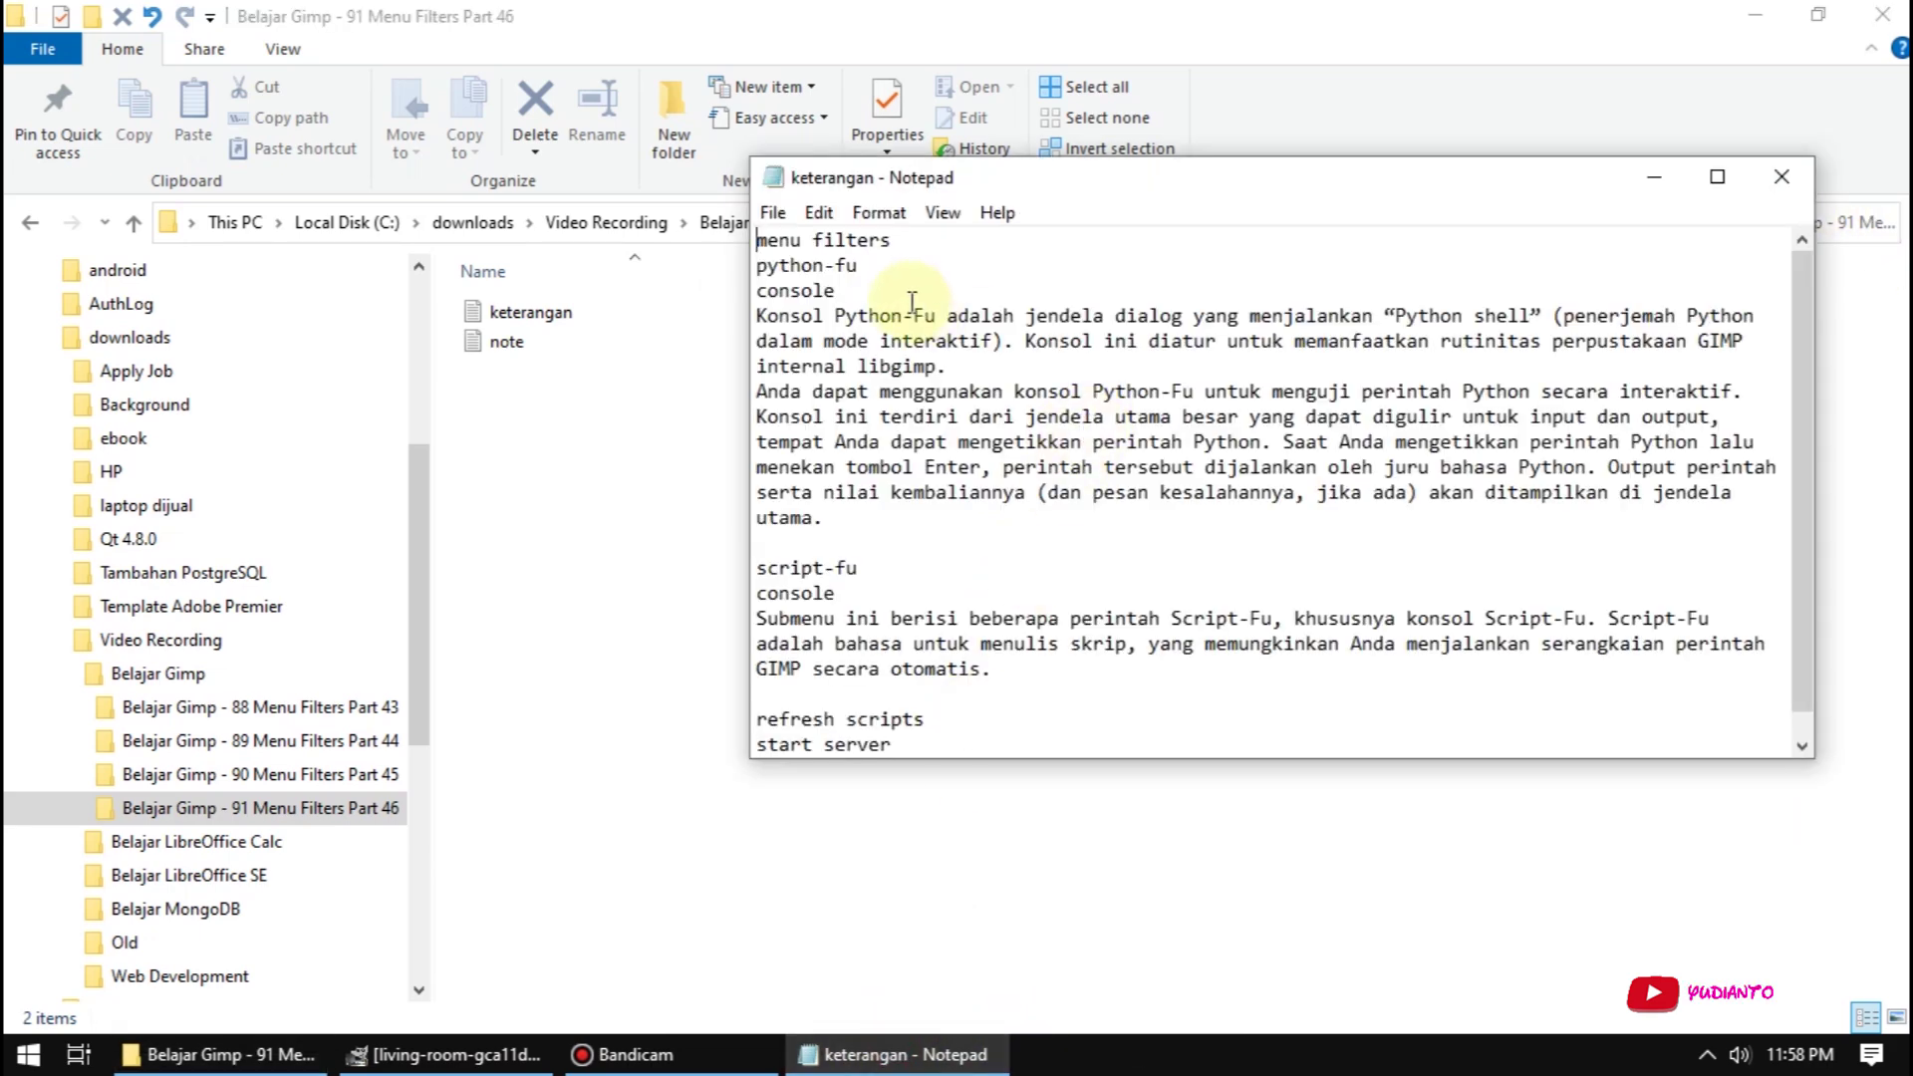
Highlight the Python-Fu console and Script-Fu console explanation paragraphs in the keterangan note
{"action": "left_click", "coordinate": [826, 290]}
{"action": "mouse_move", "coordinate": [756, 315]}
{"action": "left_mouse_down"}
{"action": "mouse_move", "coordinate": [777, 441]}
{"action": "mouse_move", "coordinate": [825, 518]}
{"action": "left_mouse_up"}
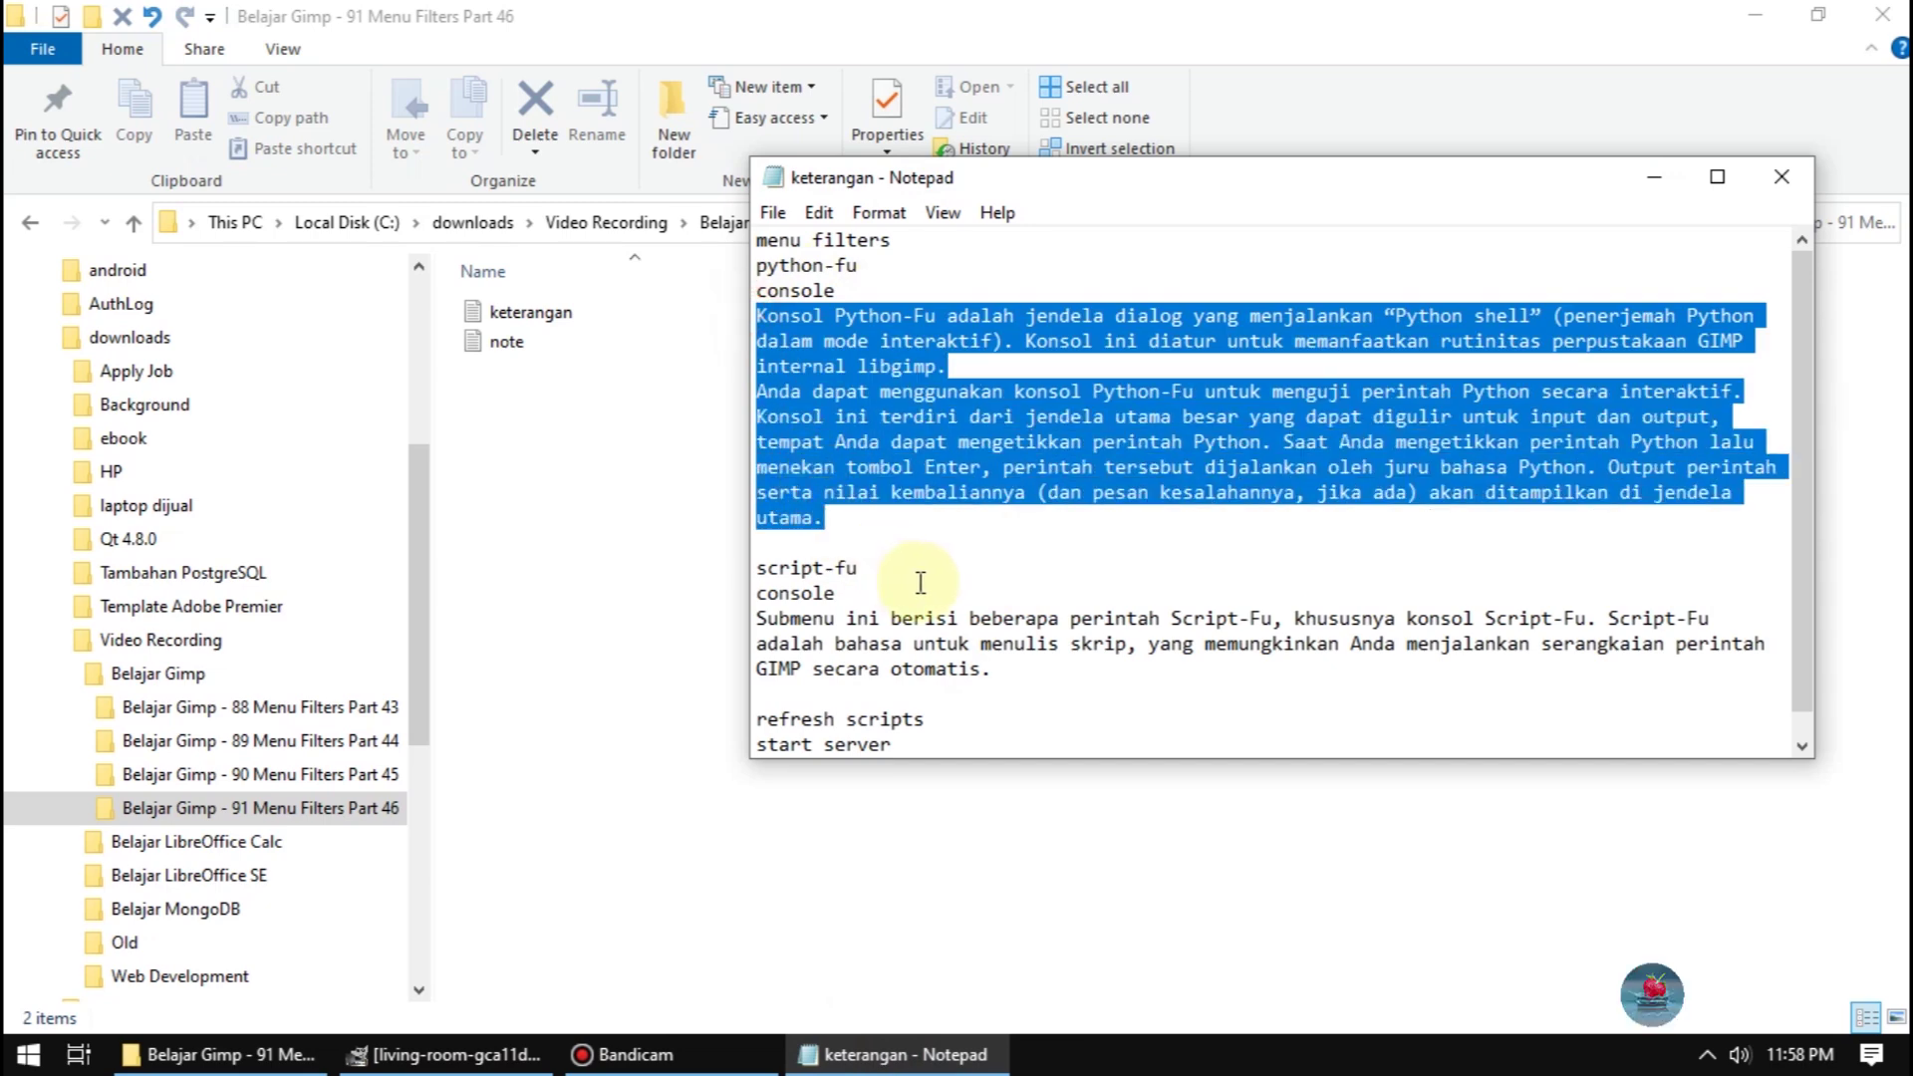
{"action": "scroll", "coordinate": [912, 583], "scroll_direction": "down", "scroll_amount": 1}
{"action": "left_click_drag", "start_coordinate": [993, 646], "coordinate": [748, 588]}
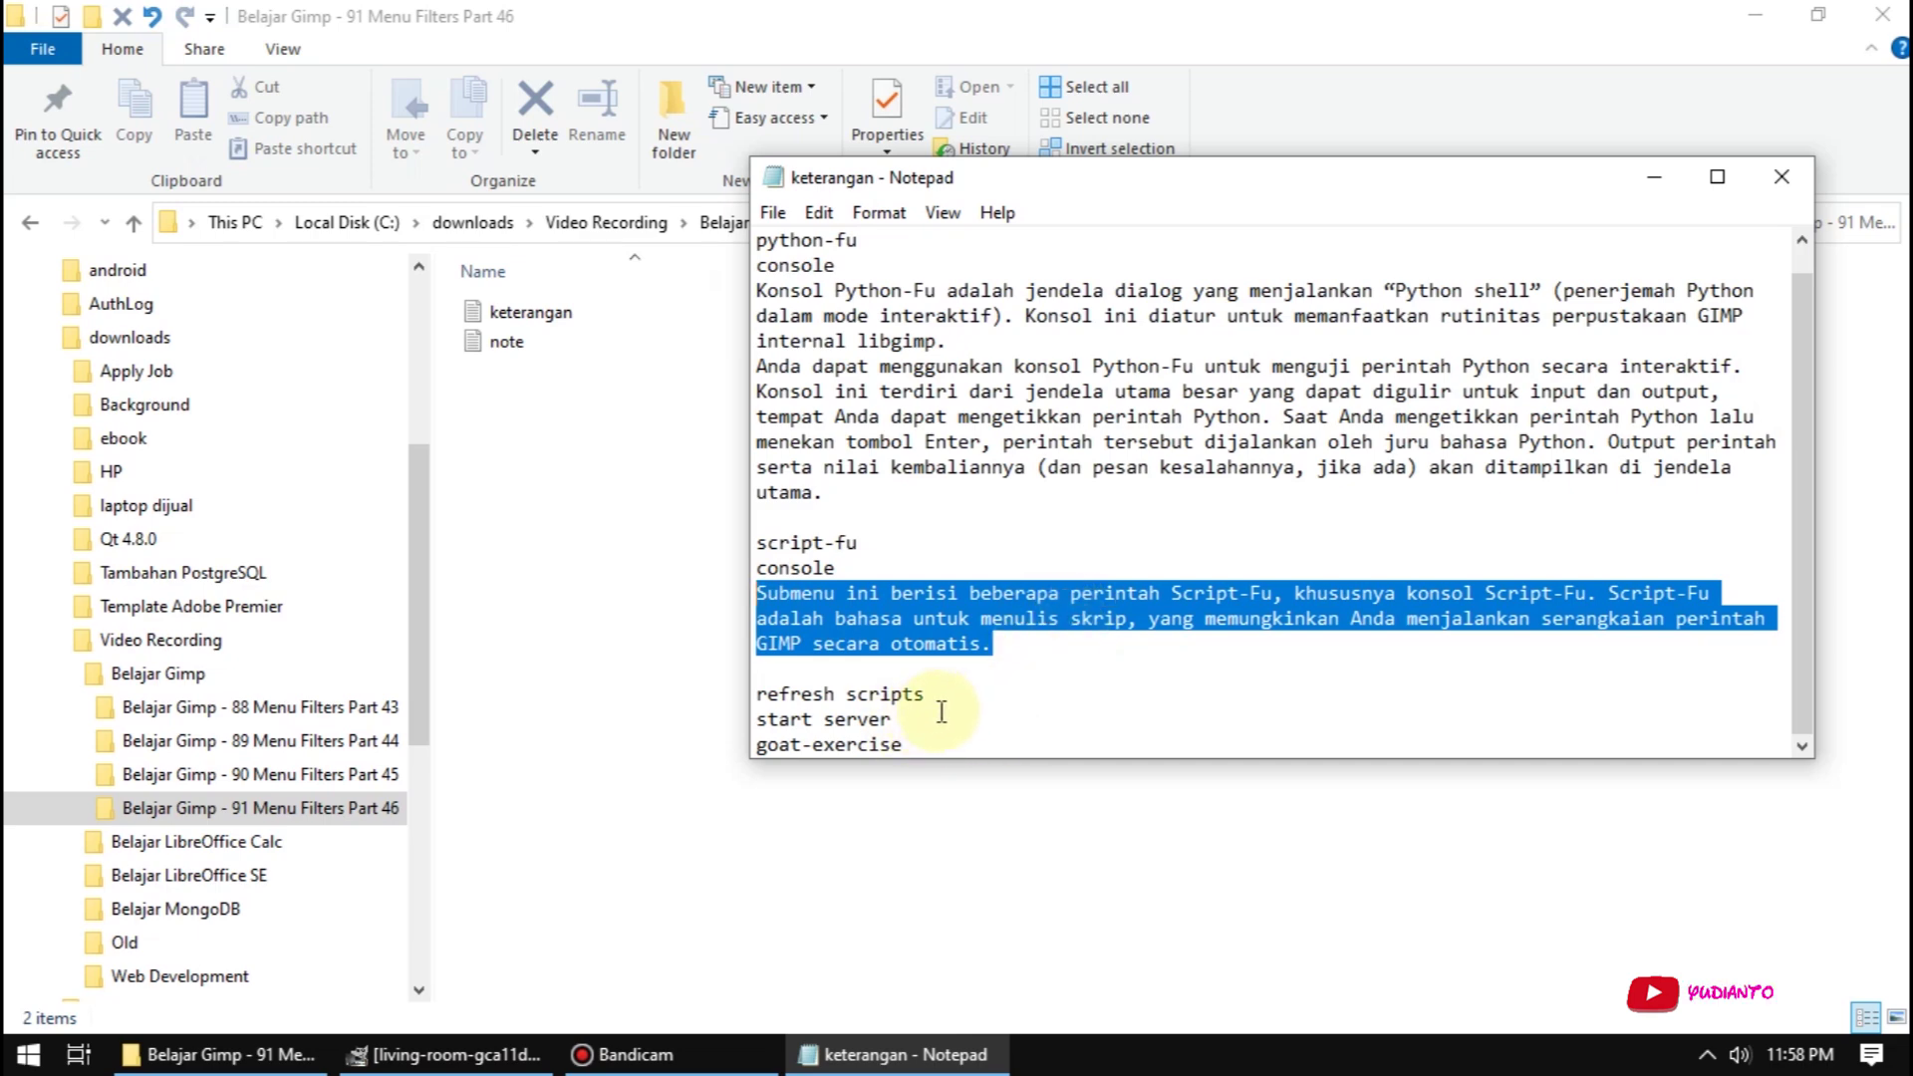
Show and hide the Bandicam recorder window, then bring GIMP forward
{"action": "left_click", "coordinate": [695, 1064]}
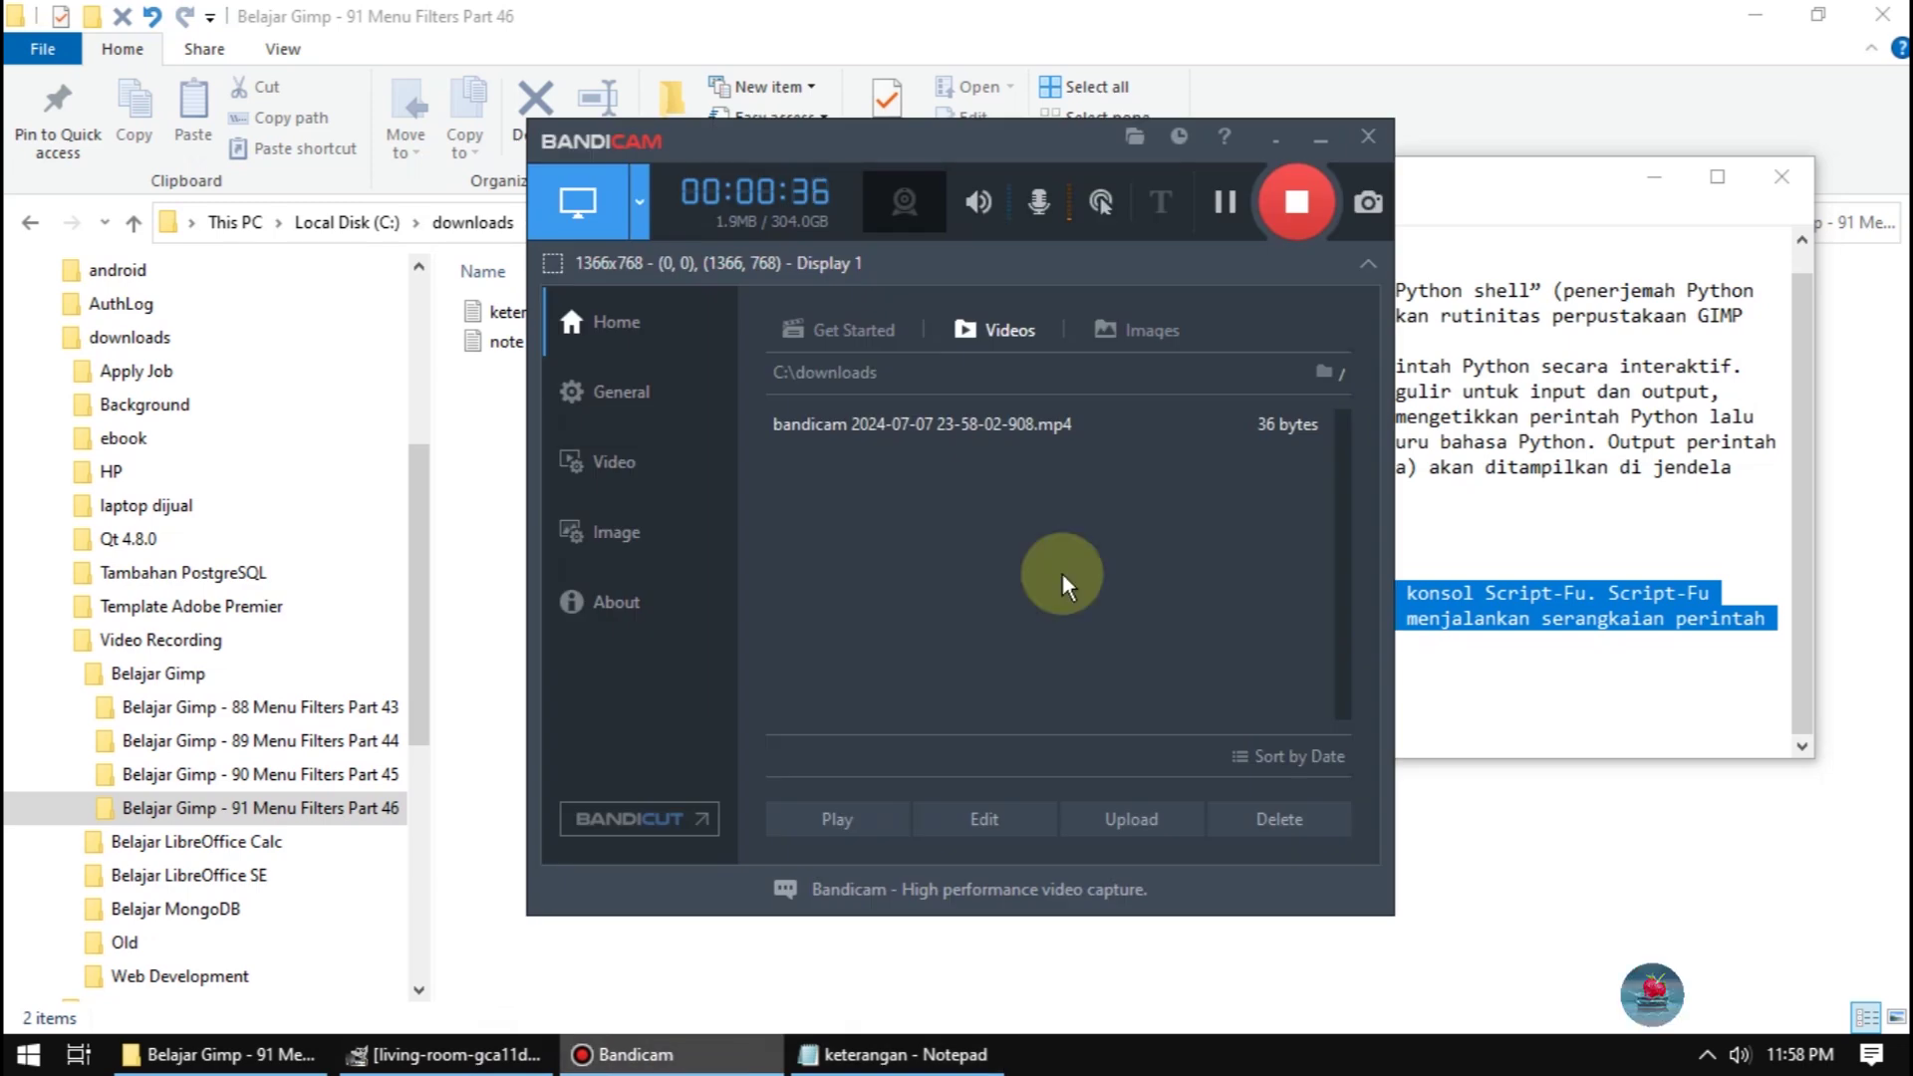
{"action": "left_click", "coordinate": [1275, 137]}
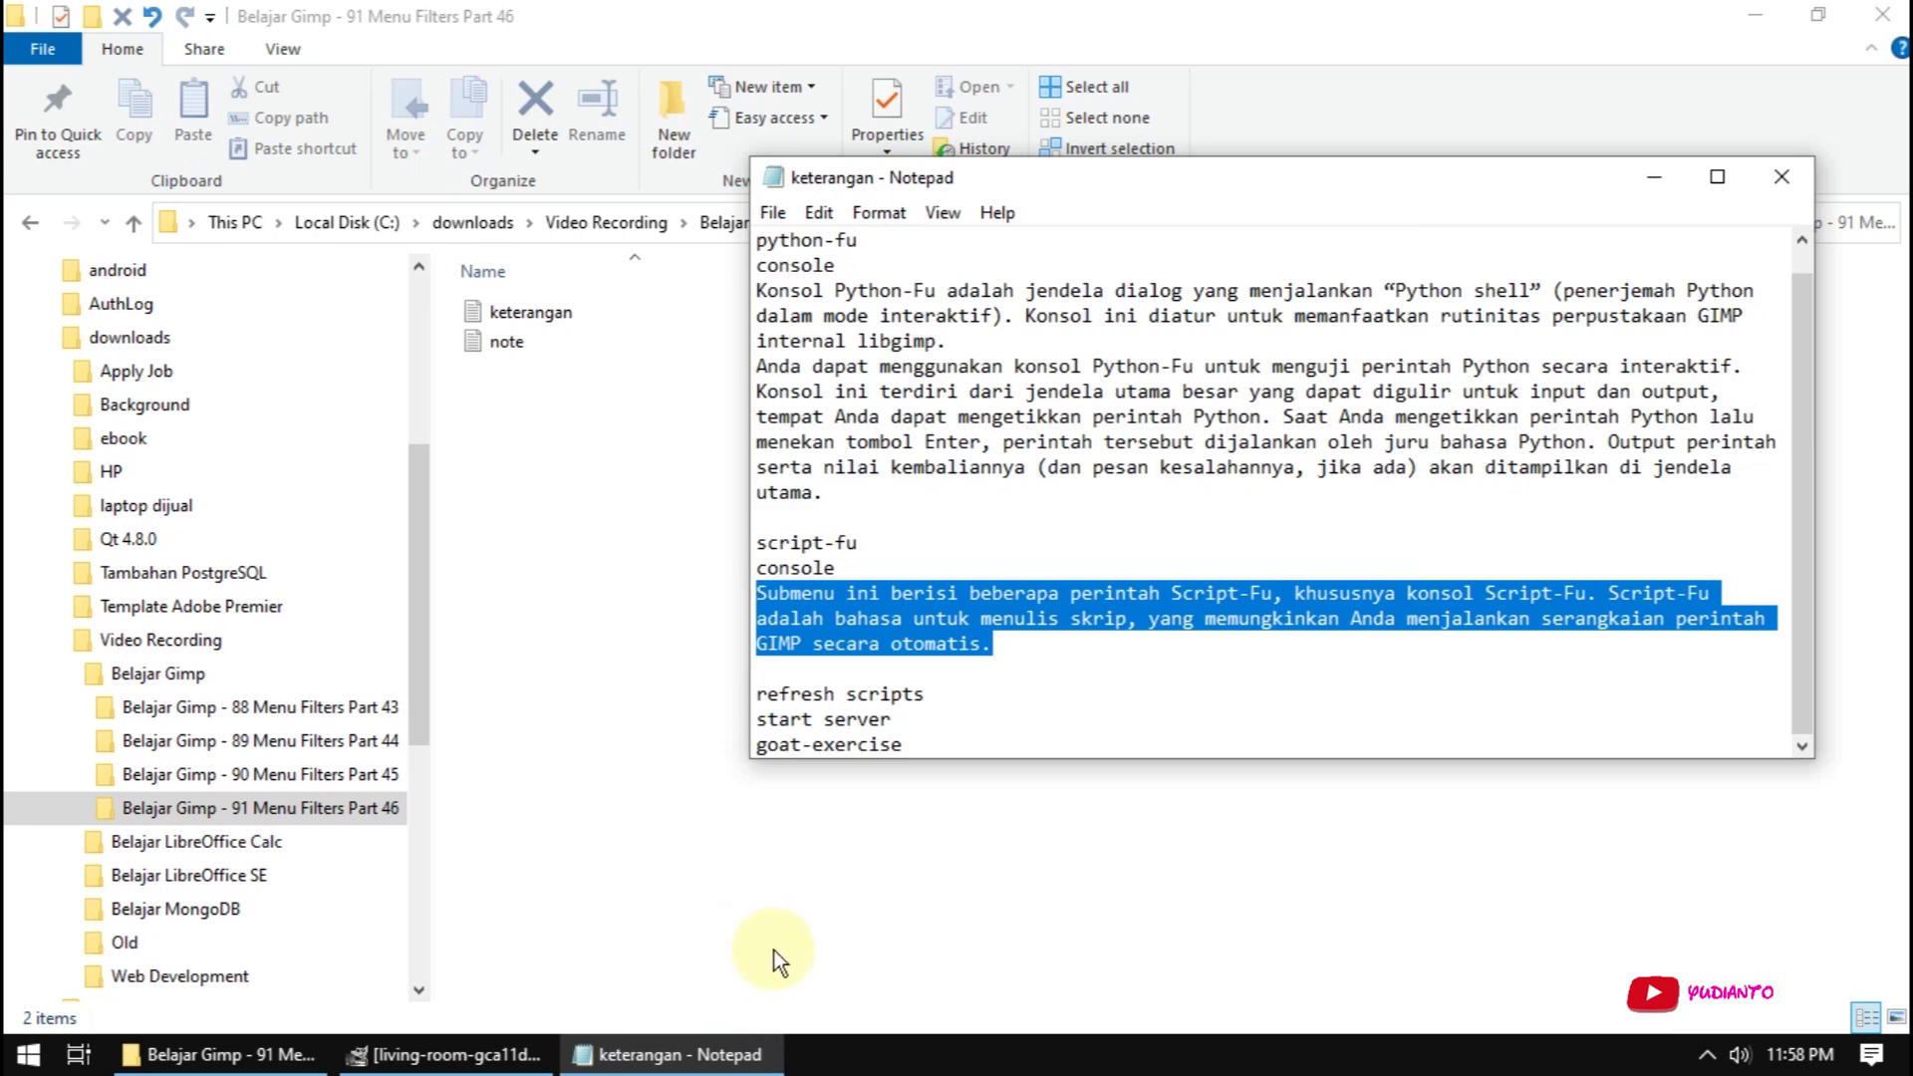
{"action": "mouse_move", "coordinate": [448, 1054]}
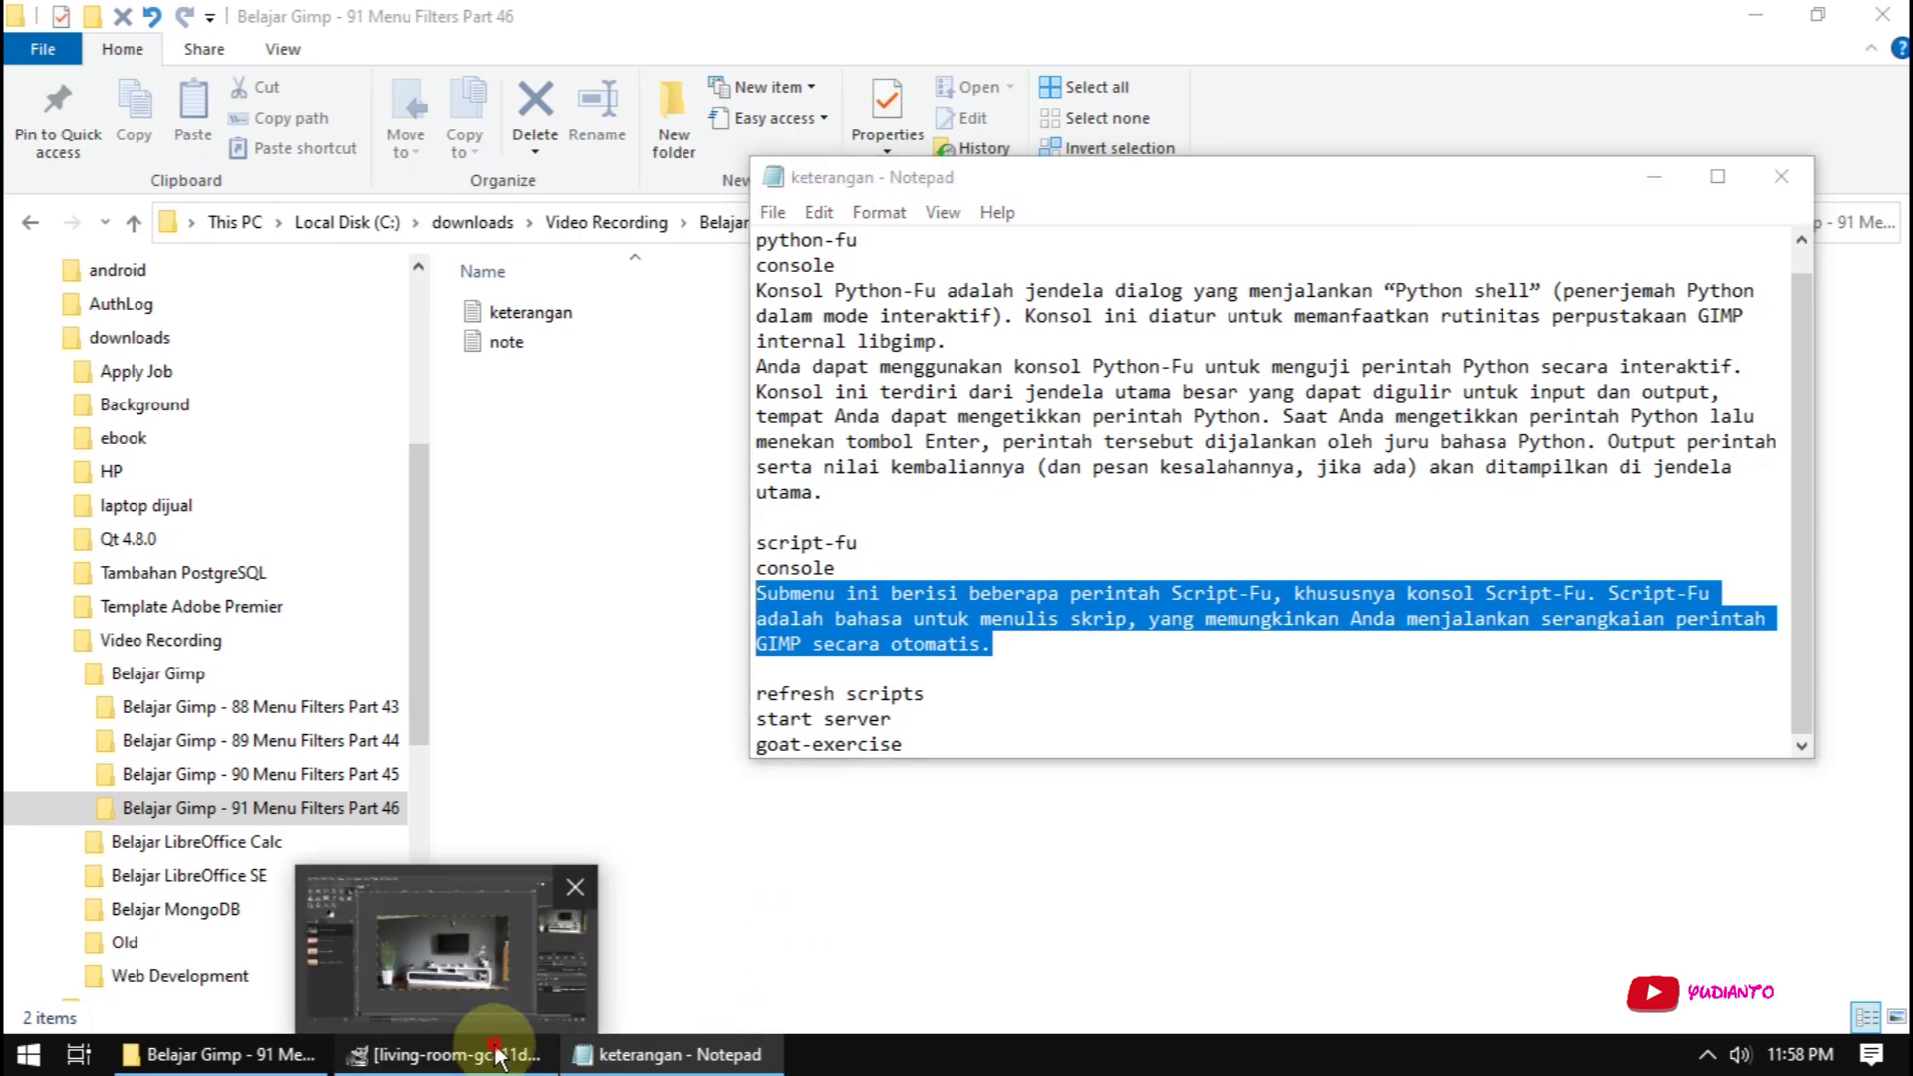
{"action": "left_click", "coordinate": [494, 1059]}
Minimize Notepad to reveal the photo and open the Python-Fu console from Filters
{"action": "left_click", "coordinate": [649, 1063]}
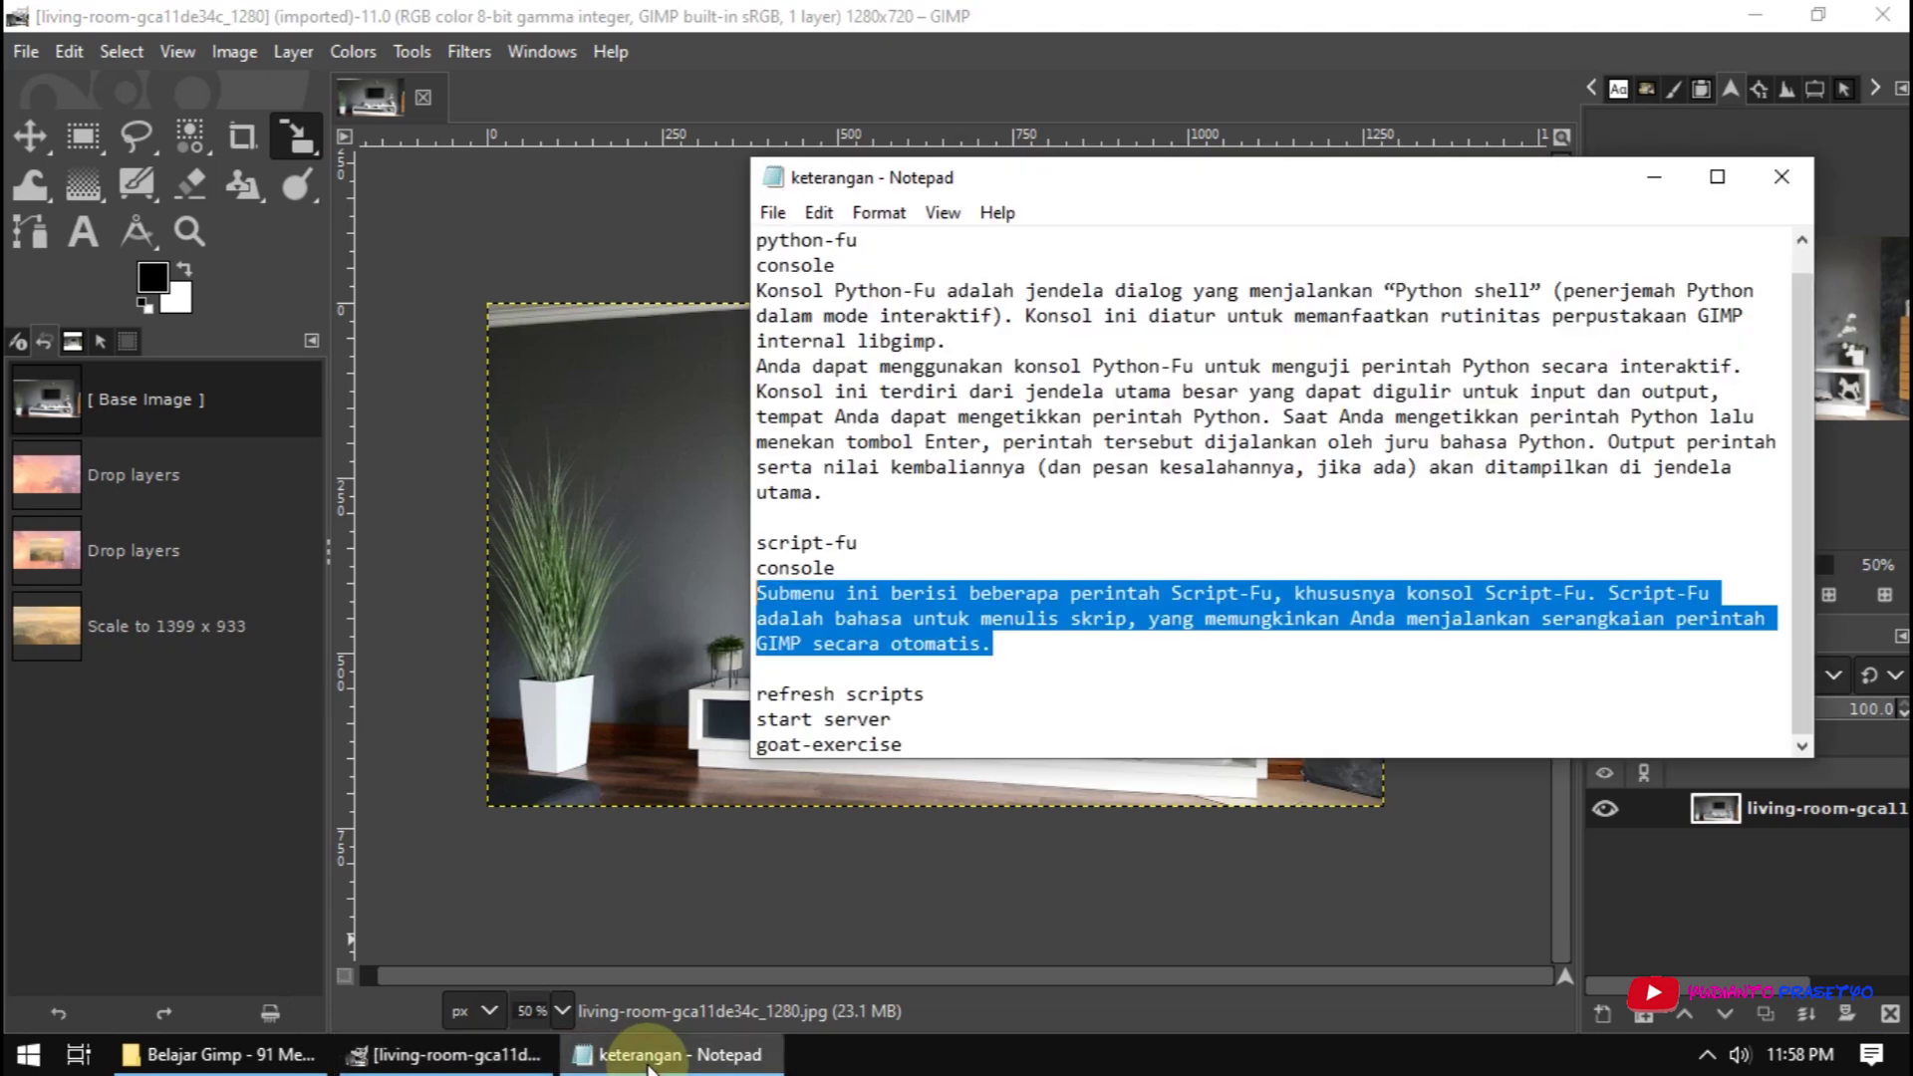
{"action": "scroll", "coordinate": [847, 697], "scroll_direction": "up", "scroll_amount": 1}
{"action": "left_click", "coordinate": [710, 1064]}
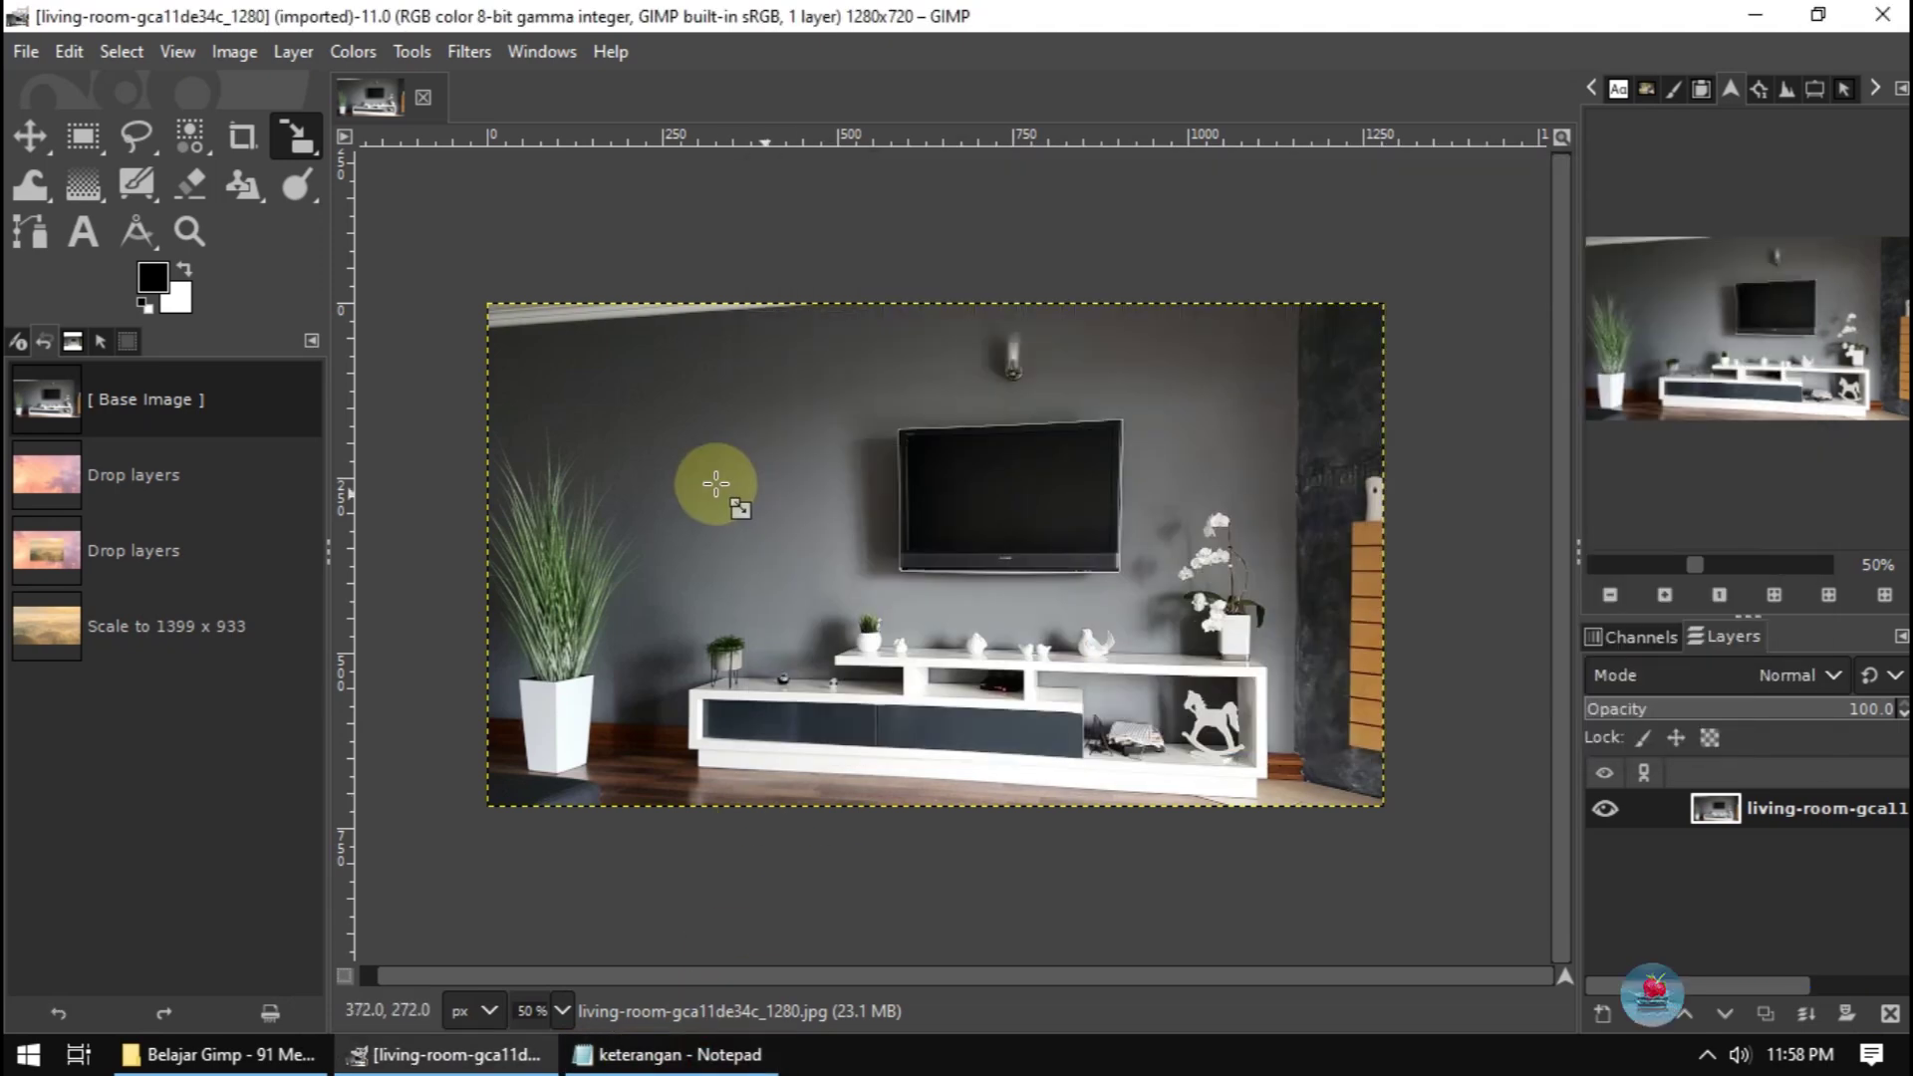
{"action": "left_click", "coordinate": [468, 50]}
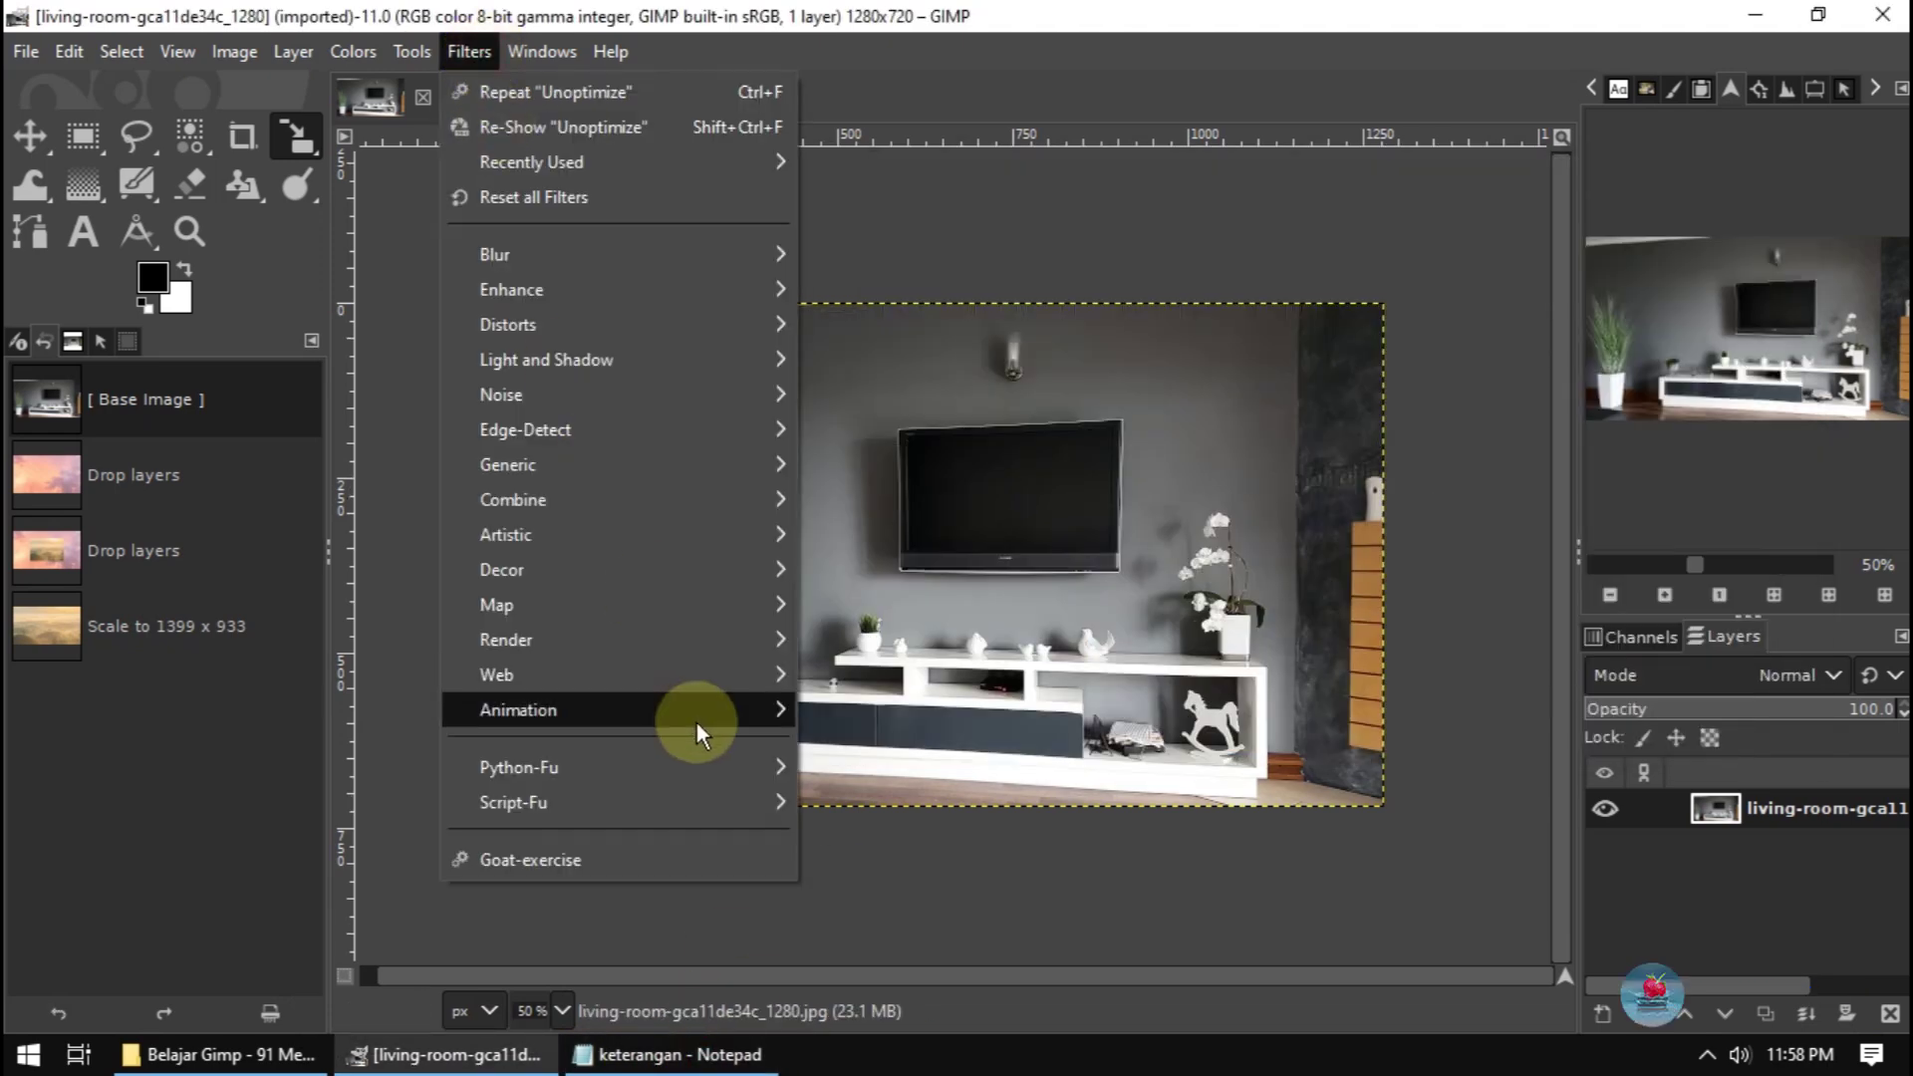
{"action": "mouse_move", "coordinate": [518, 767]}
{"action": "left_click", "coordinate": [854, 765]}
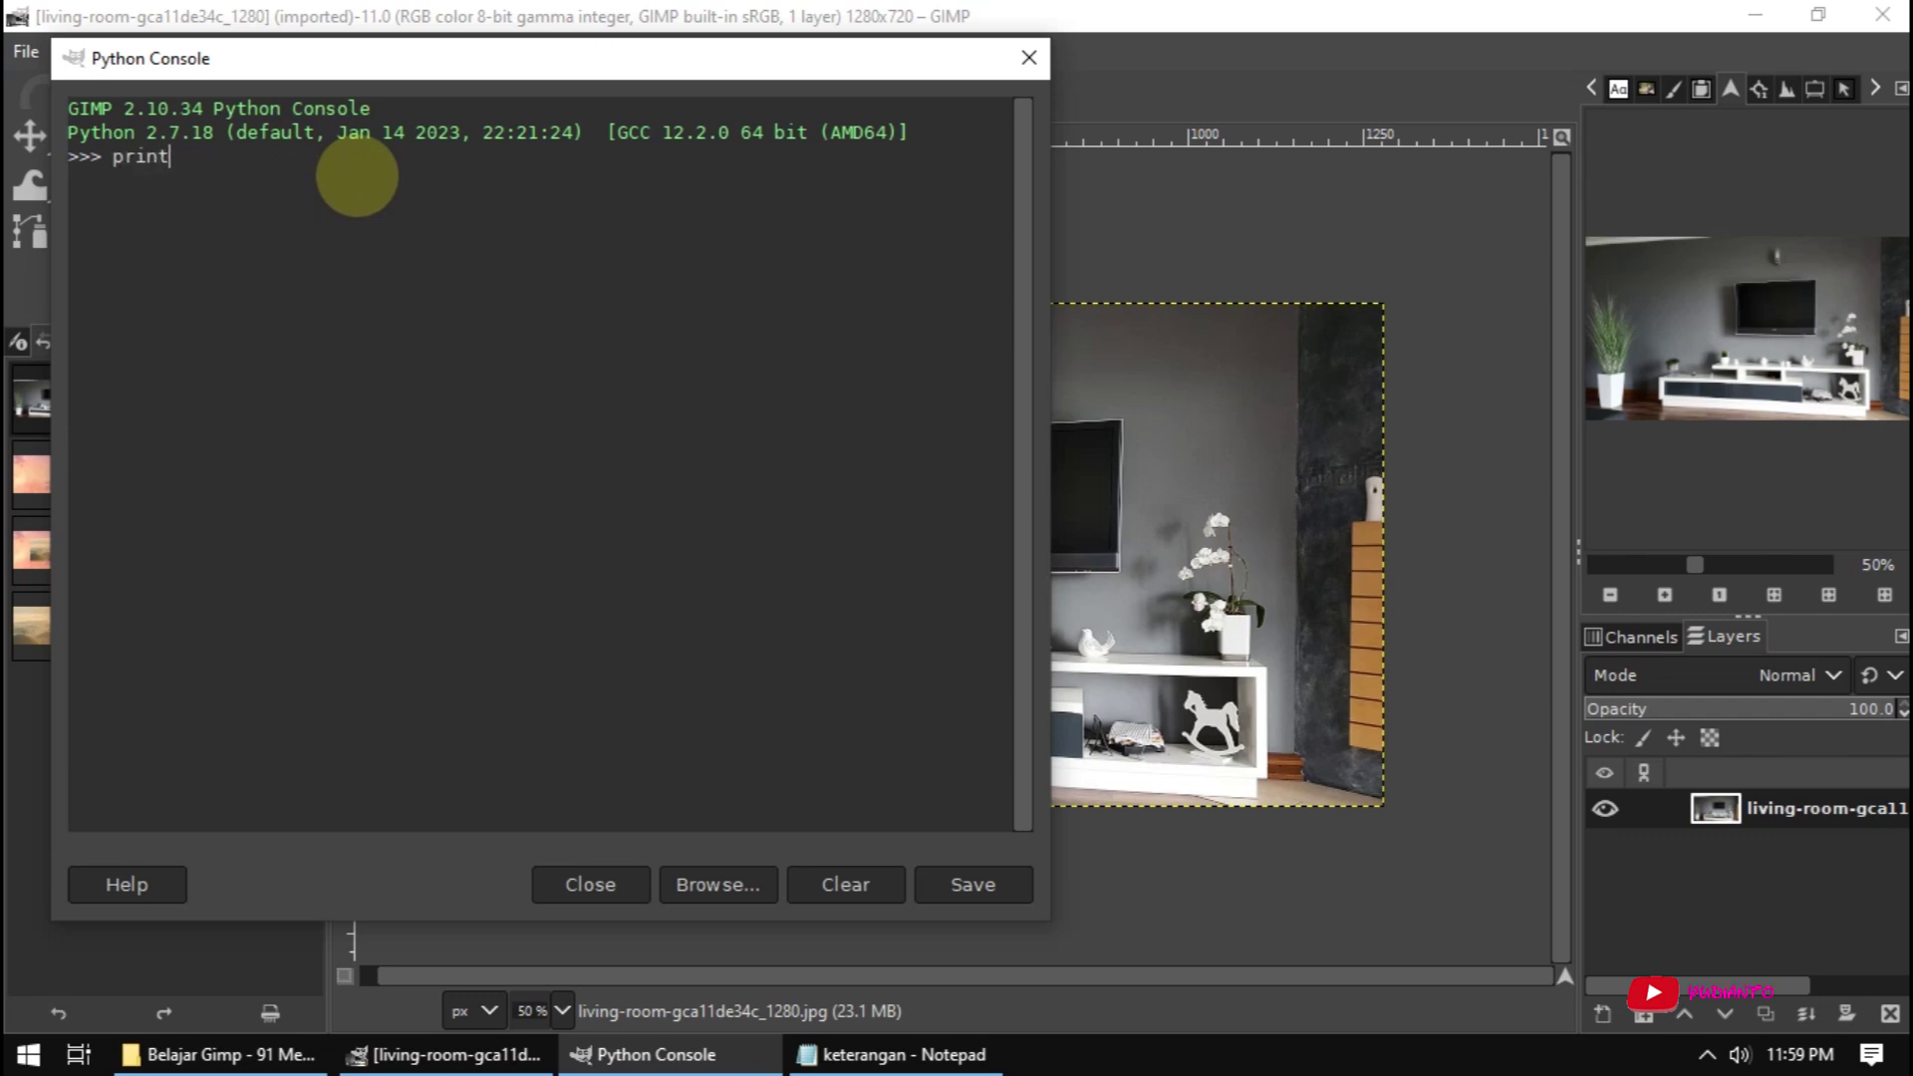
Run print("Hello World") in the Python console, then close the console
{"action": "type", "text": "()"}
{"action": "type", "text": "ello World\")"}
{"action": "key", "text": "Return"}
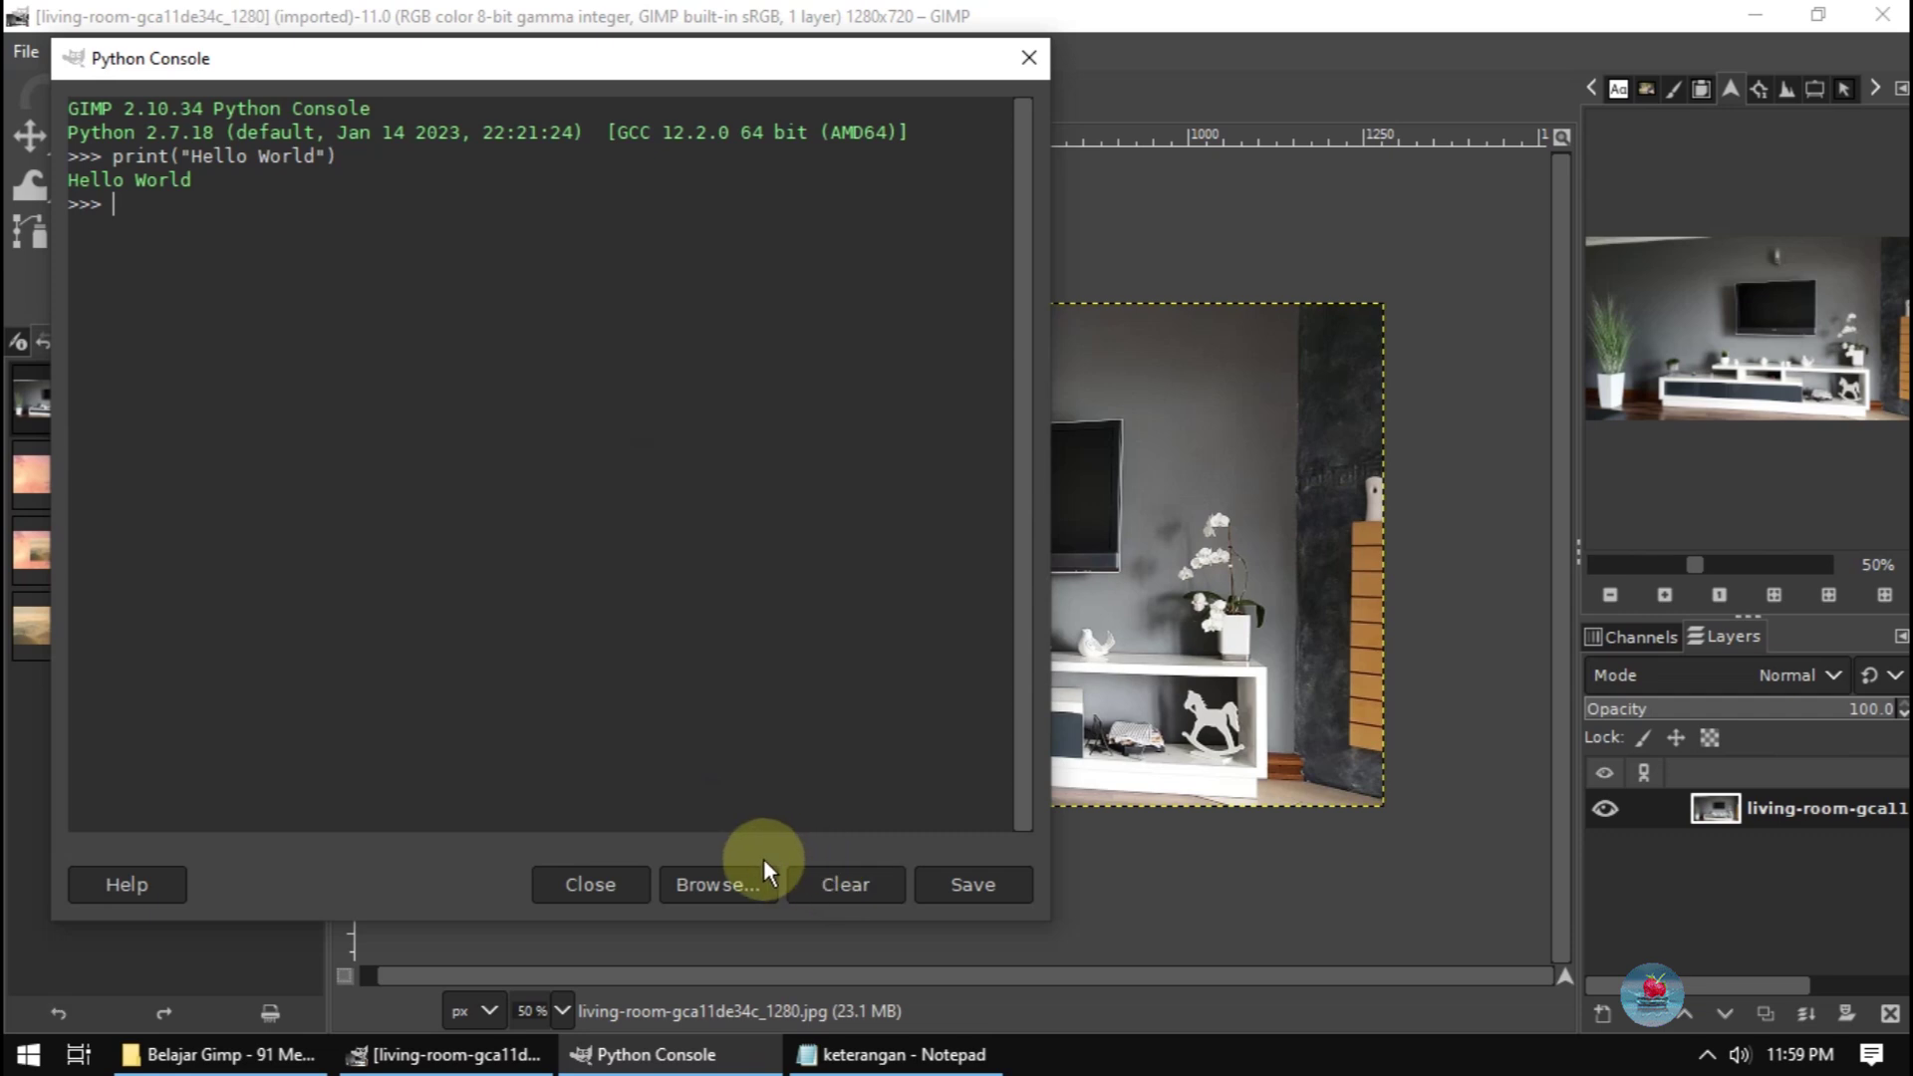
{"action": "left_click", "coordinate": [608, 881]}
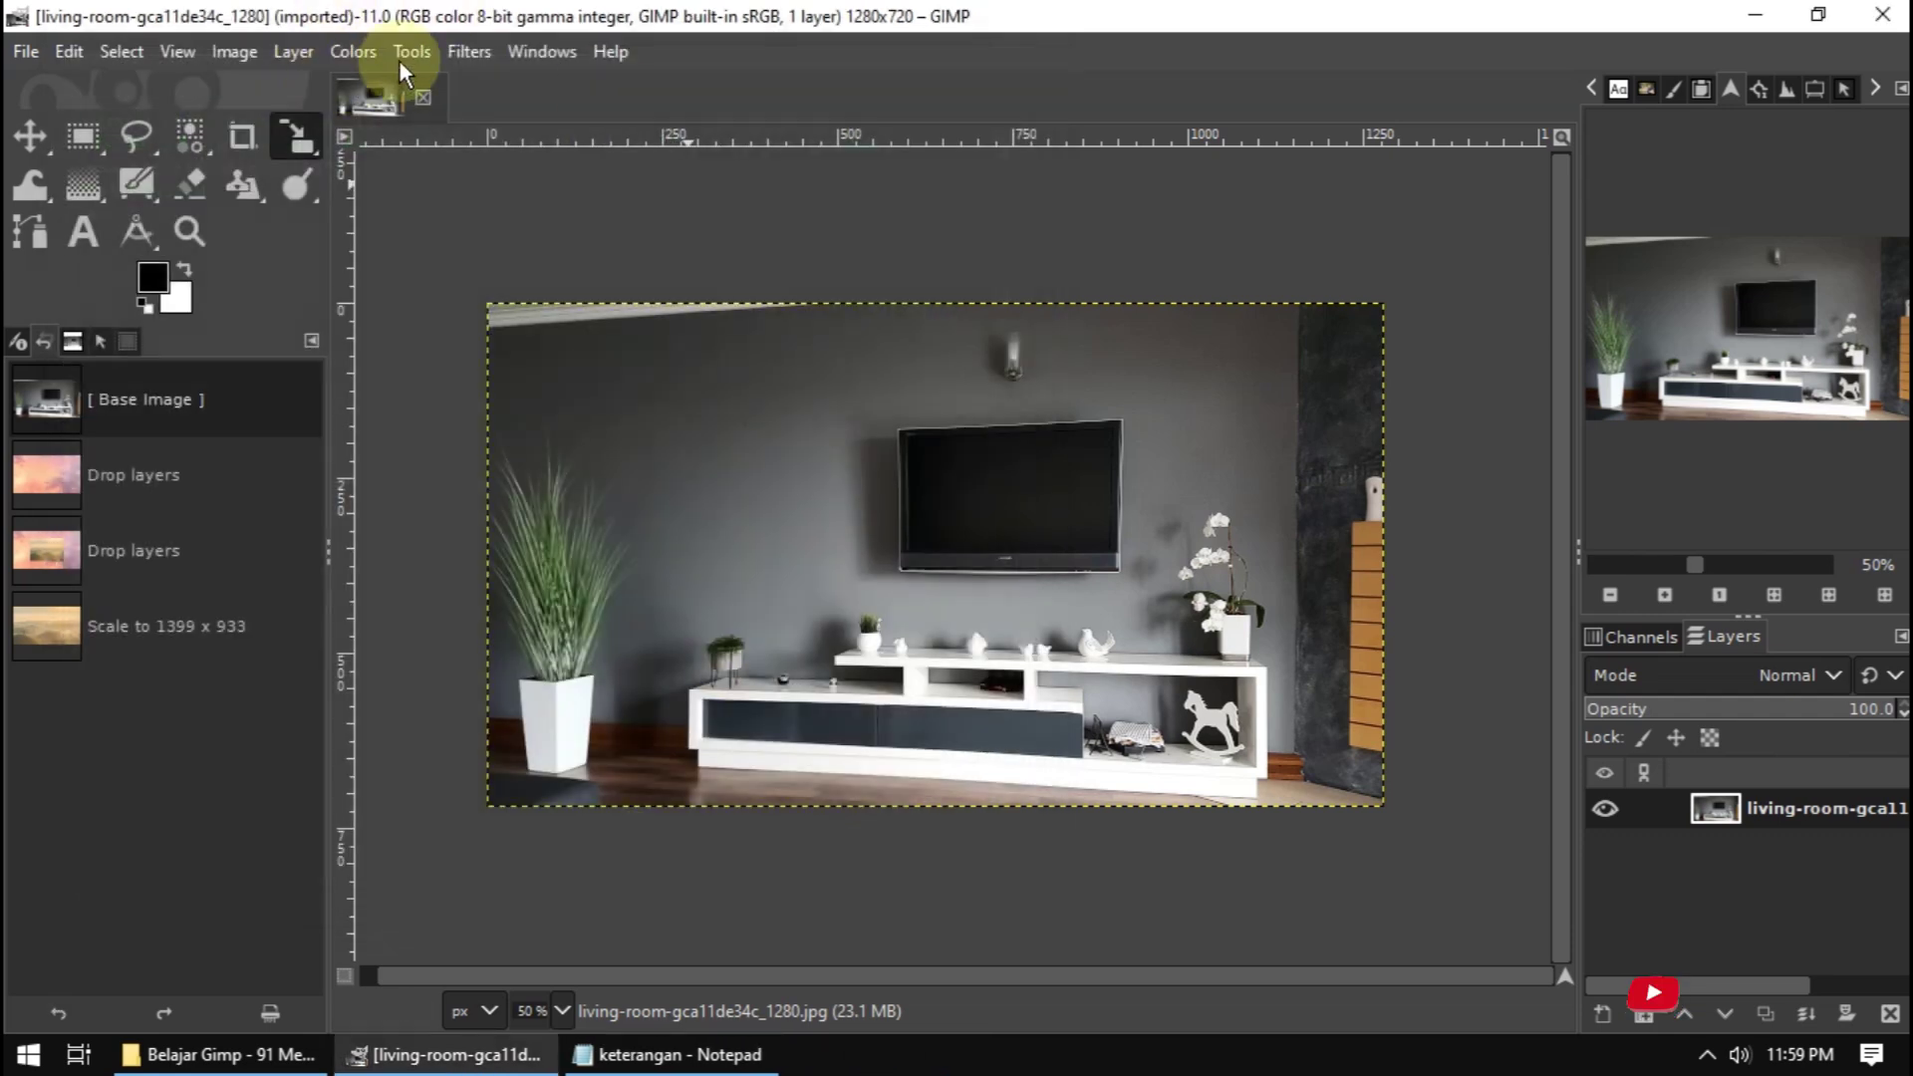
Open and close the Script-Fu console, then open Script-Fu Start Server options (127.0.0.1, port 10008)
{"action": "left_click", "coordinate": [460, 50]}
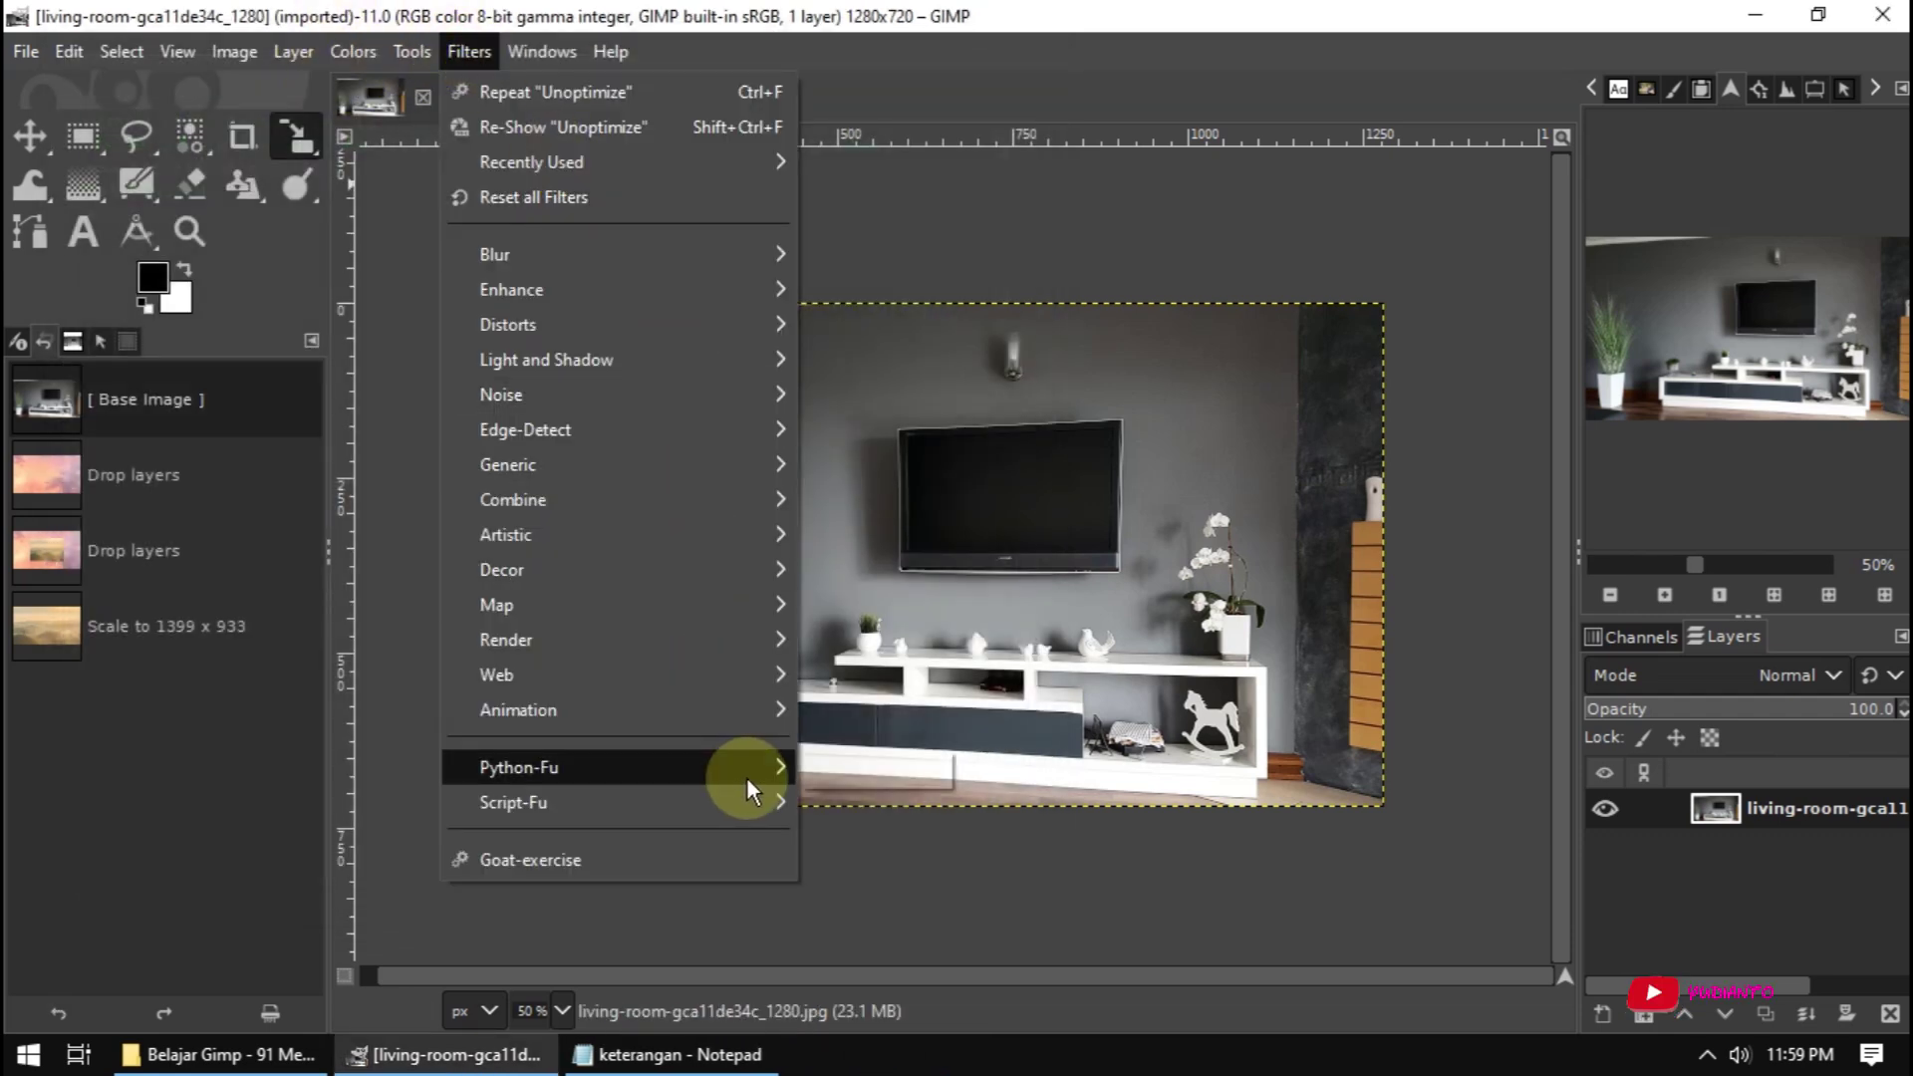
{"action": "mouse_move", "coordinate": [512, 803]}
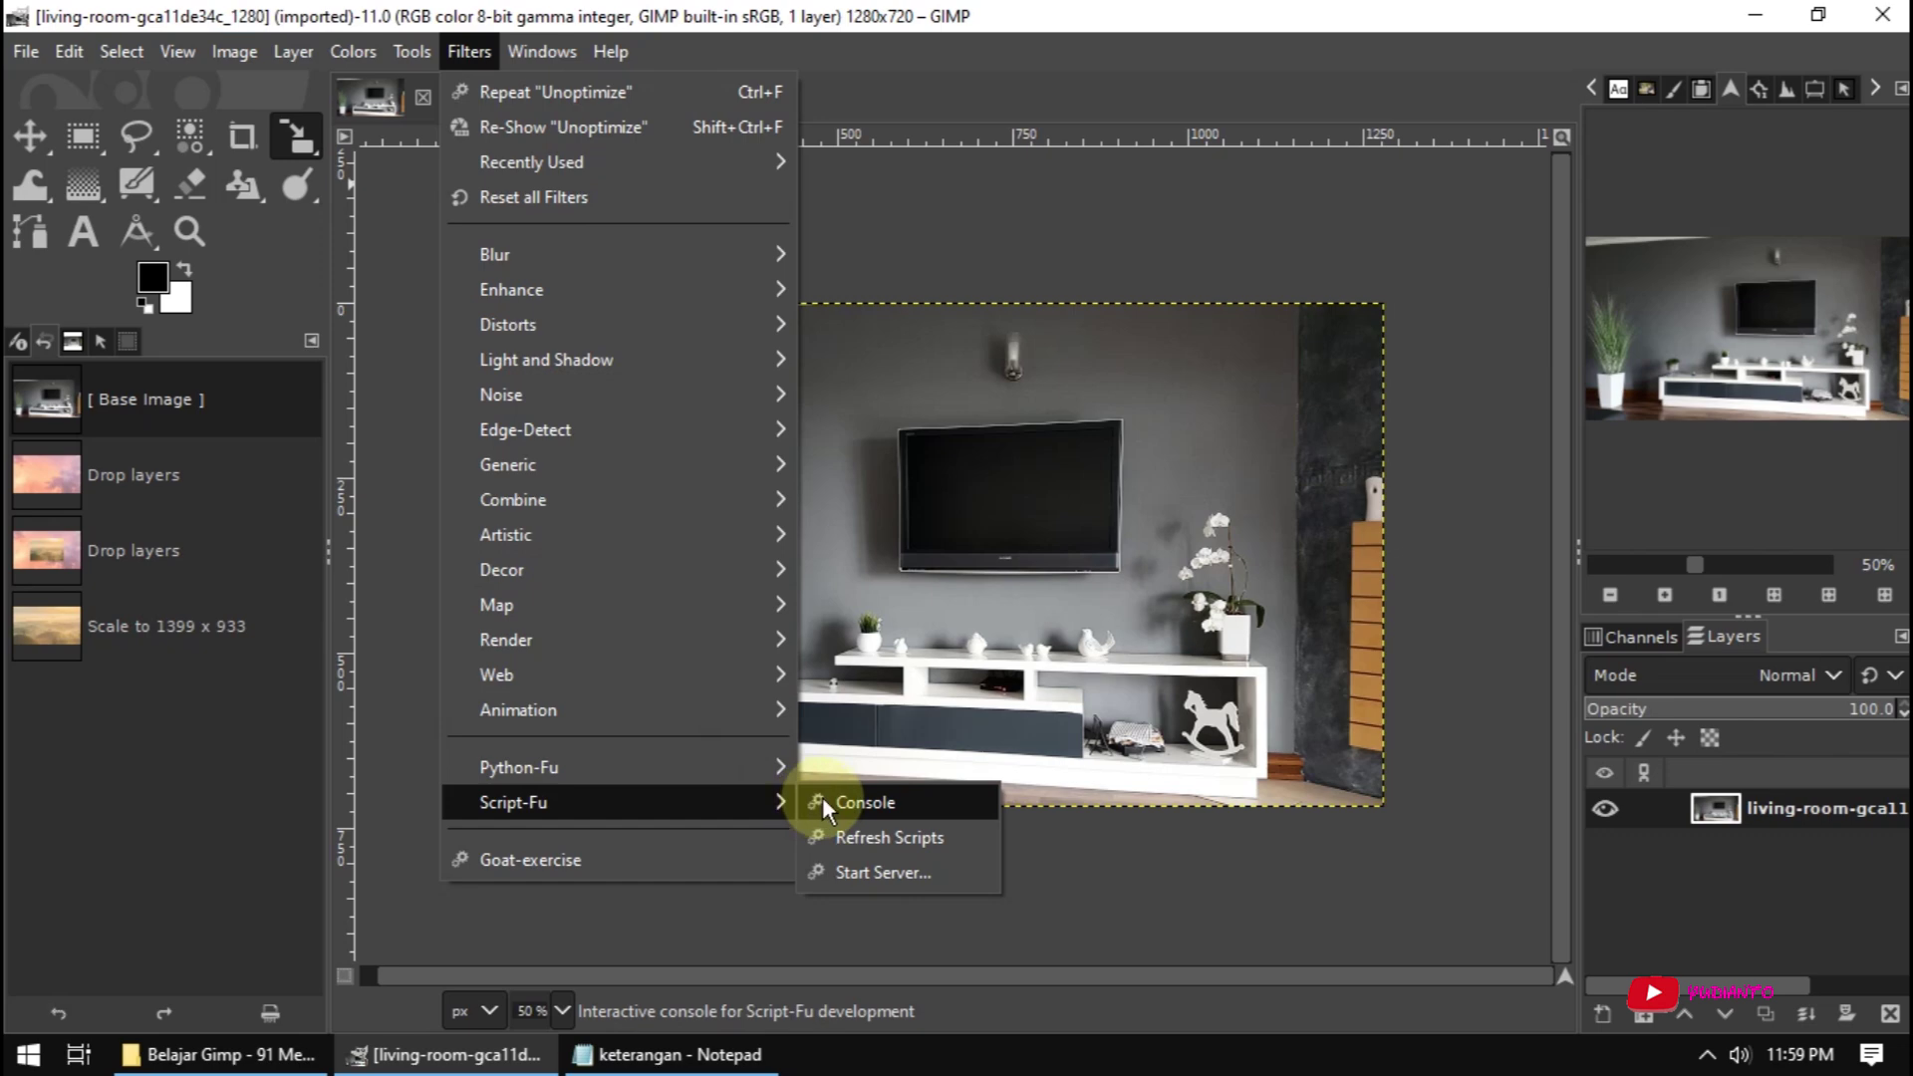
{"action": "left_click", "coordinate": [823, 800]}
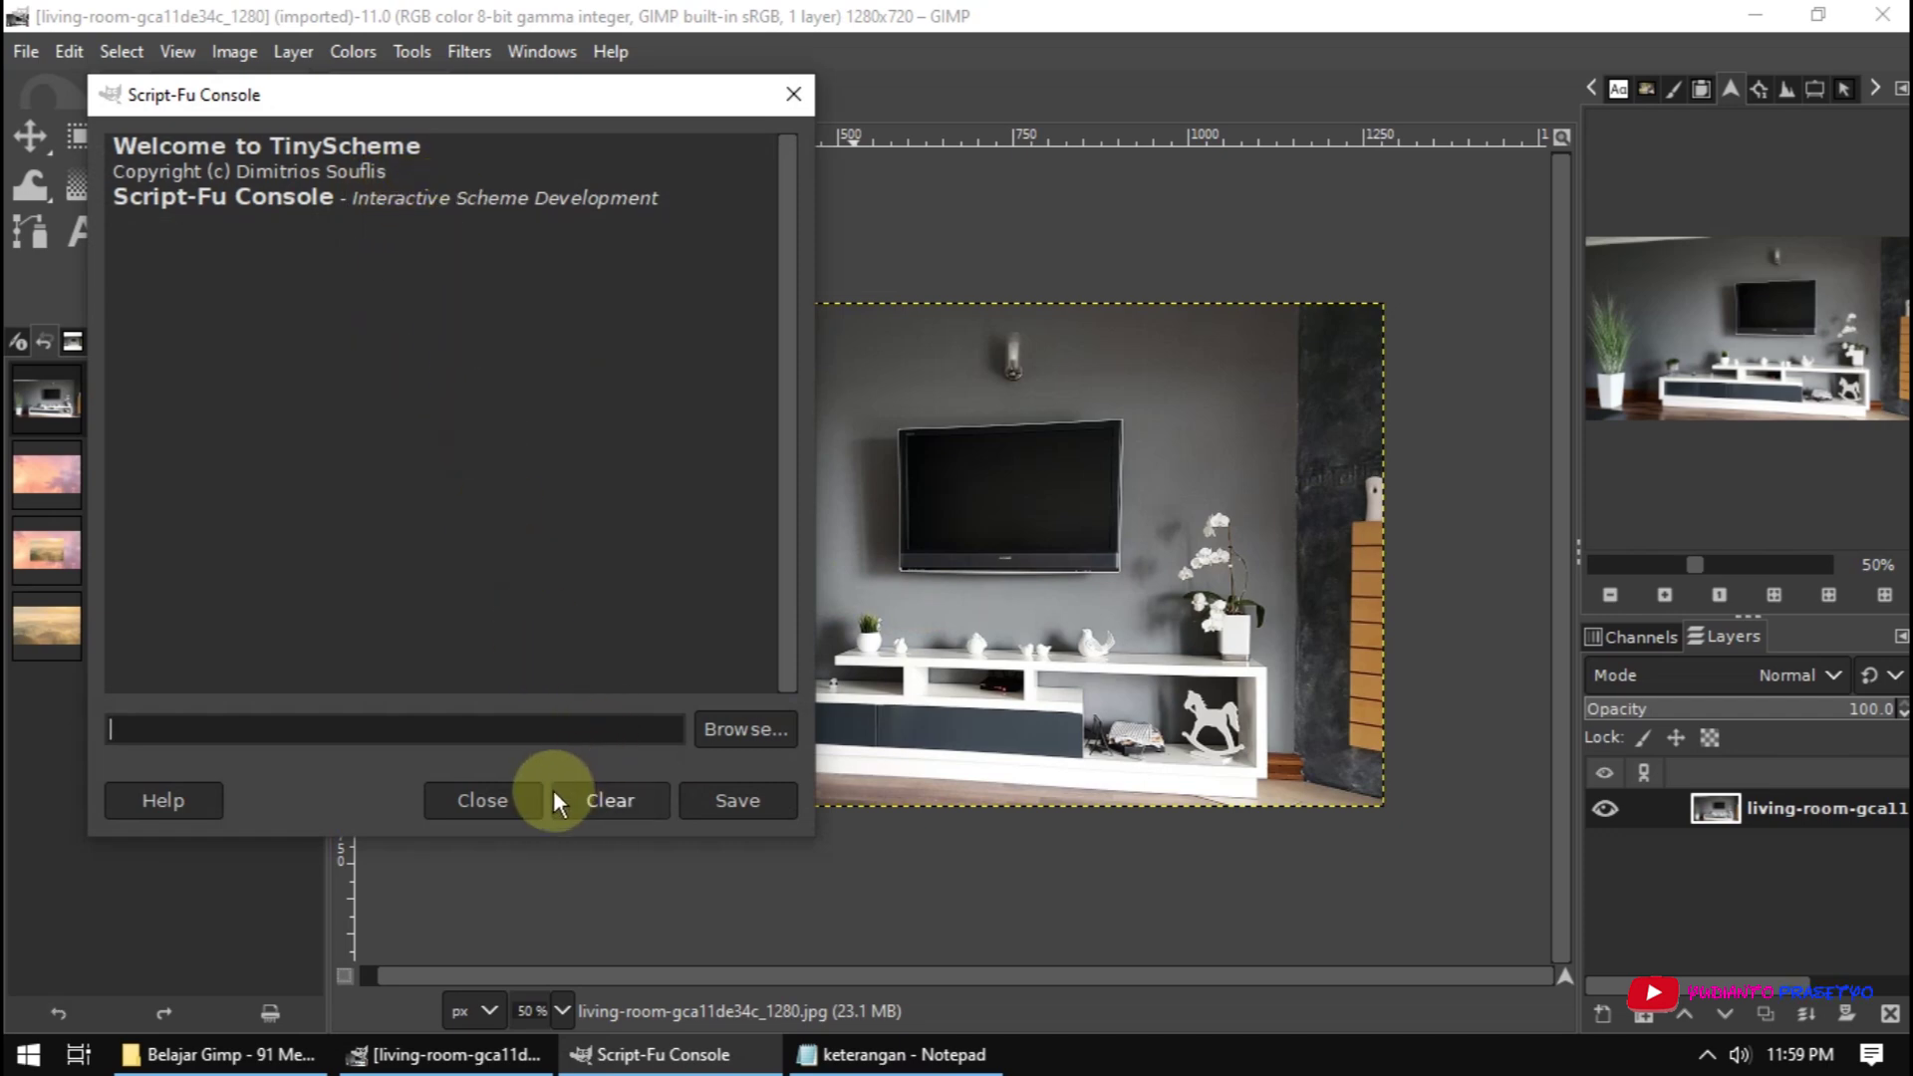
{"action": "left_click", "coordinate": [505, 795]}
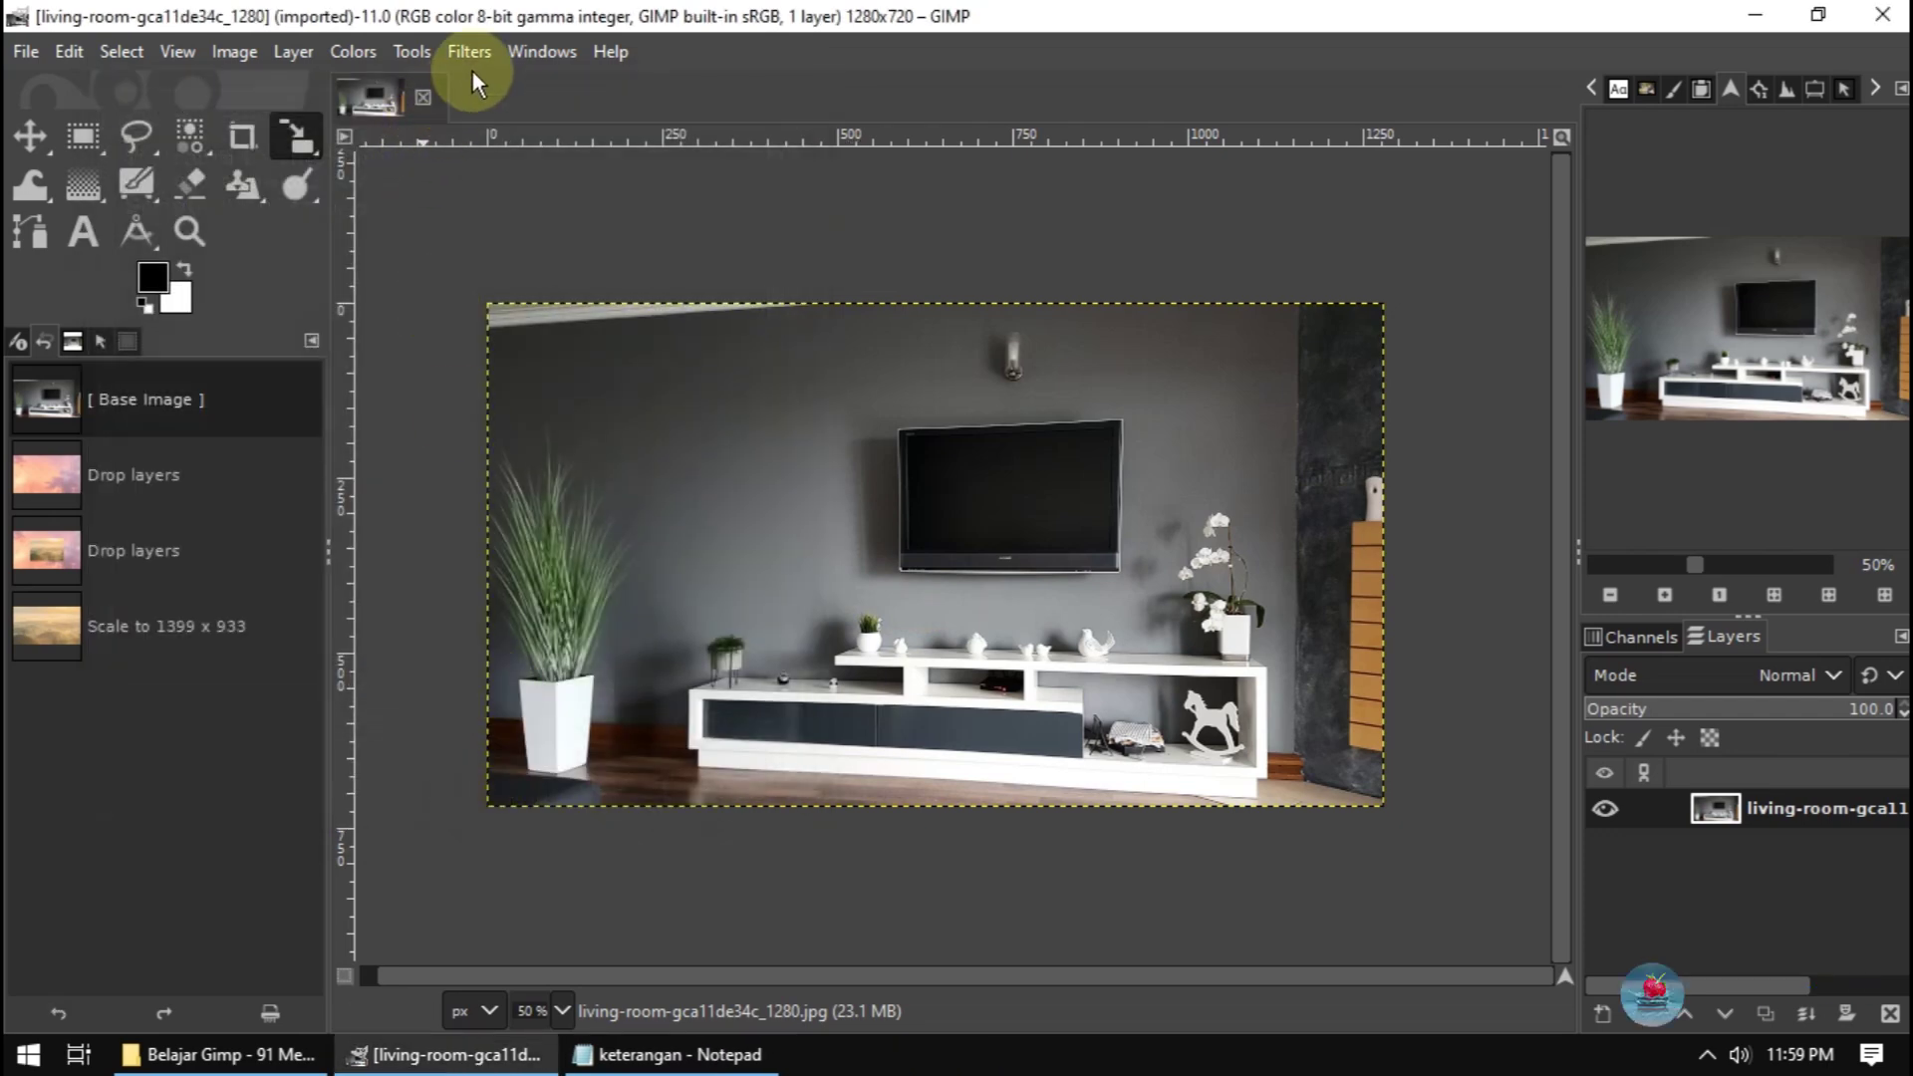
{"action": "left_click", "coordinate": [476, 52]}
{"action": "mouse_move", "coordinate": [513, 803]}
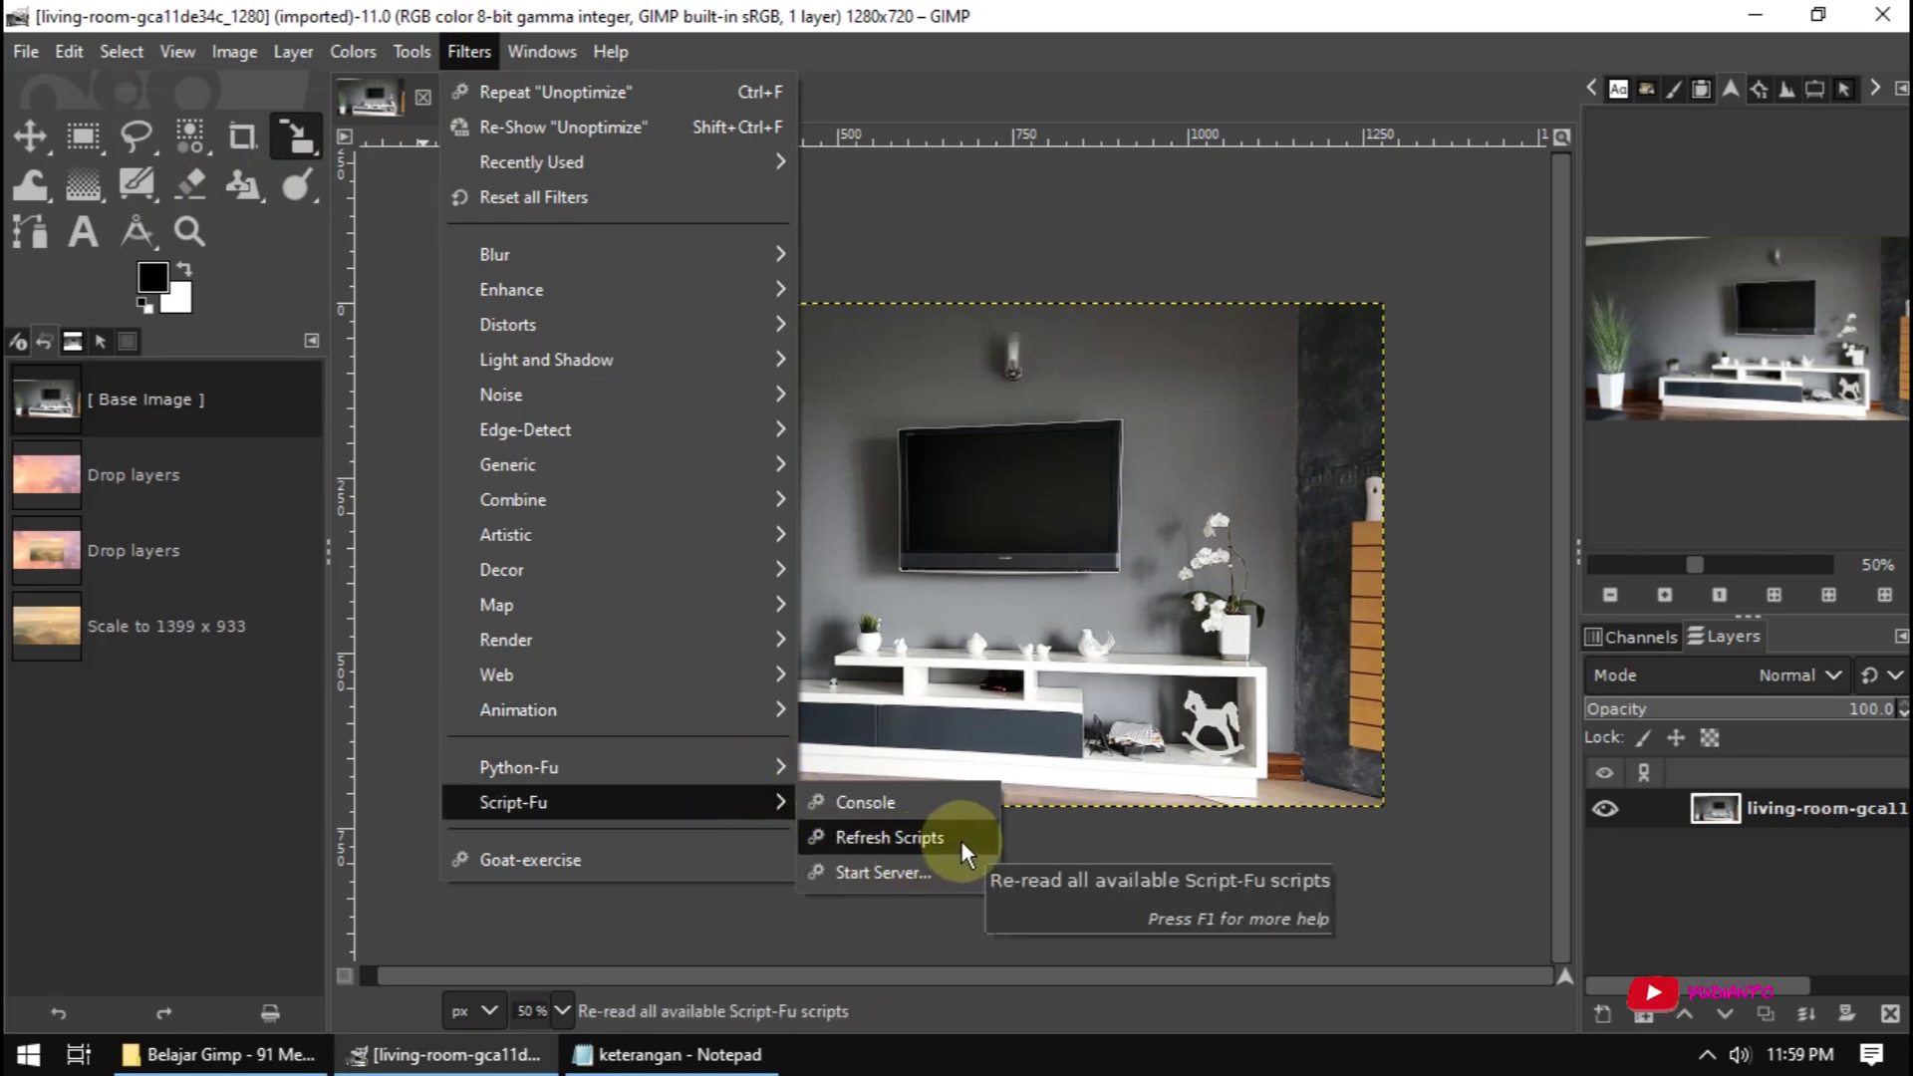
{"action": "left_click", "coordinate": [952, 877]}
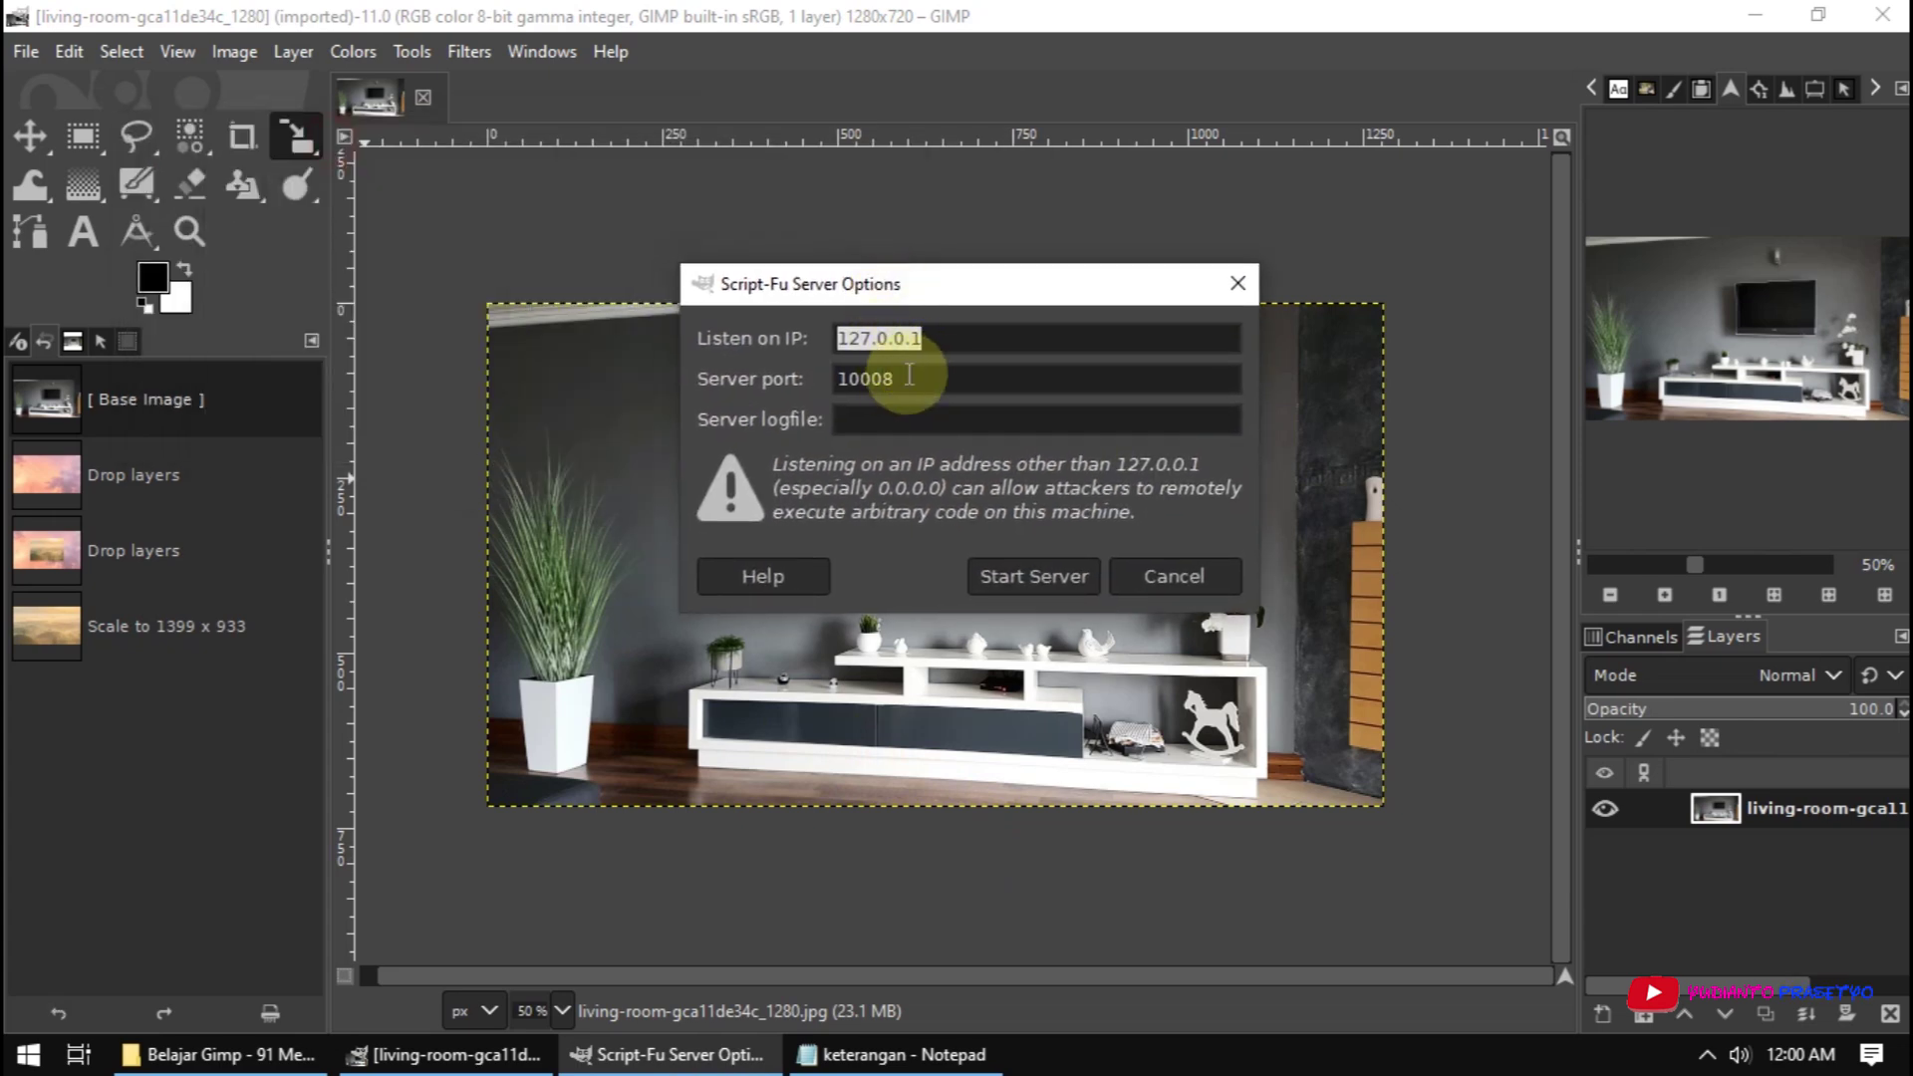
Check server port 10008, cancel the Script-Fu server dialog, and reopen the Filters menu
{"action": "left_click", "coordinate": [963, 371]}
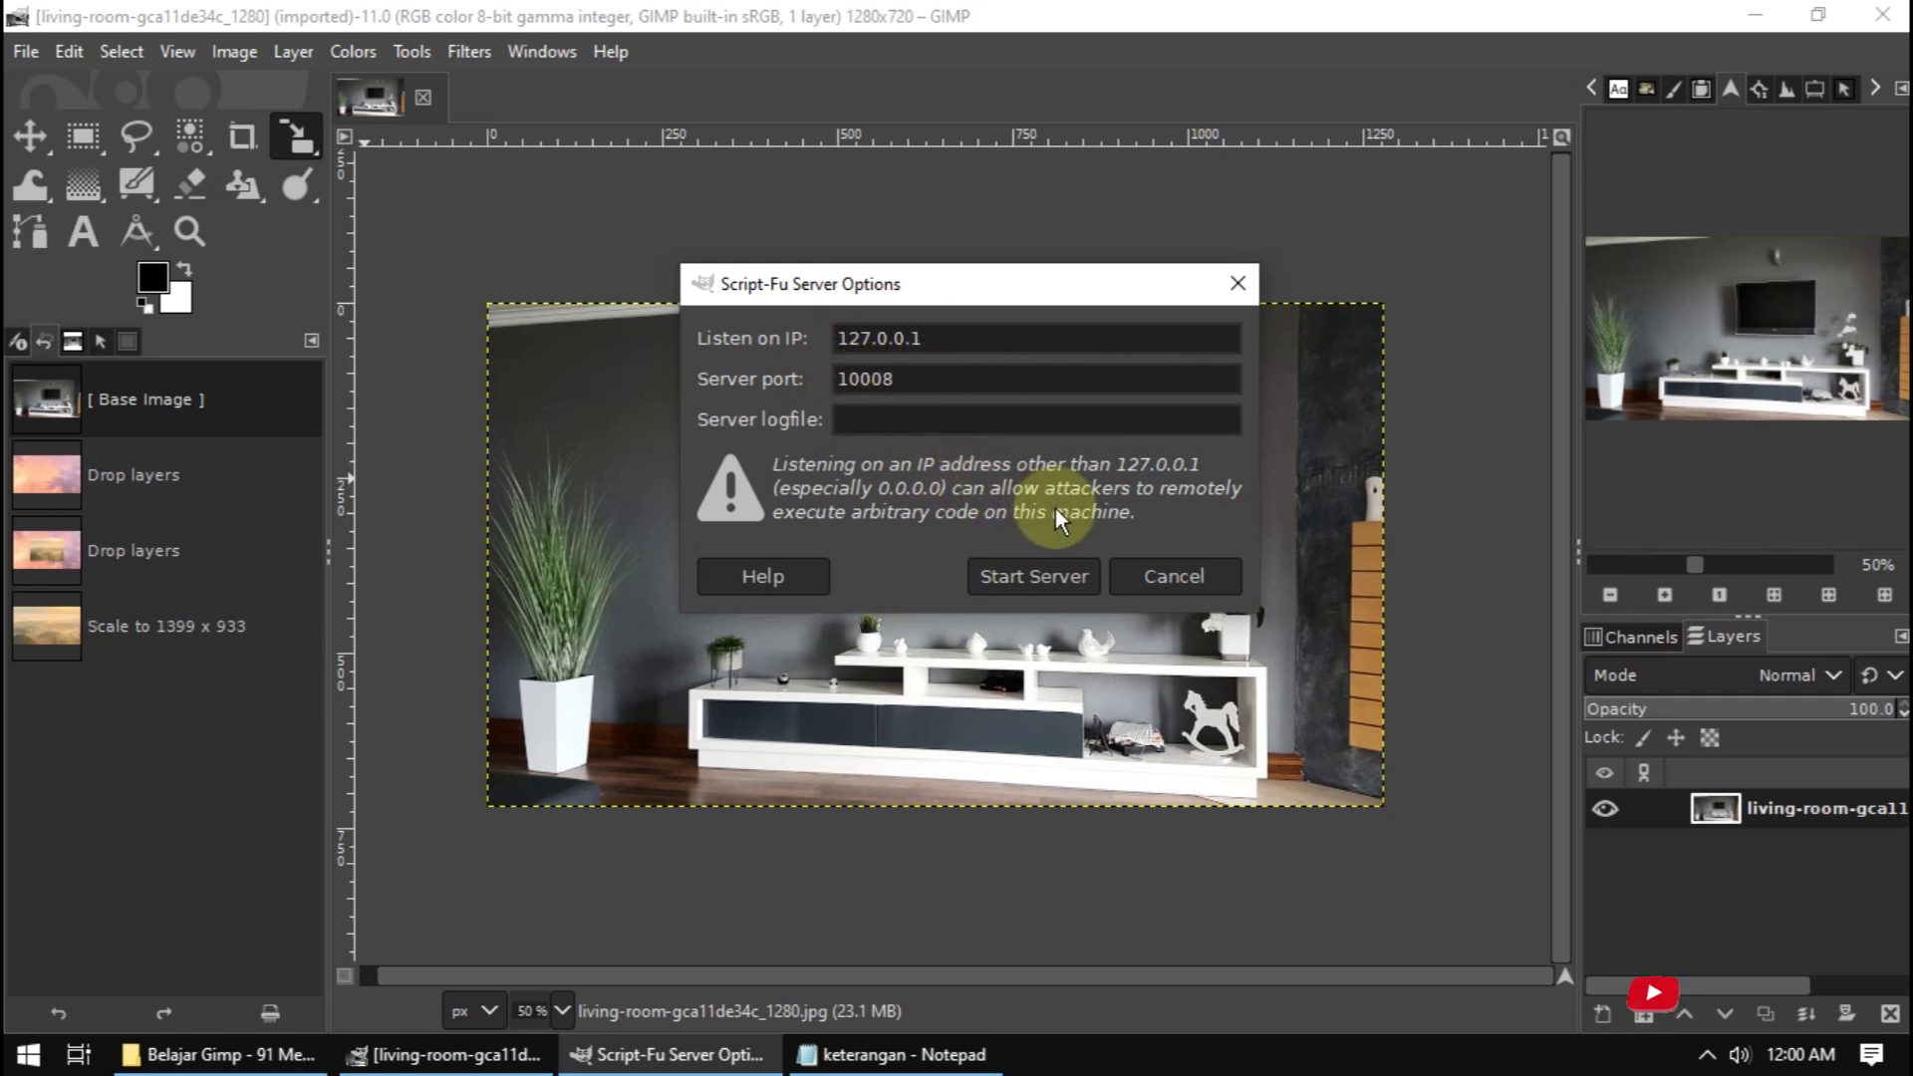
{"action": "left_click", "coordinate": [1144, 576]}
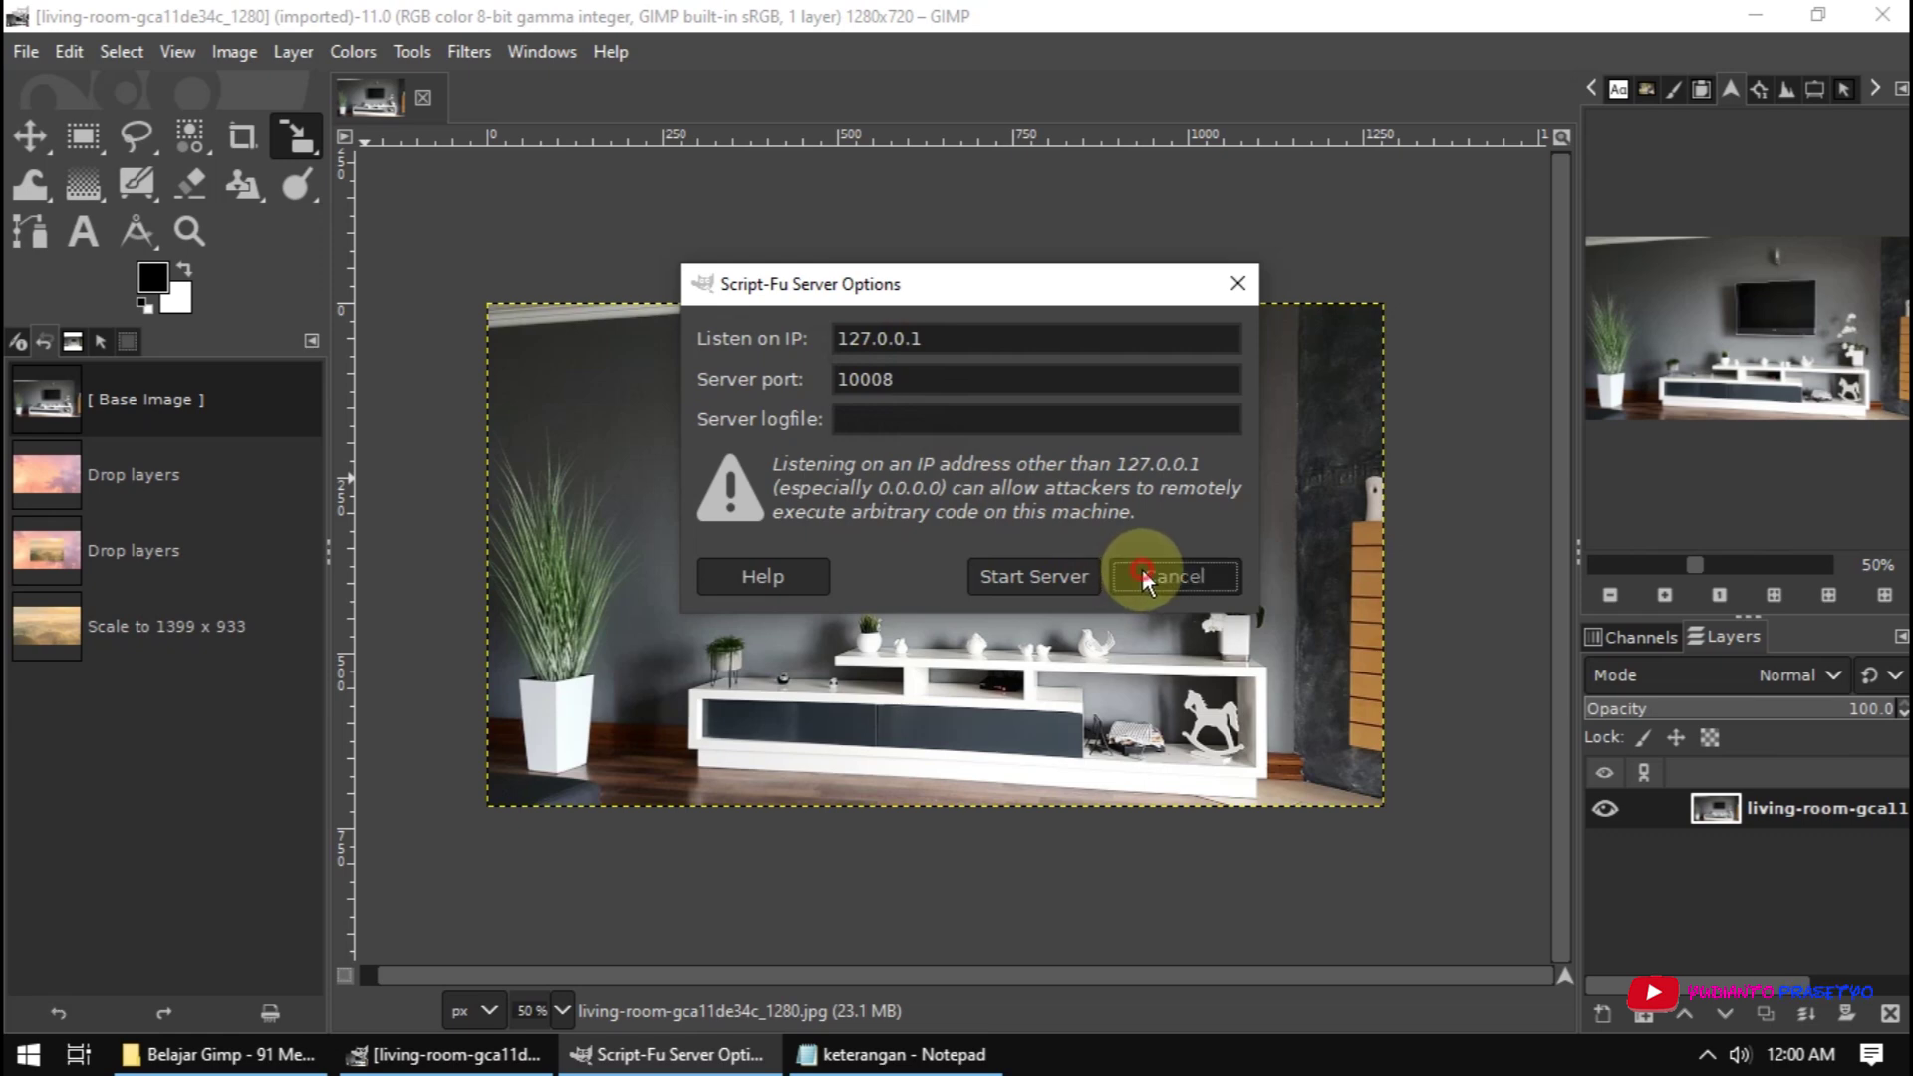
{"action": "left_click", "coordinate": [470, 50]}
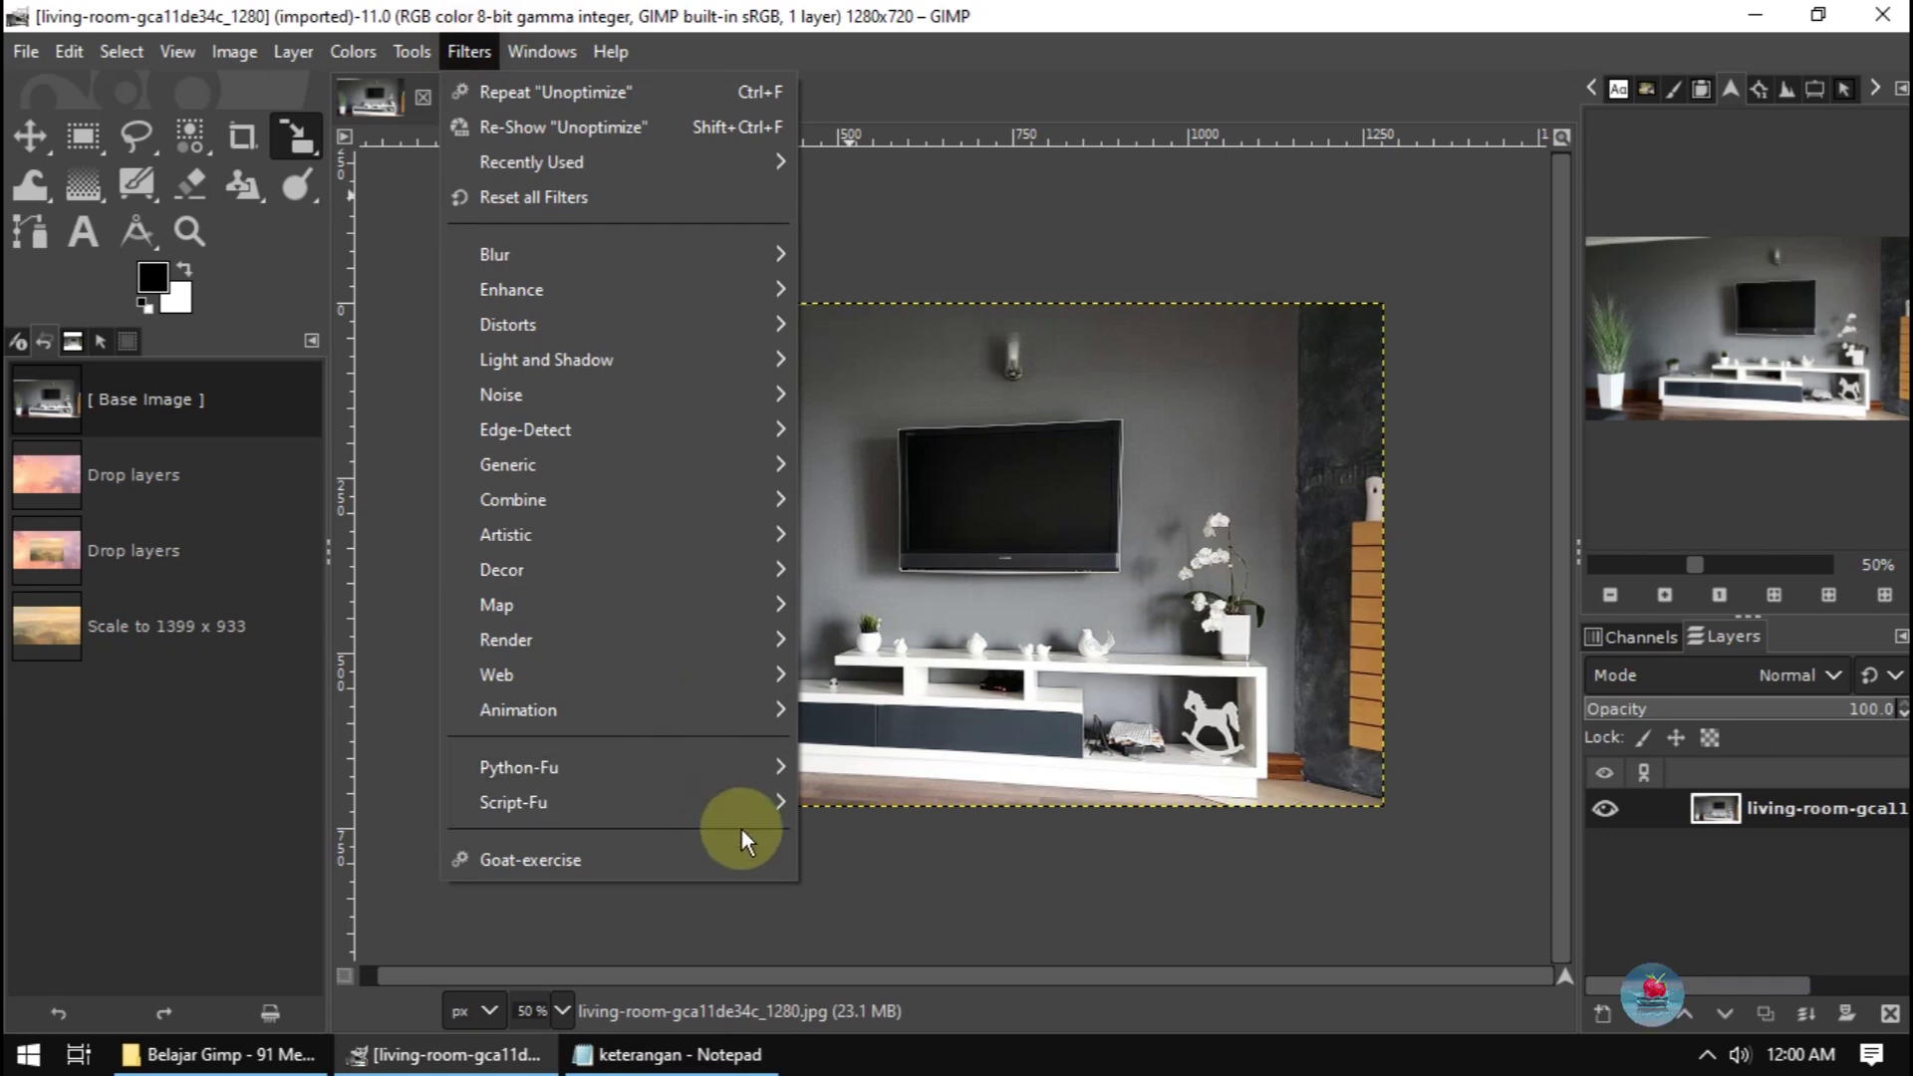
Invert the living-room photo with Goat-exercise, then close it, discarding changes
{"action": "left_click", "coordinate": [759, 856]}
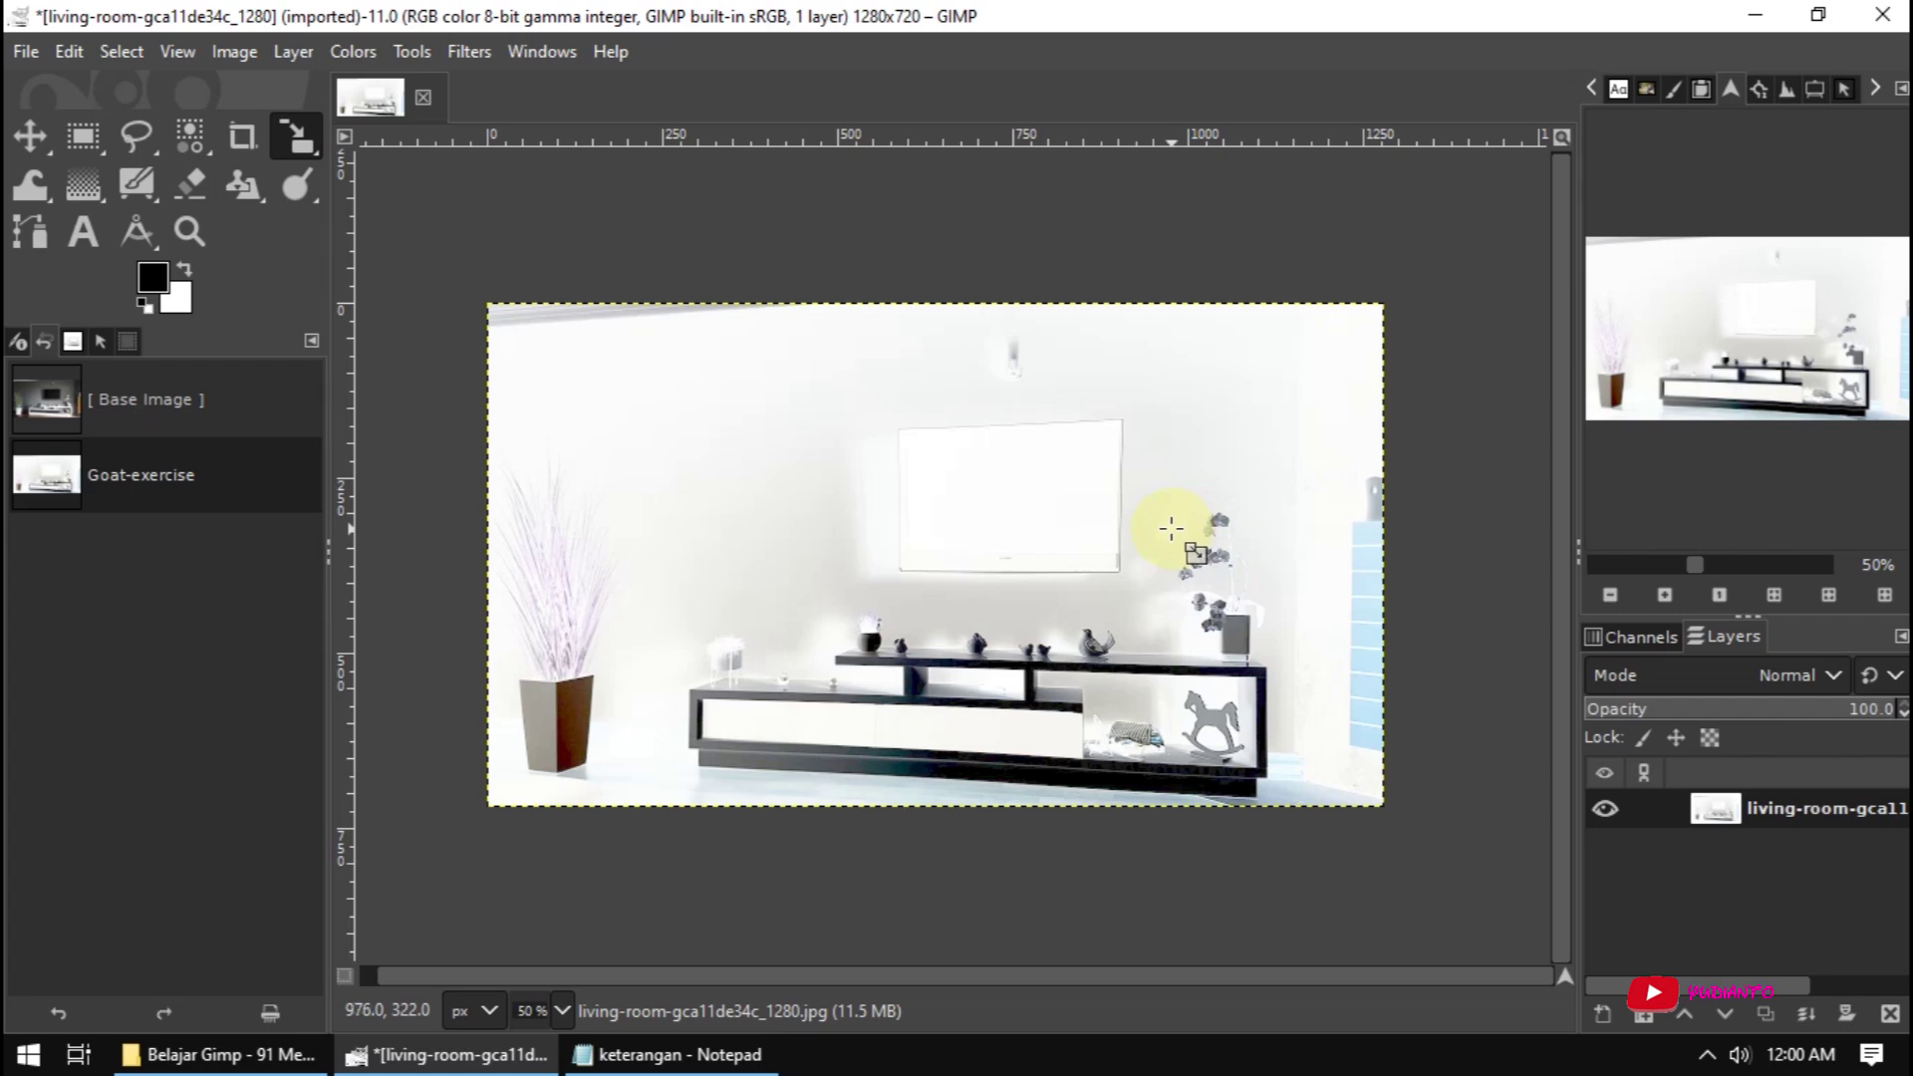
{"action": "left_click", "coordinate": [424, 99]}
{"action": "left_click", "coordinate": [1091, 666]}
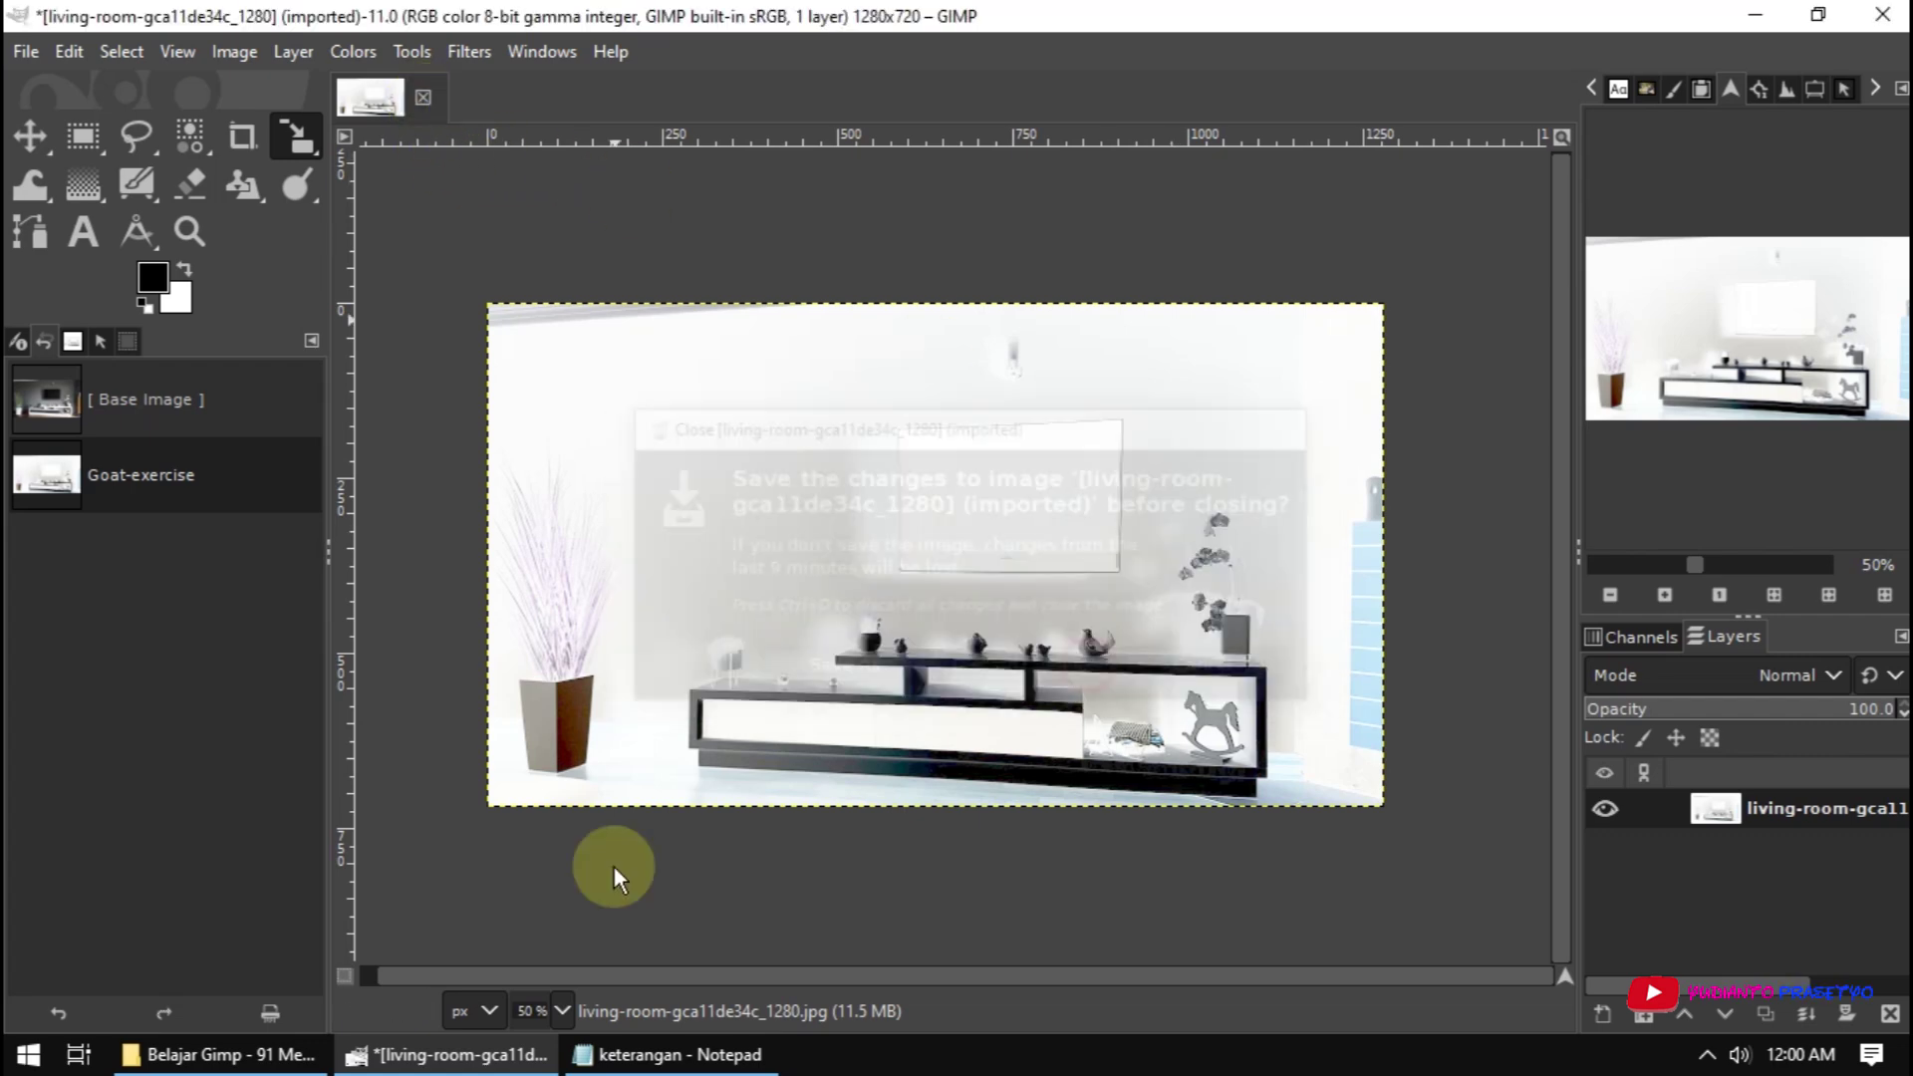
{"action": "left_click", "coordinate": [199, 1054]}
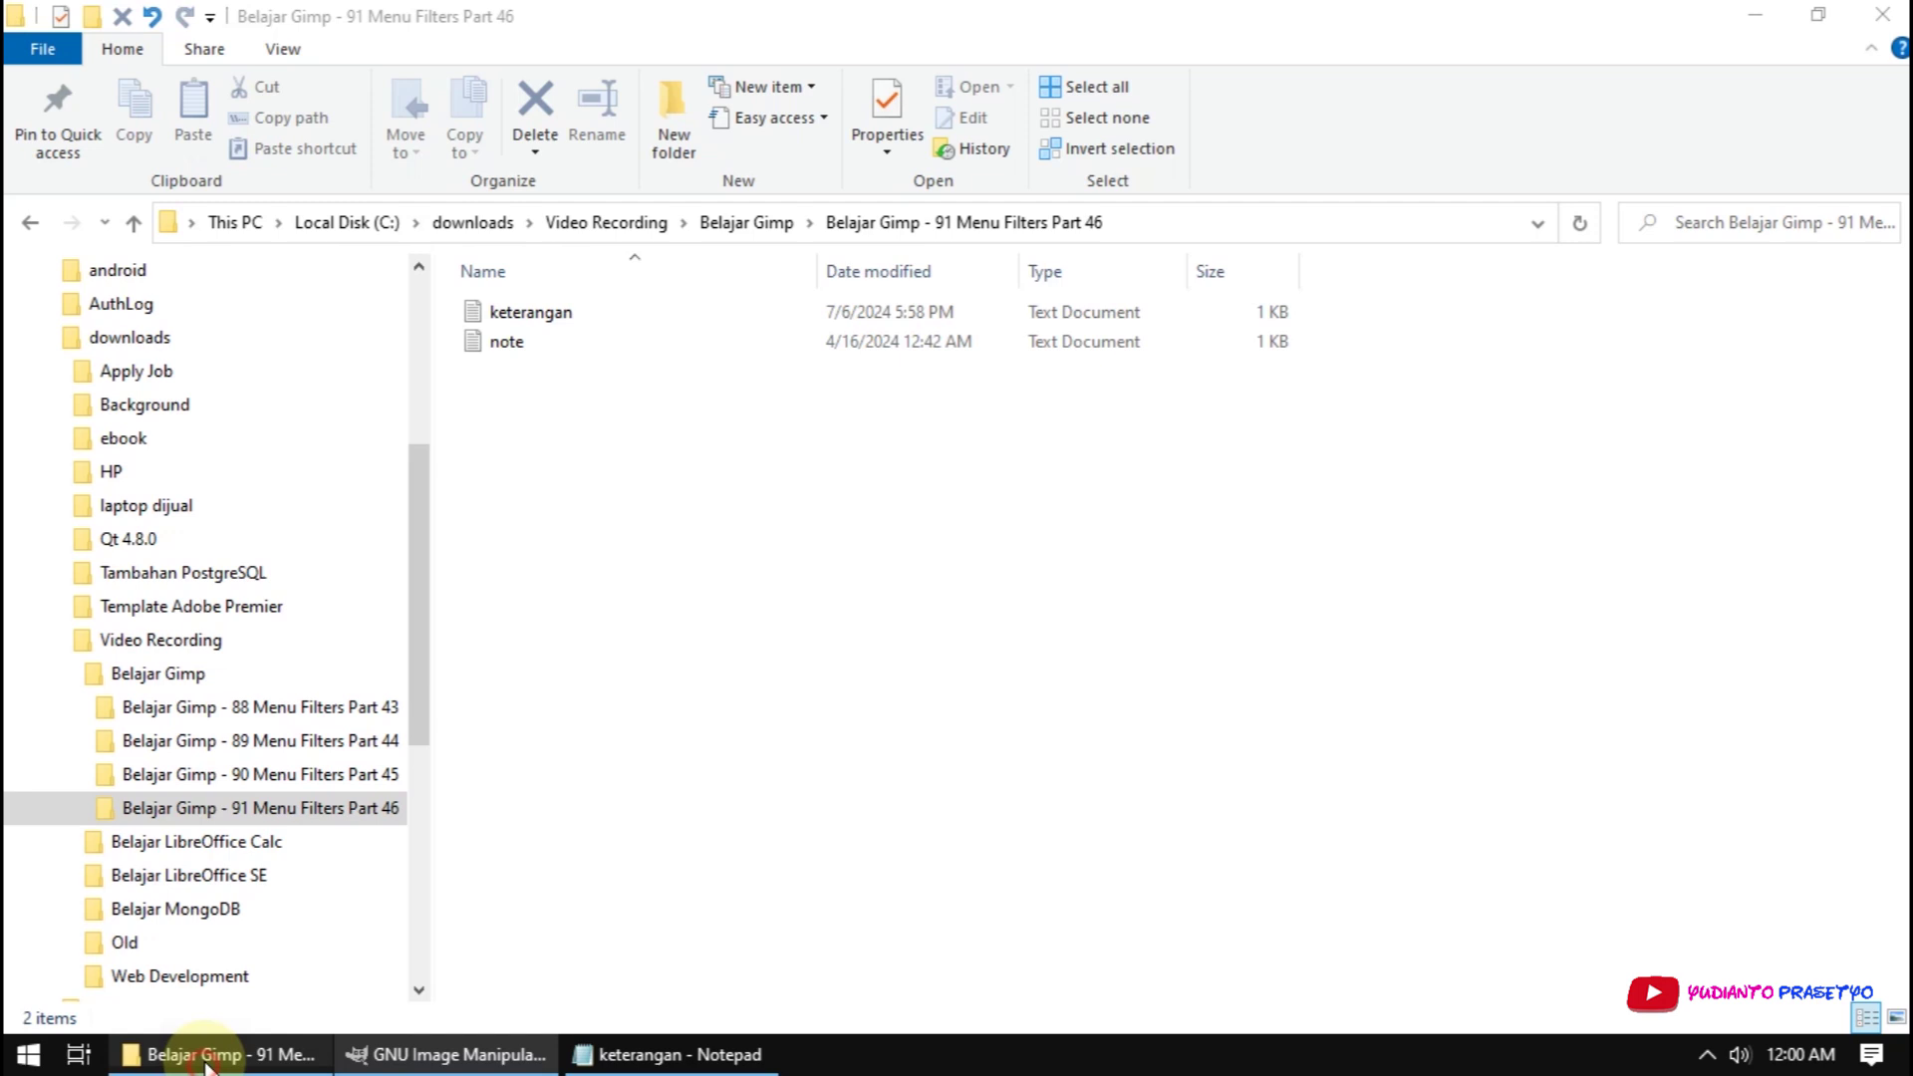
Load kid-g54ddbc0c1_1920 from the Background folder into GIMP and invert it with Goat-exercise
{"action": "left_click", "coordinate": [168, 405]}
{"action": "left_click", "coordinate": [852, 533]}
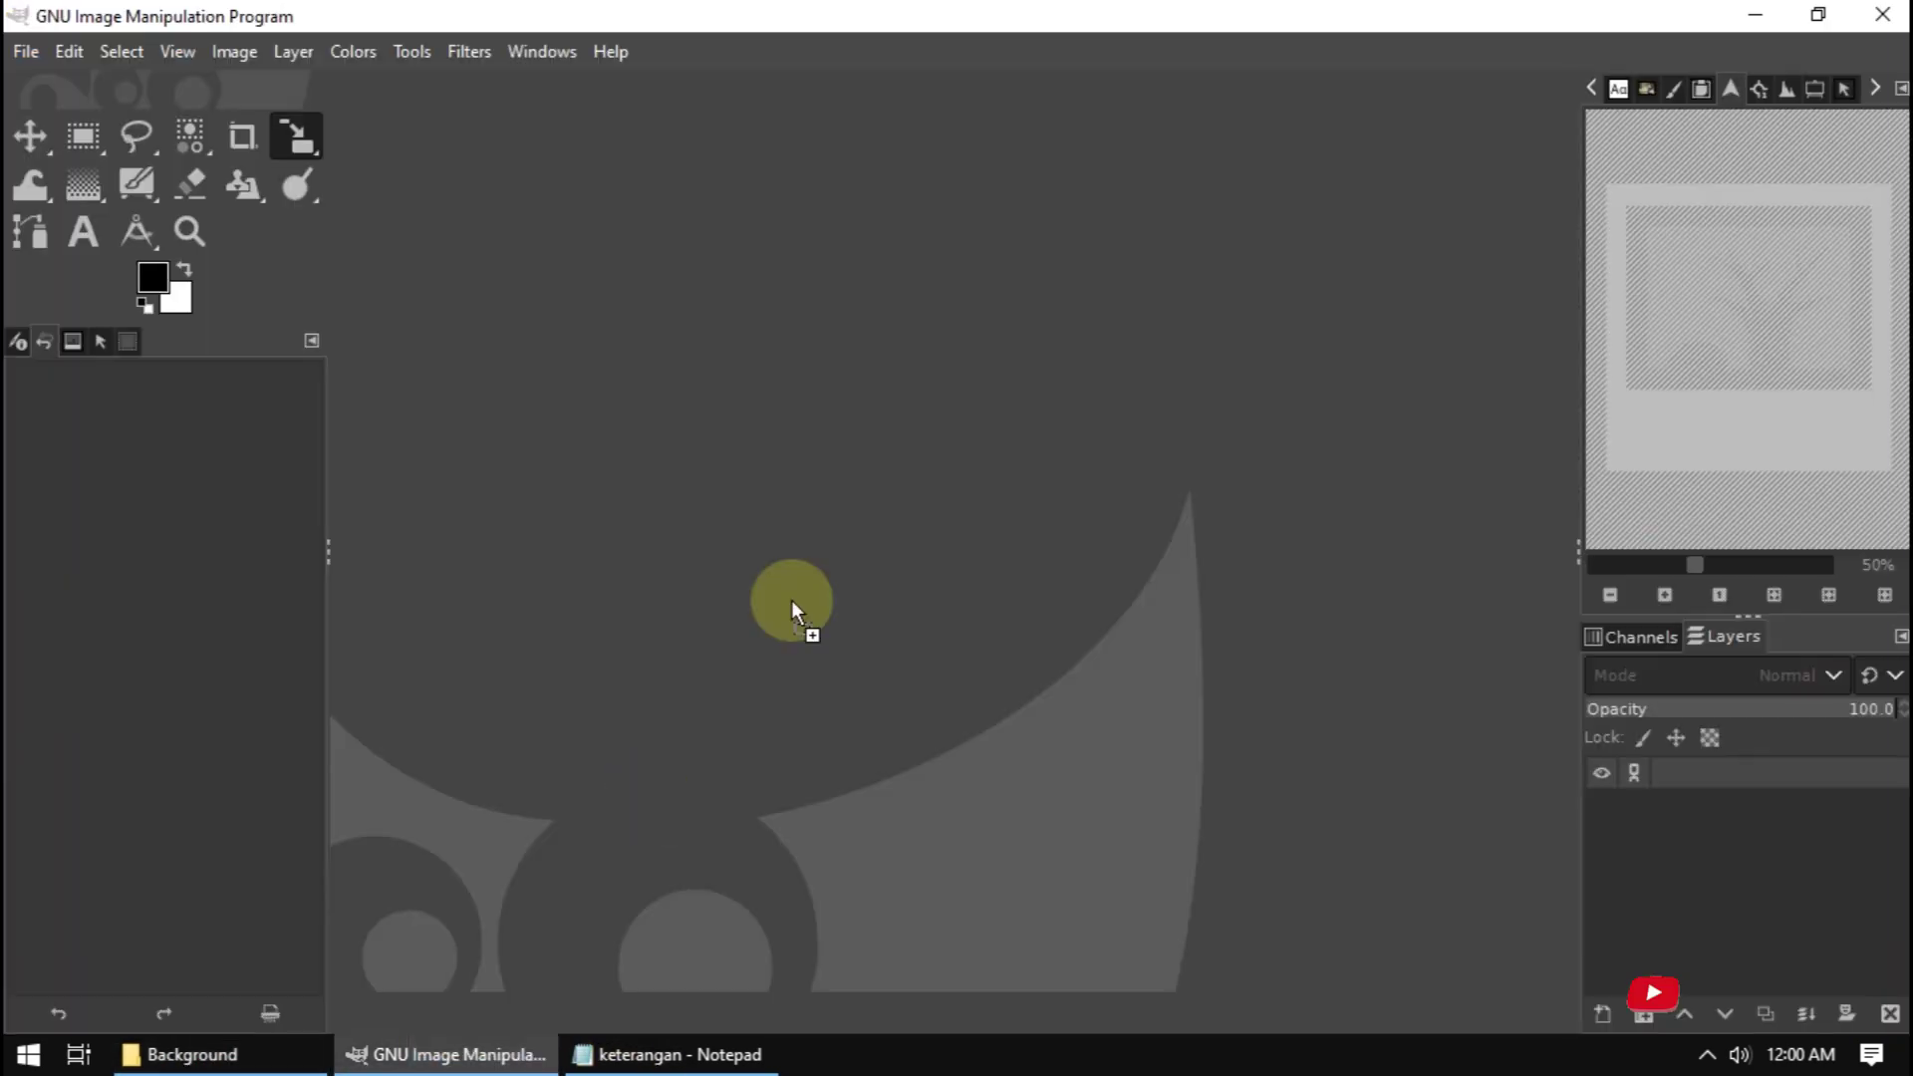
{"action": "left_click_drag", "start_coordinate": [469, 1058], "coordinate": [791, 600]}
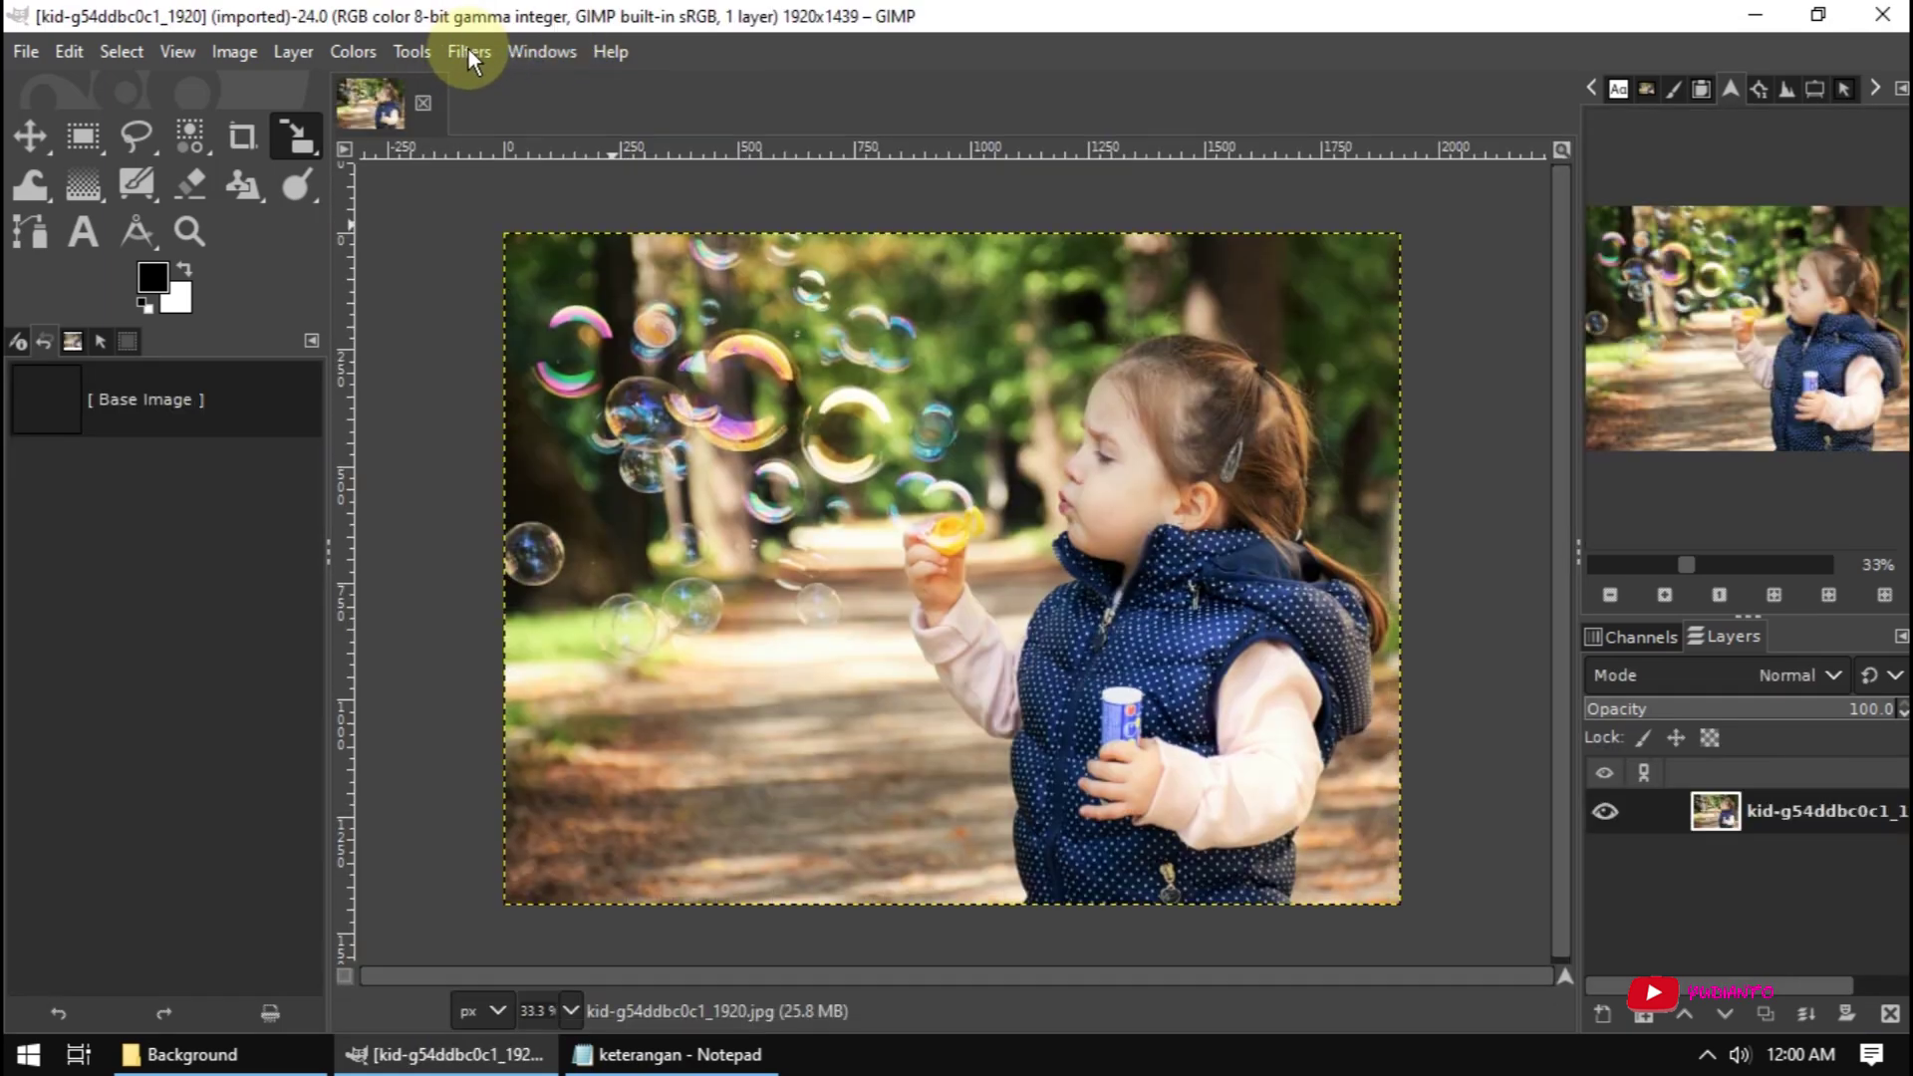
{"action": "left_click", "coordinate": [472, 51]}
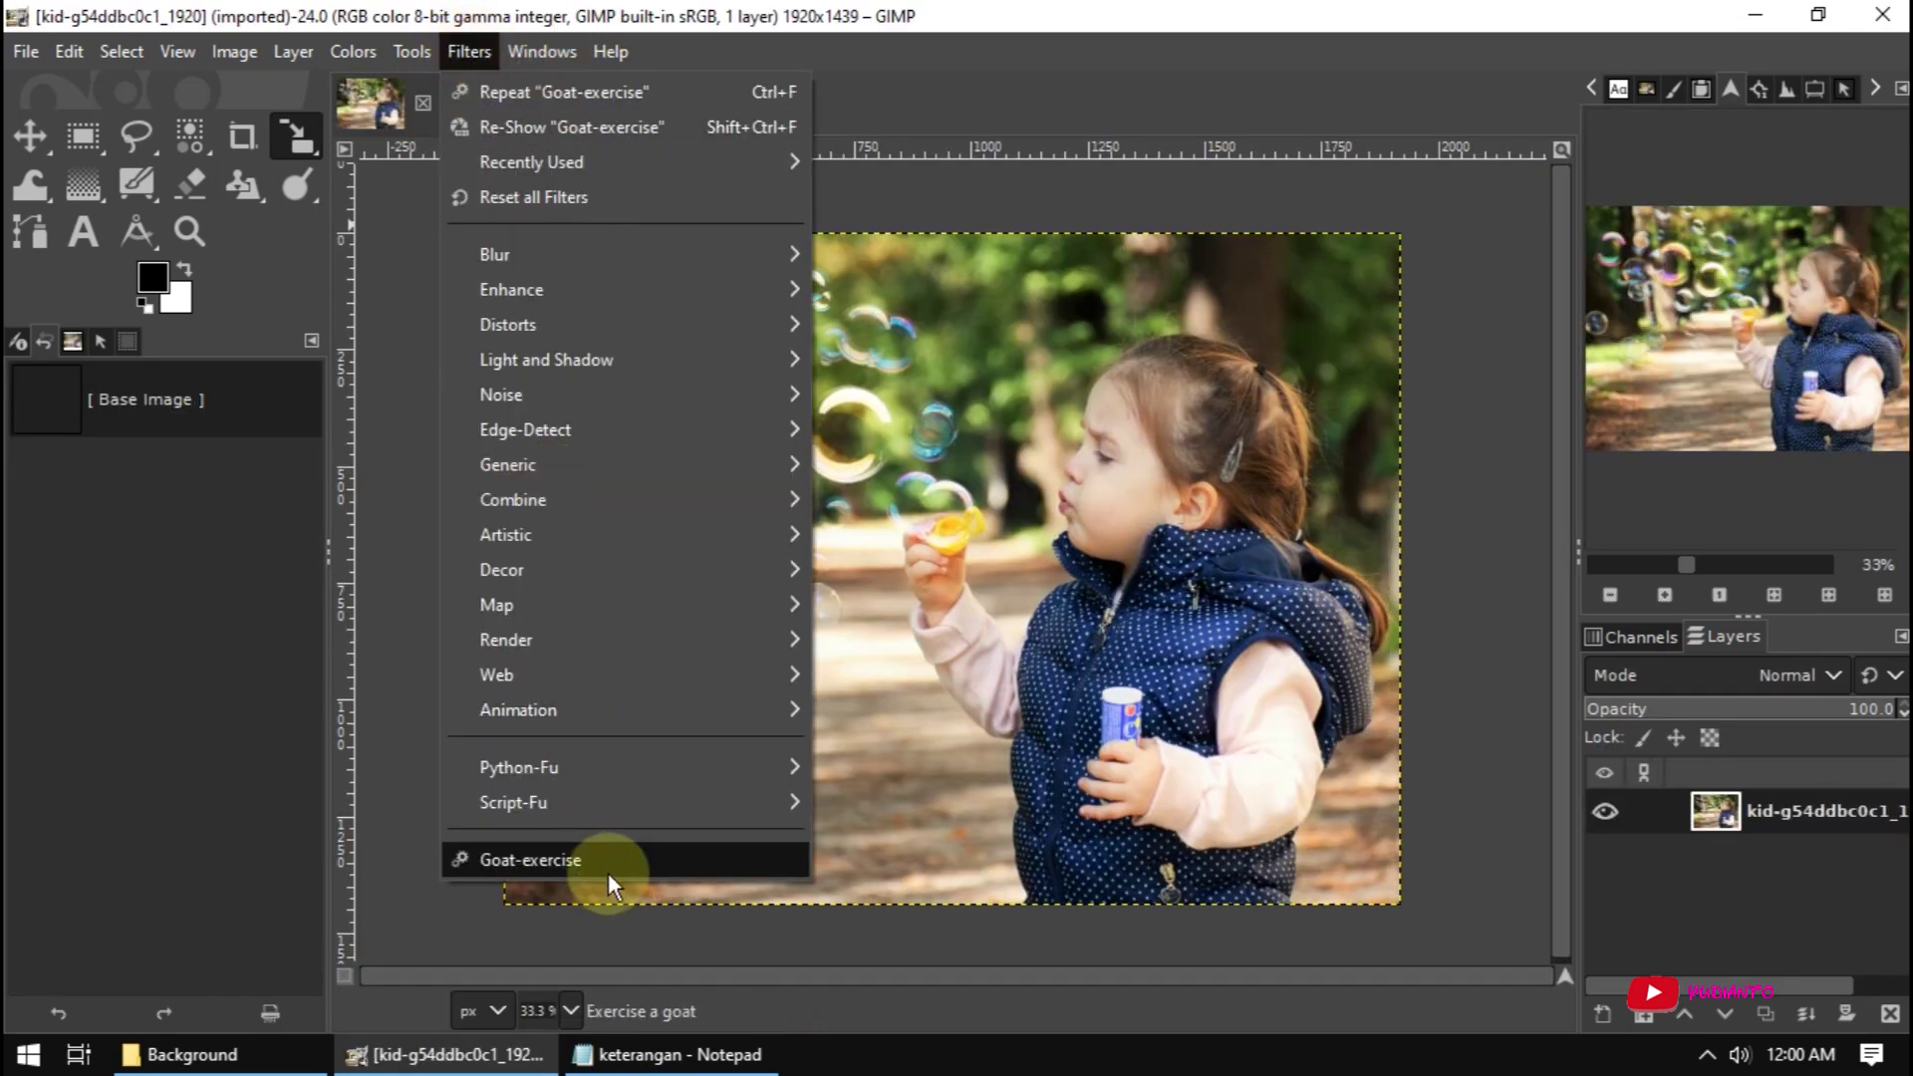
{"action": "left_click", "coordinate": [608, 863]}
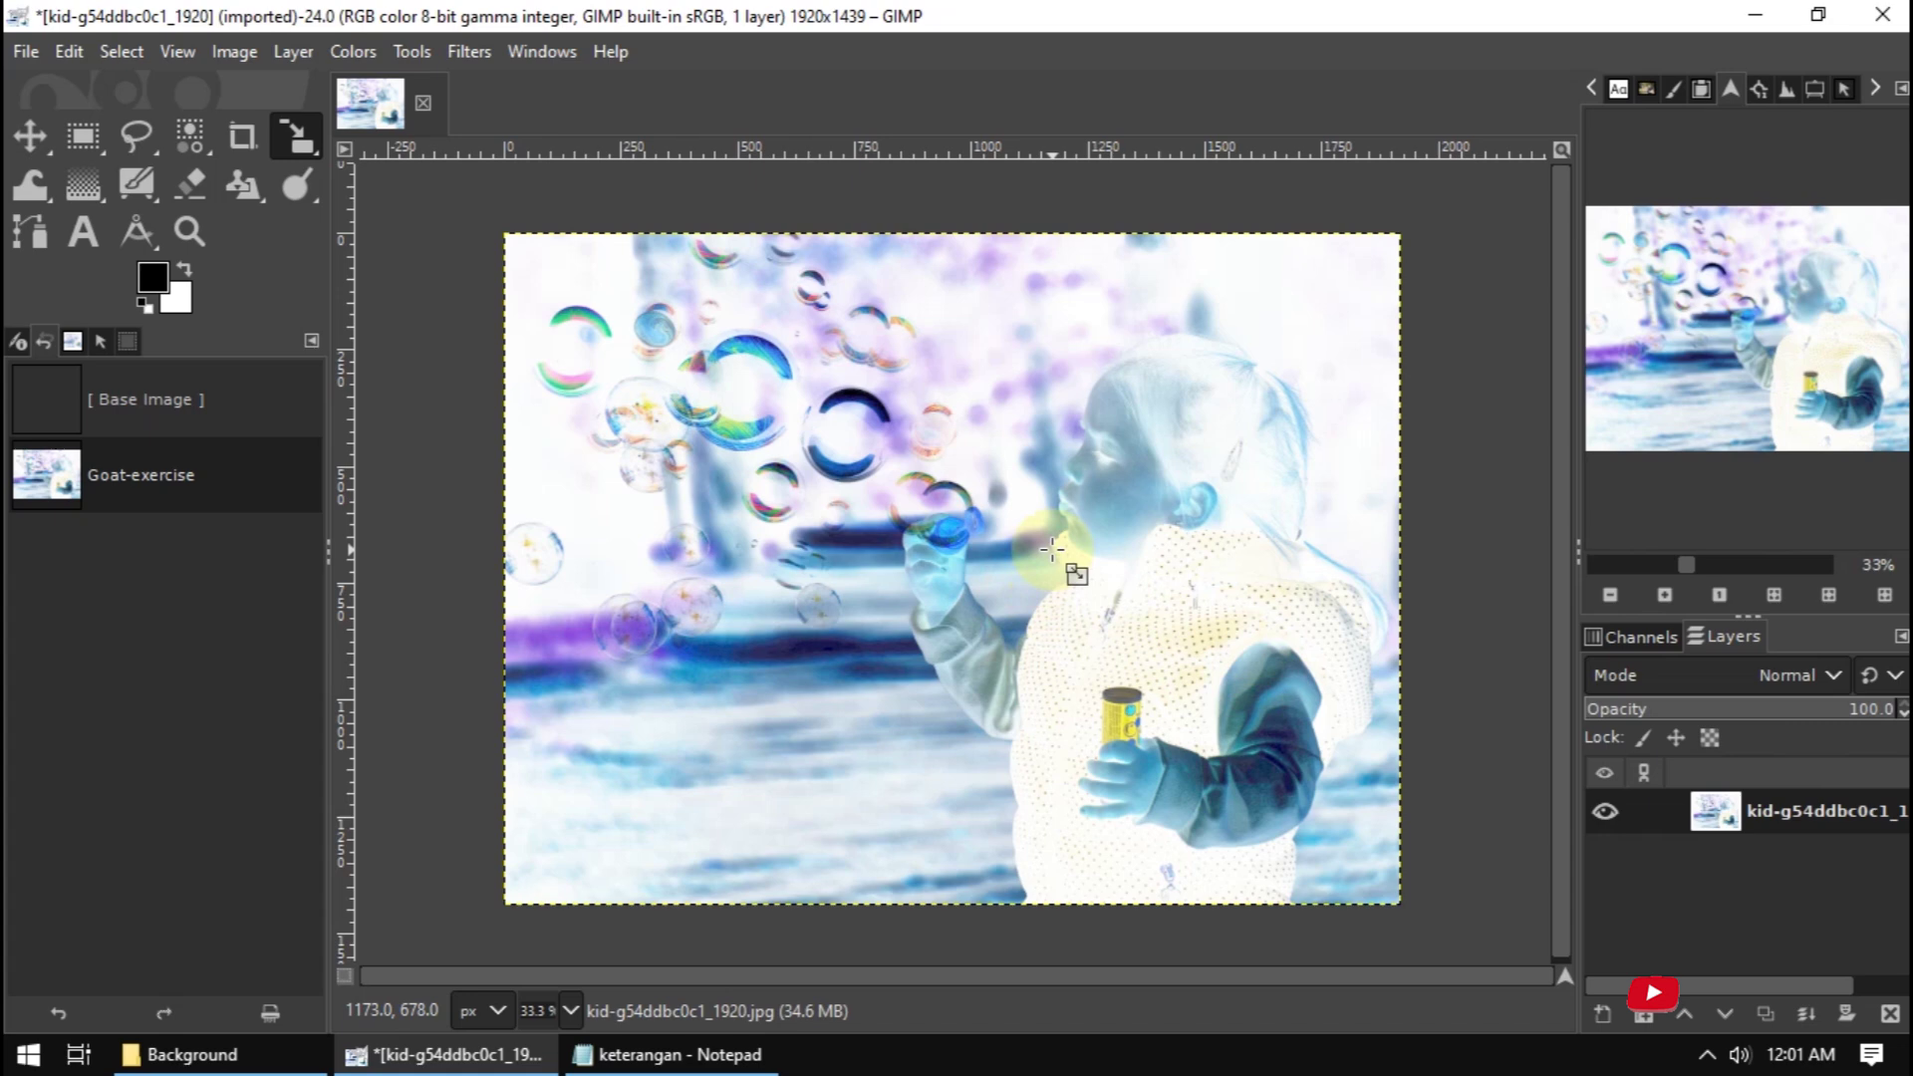
{"action": "left_click", "coordinate": [530, 56]}
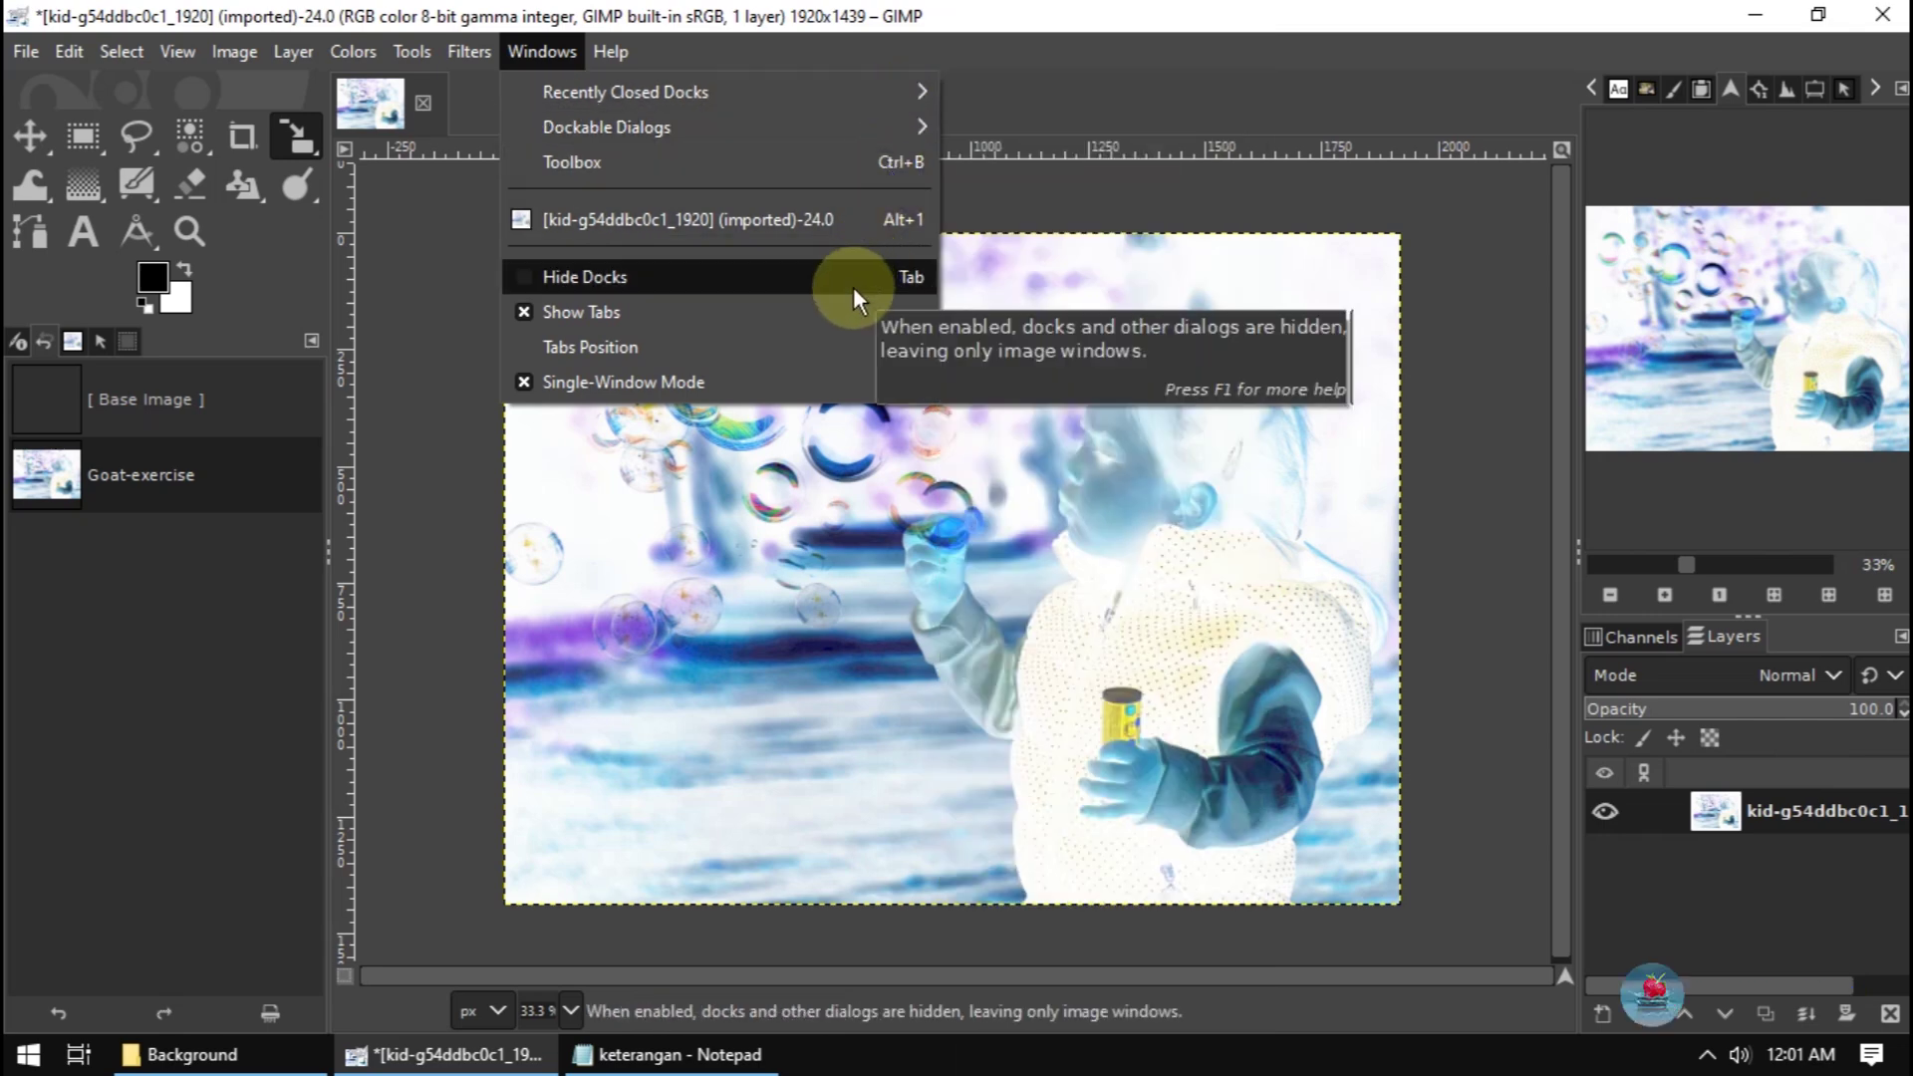
{"action": "left_click", "coordinate": [751, 274]}
{"action": "left_click", "coordinate": [543, 52]}
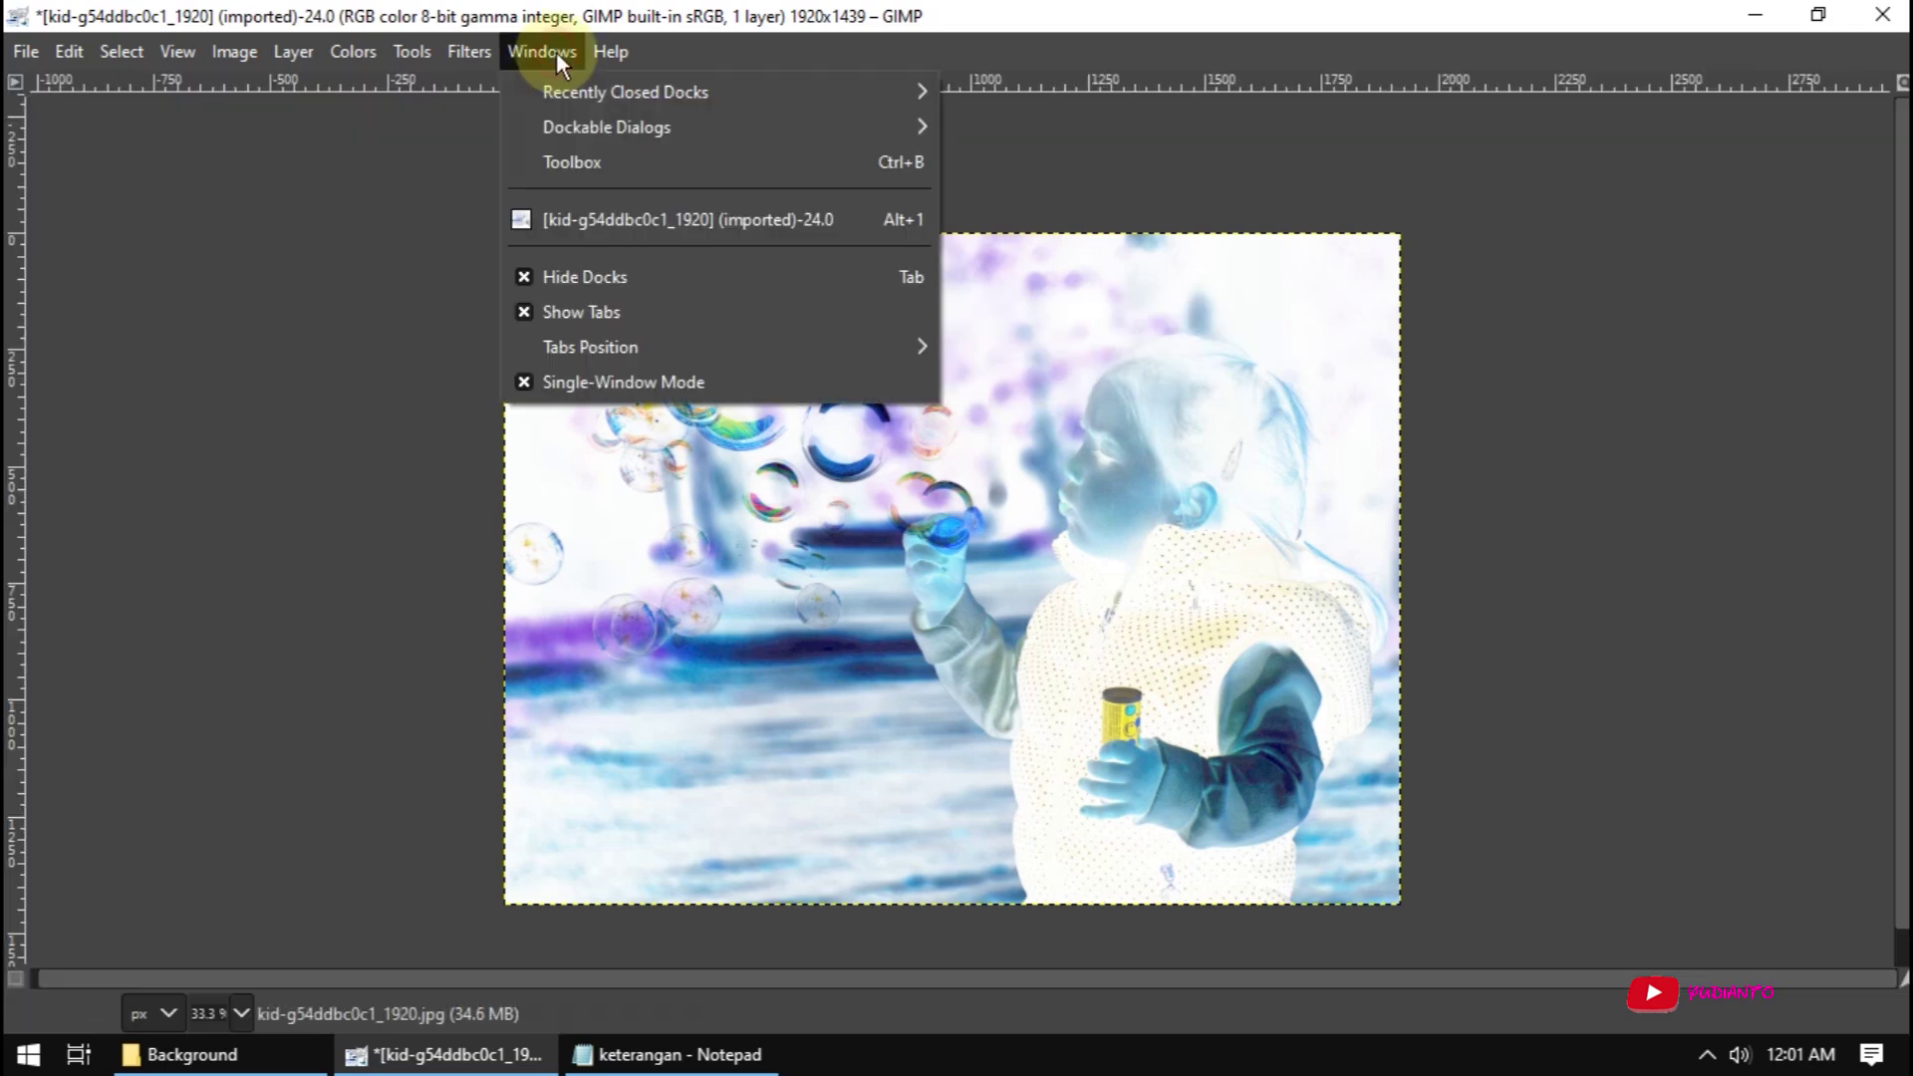
{"action": "left_click", "coordinate": [625, 277]}
{"action": "left_click", "coordinate": [548, 54]}
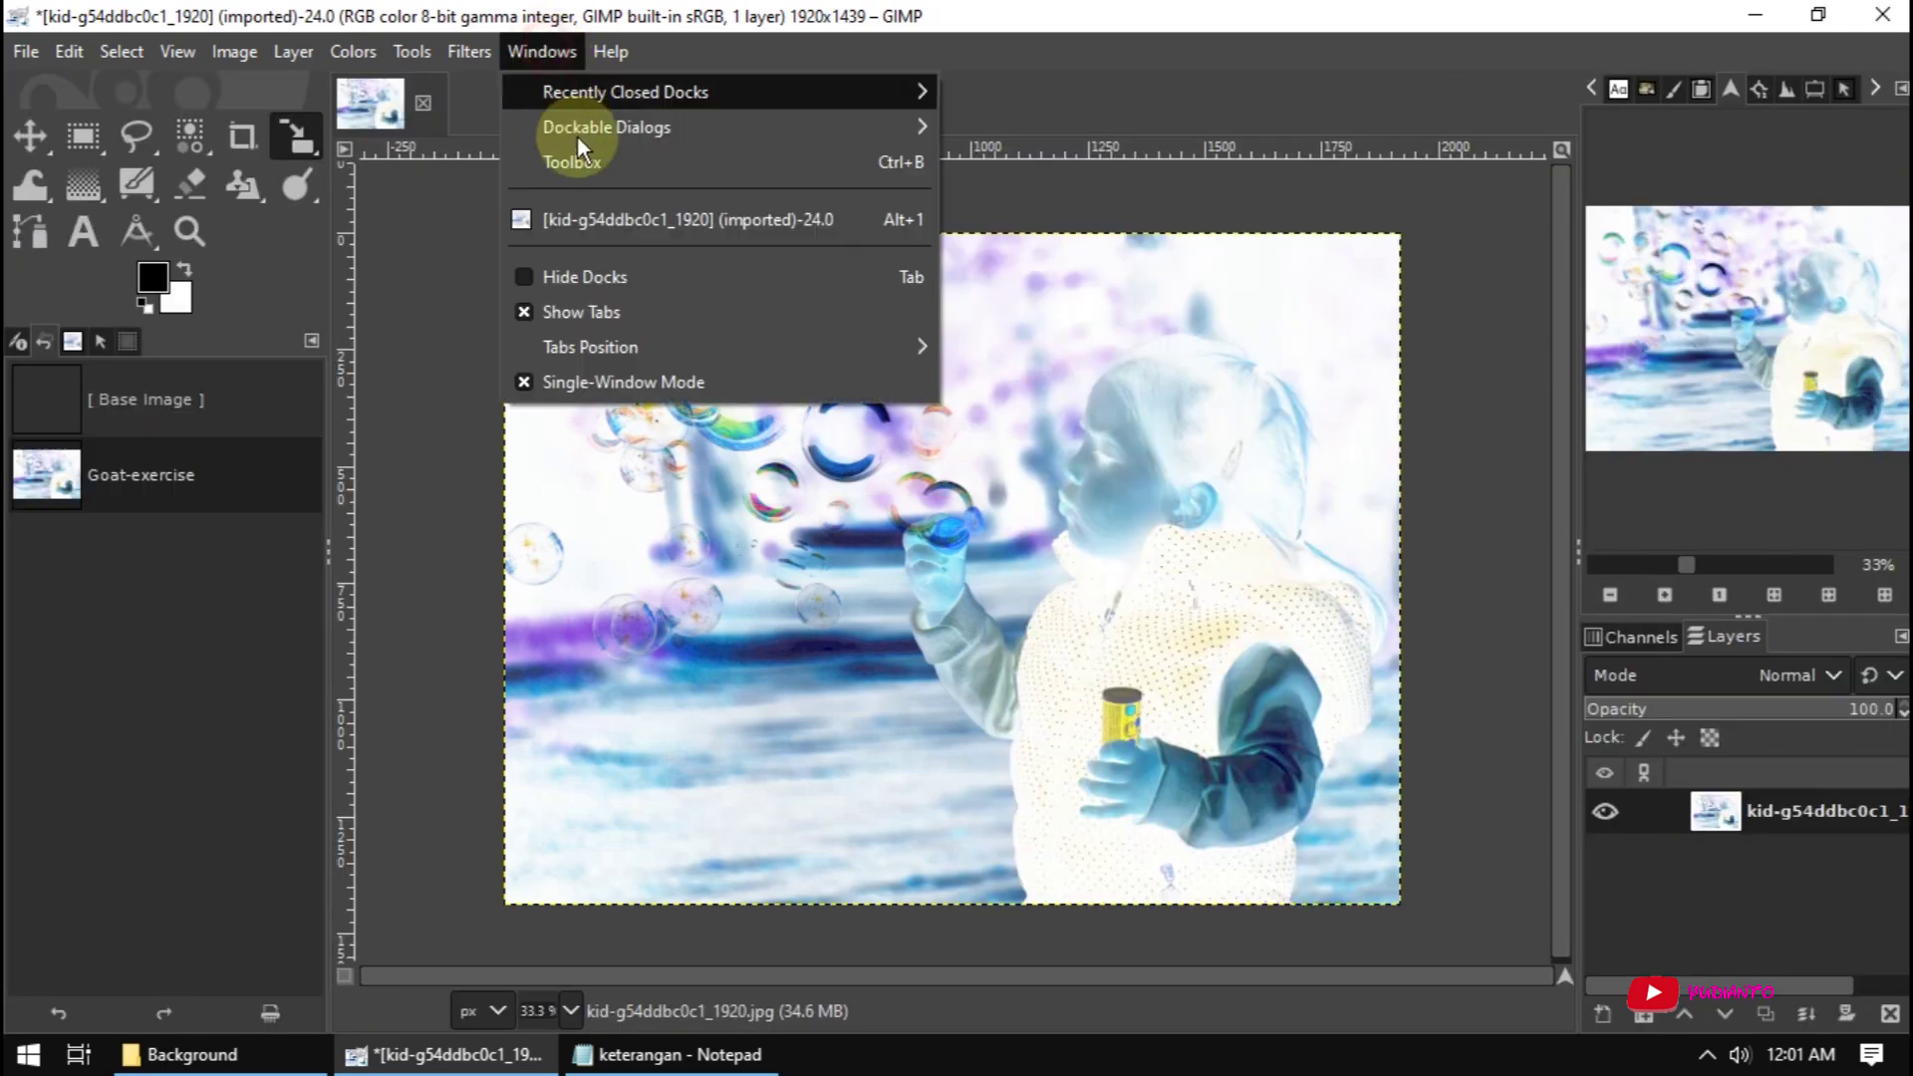
{"action": "left_click", "coordinate": [659, 313]}
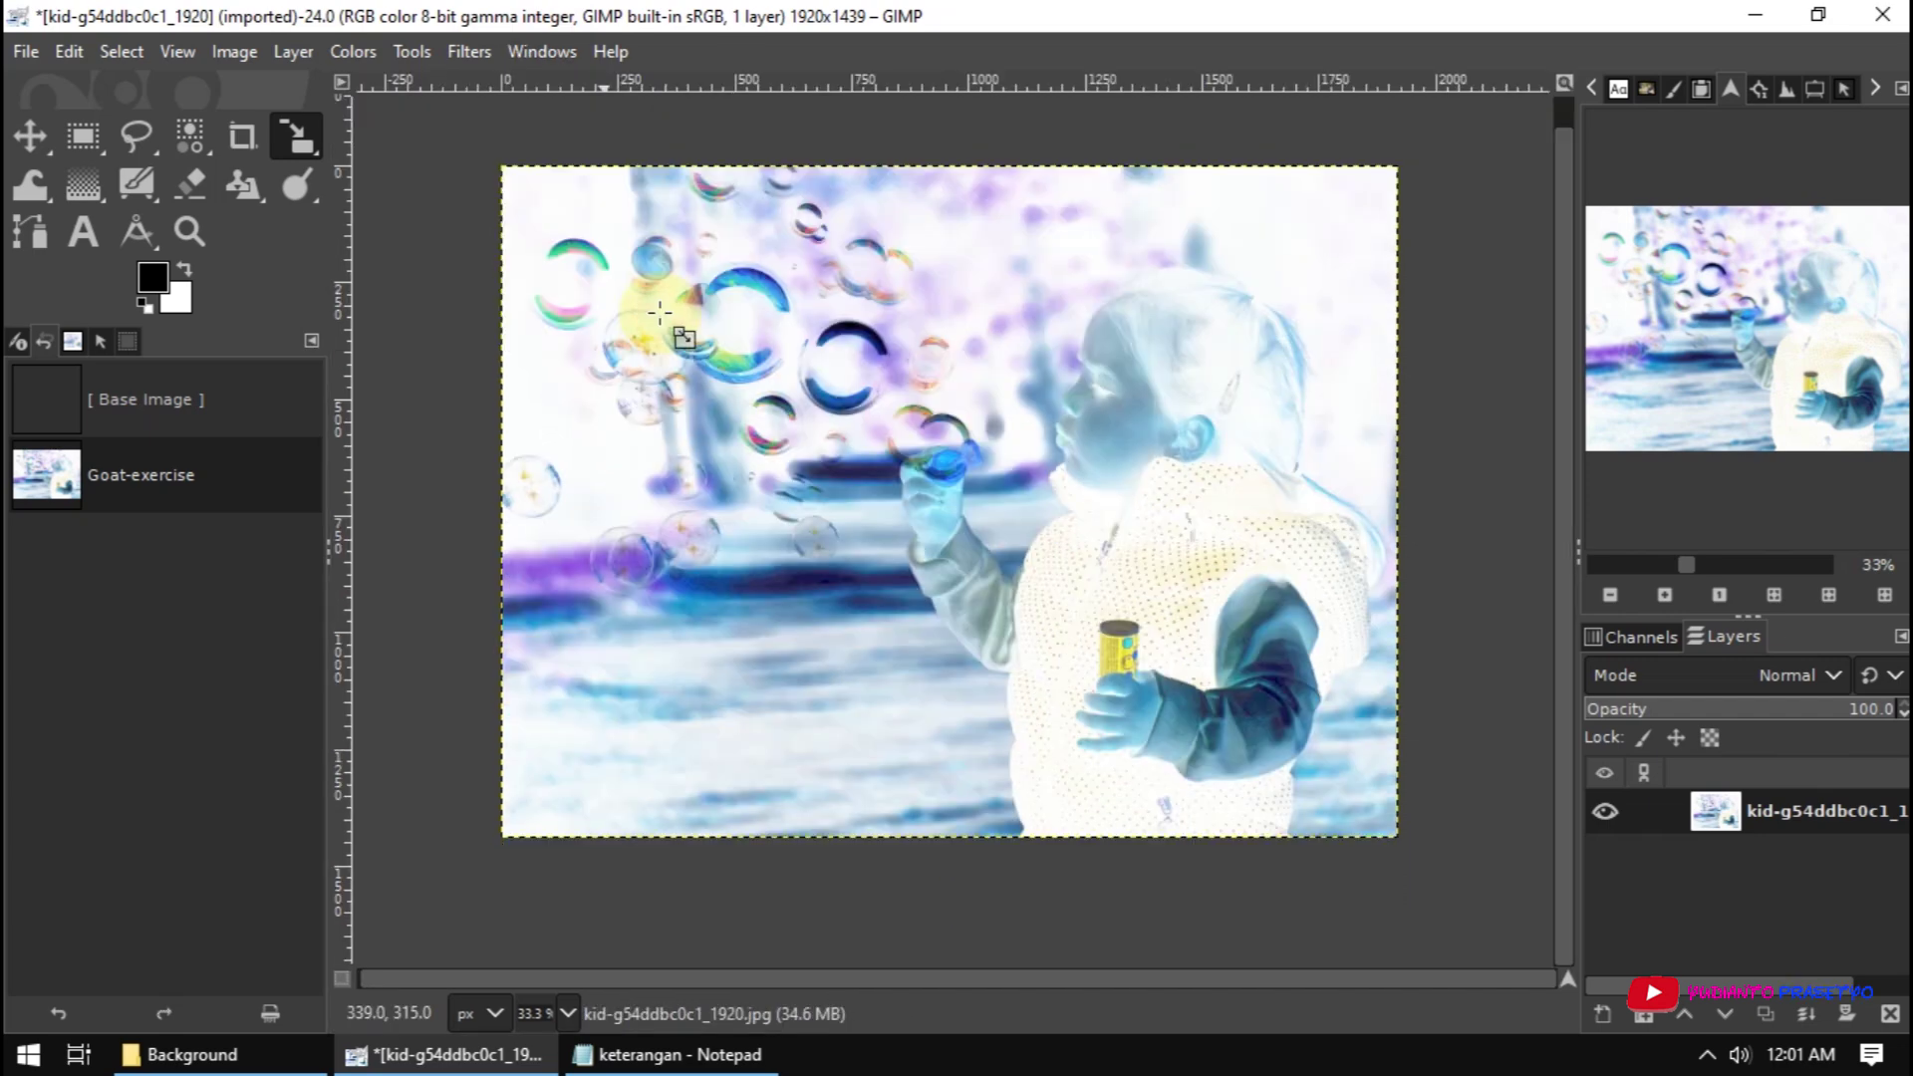
{"action": "left_click", "coordinate": [564, 58]}
{"action": "left_click", "coordinate": [636, 302]}
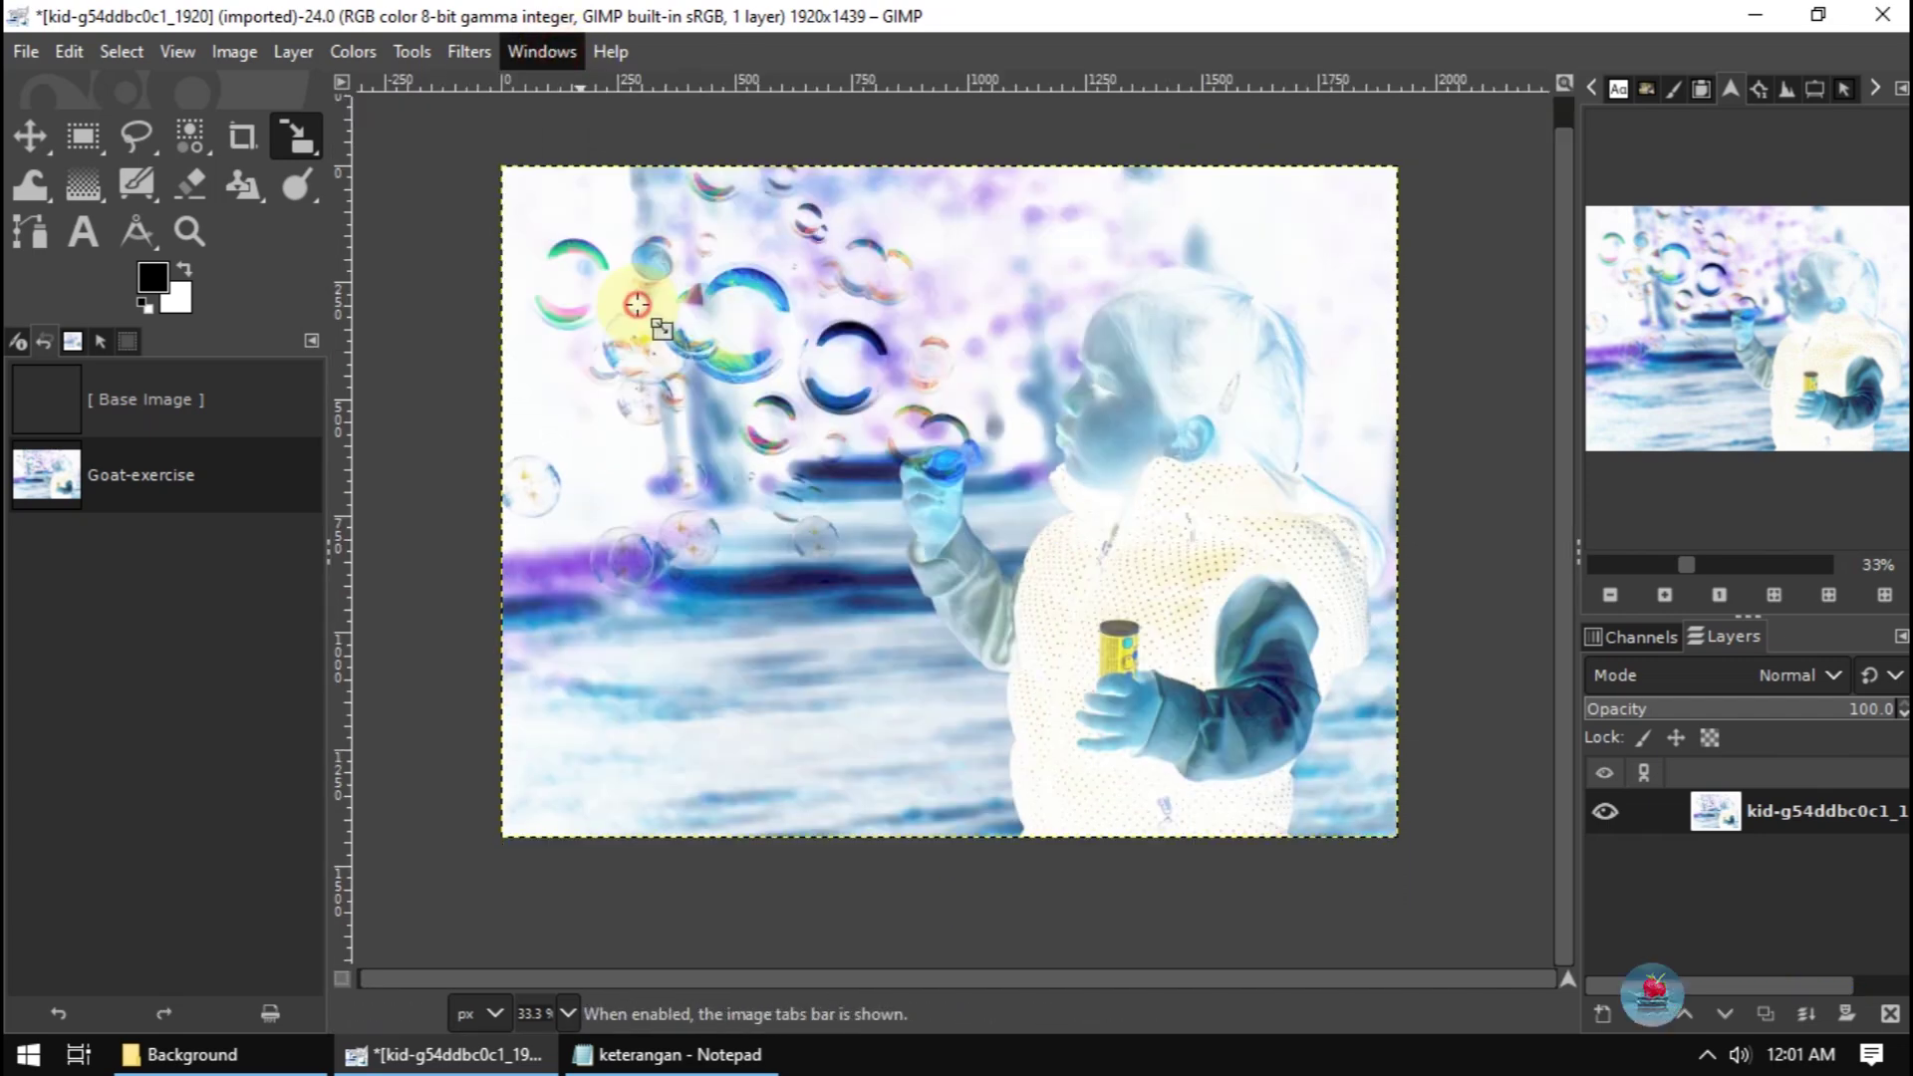
{"action": "left_click", "coordinate": [542, 52]}
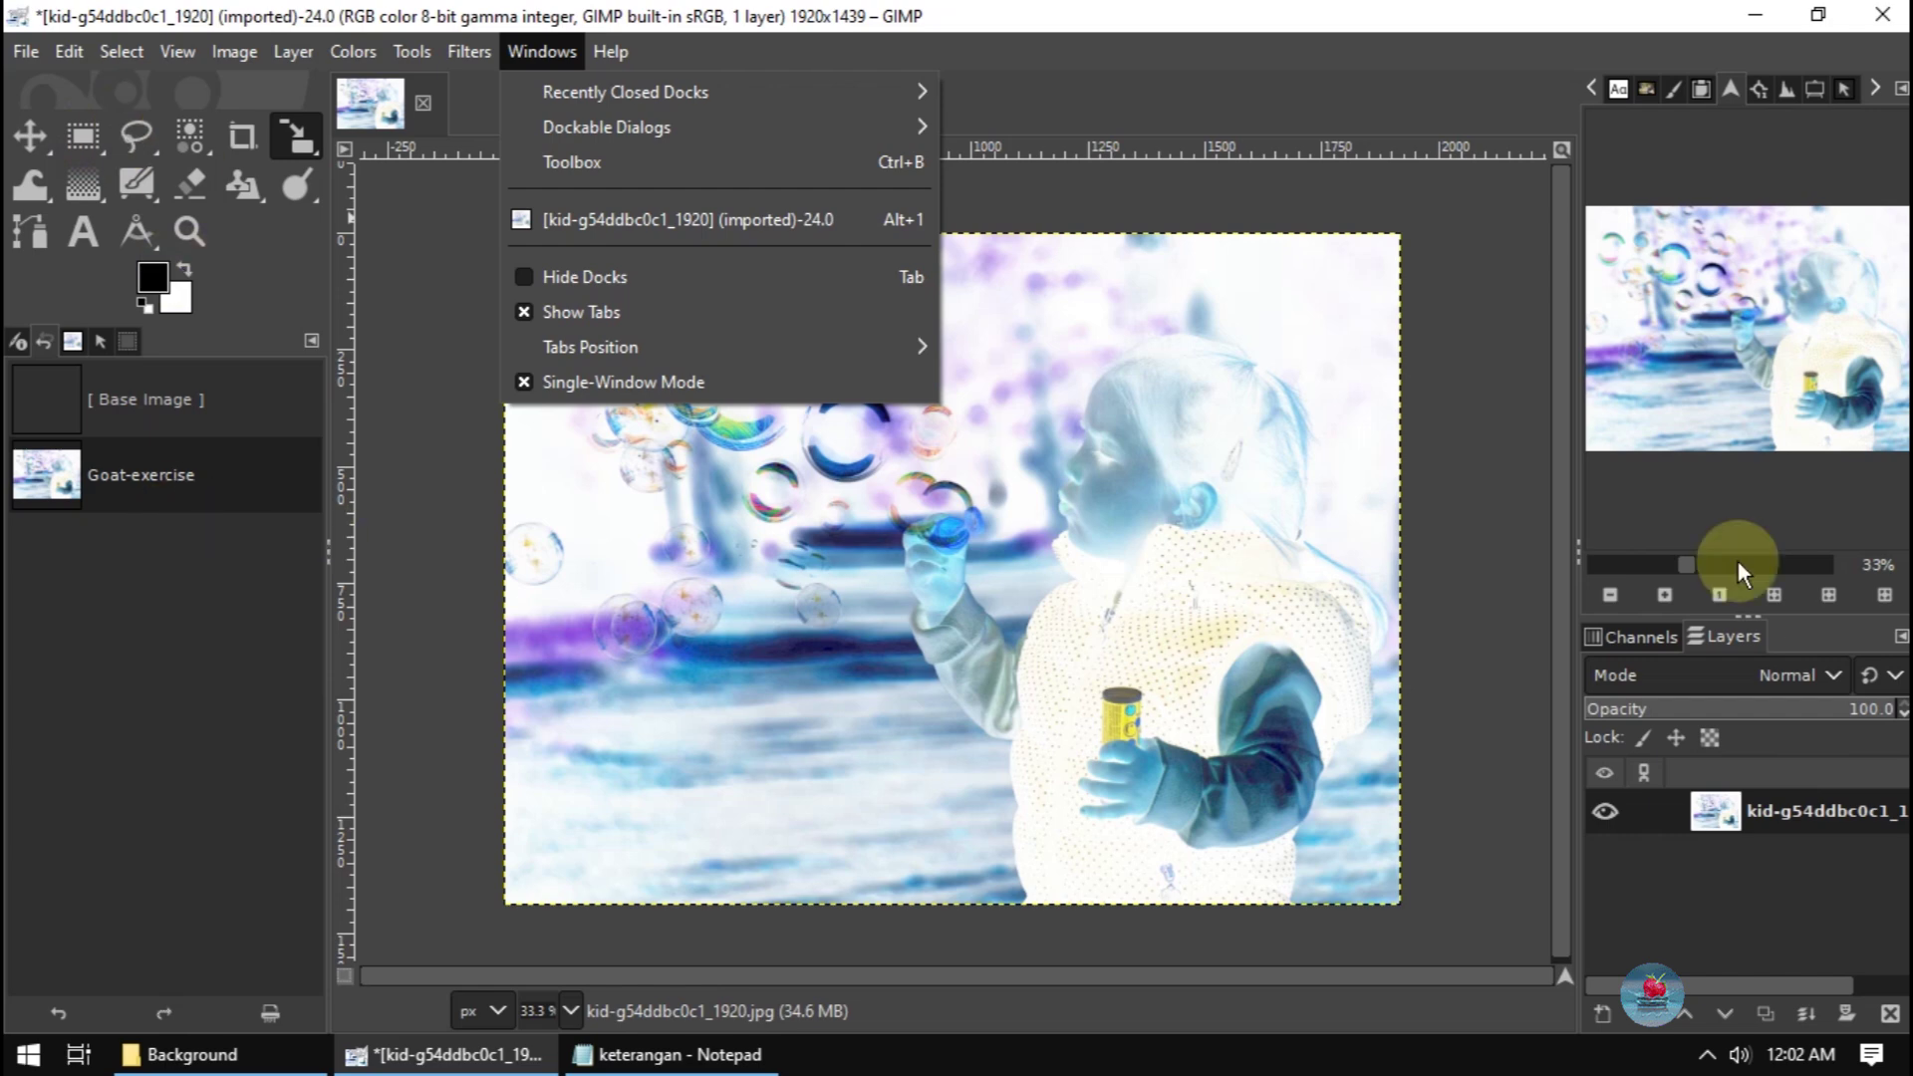
{"action": "left_click", "coordinate": [696, 383]}
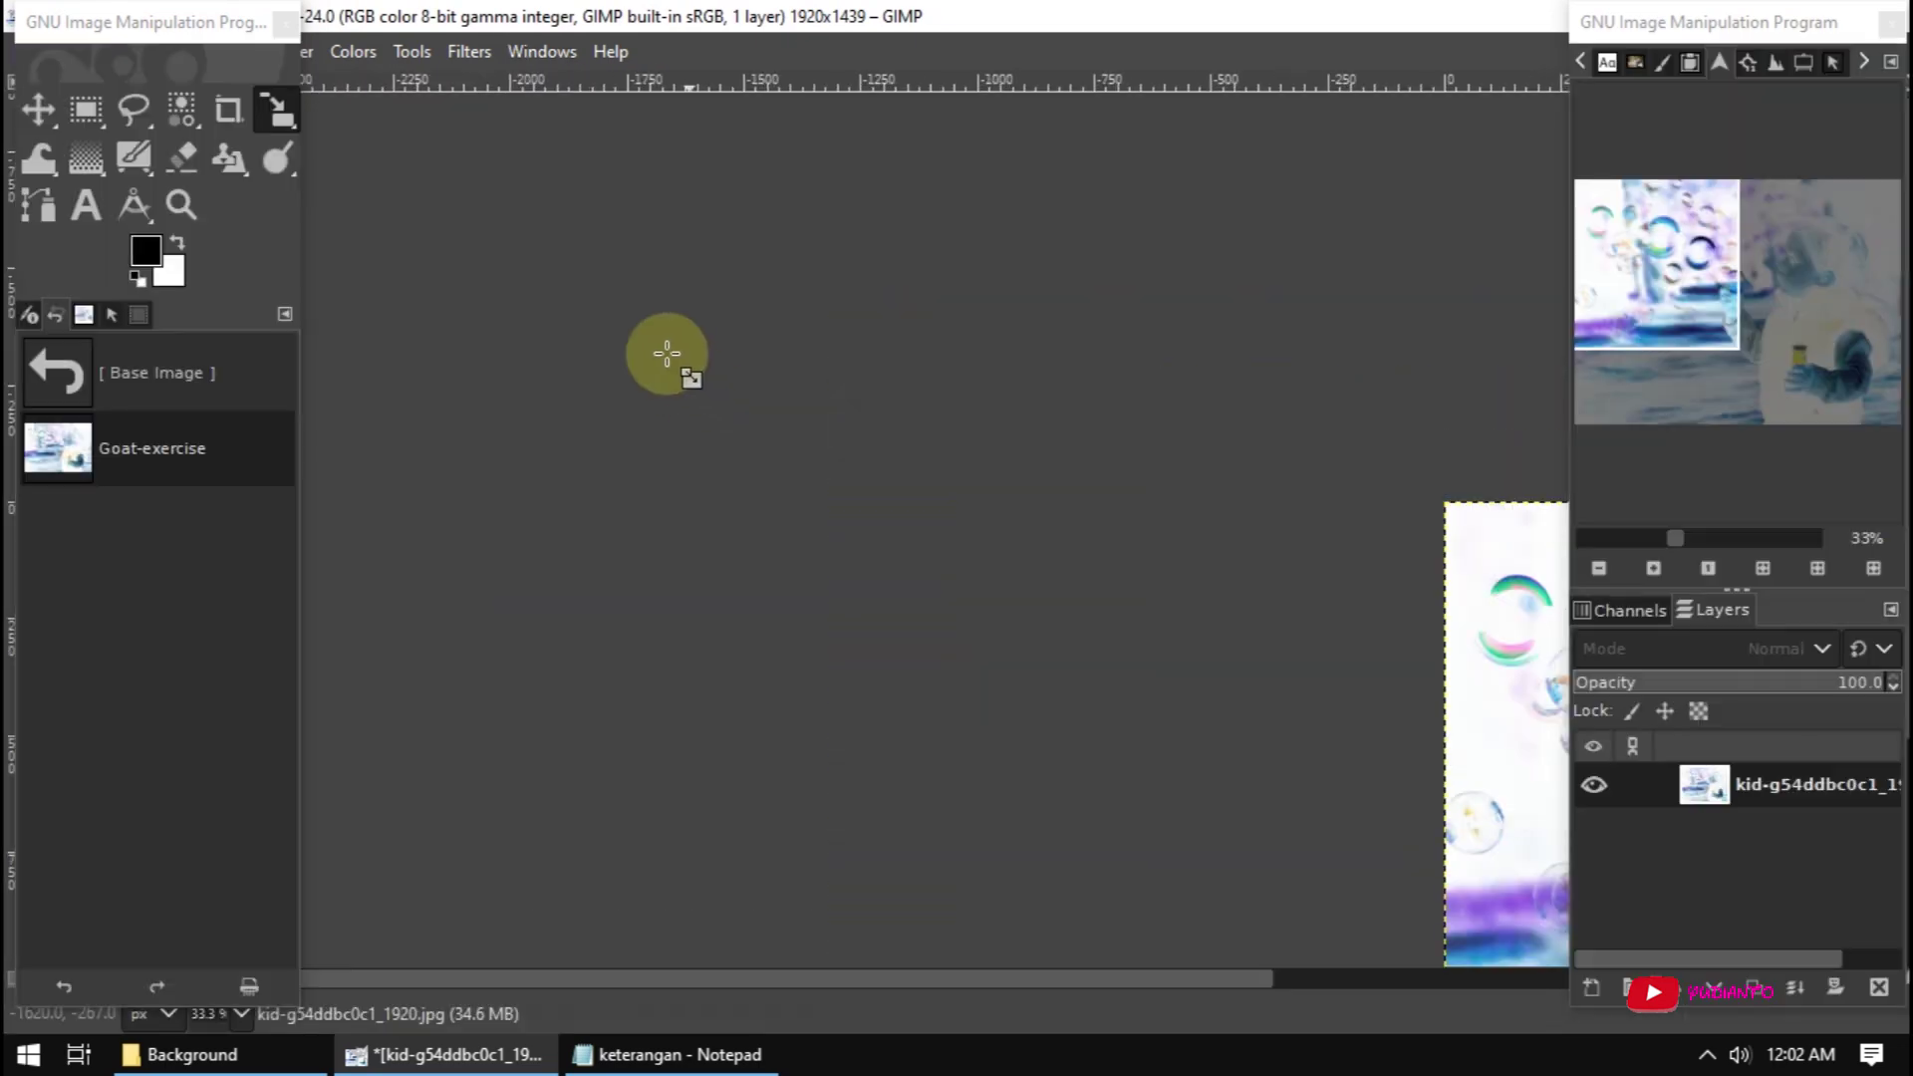
Move the floating Toolbox, re-enable Single-Window Mode, and maximize the GIMP window
{"action": "mouse_move", "coordinate": [199, 44]}
{"action": "left_mouse_down"}
{"action": "mouse_move", "coordinate": [482, 69]}
{"action": "mouse_move", "coordinate": [215, 18]}
{"action": "left_mouse_up"}
{"action": "left_click", "coordinate": [884, 198]}
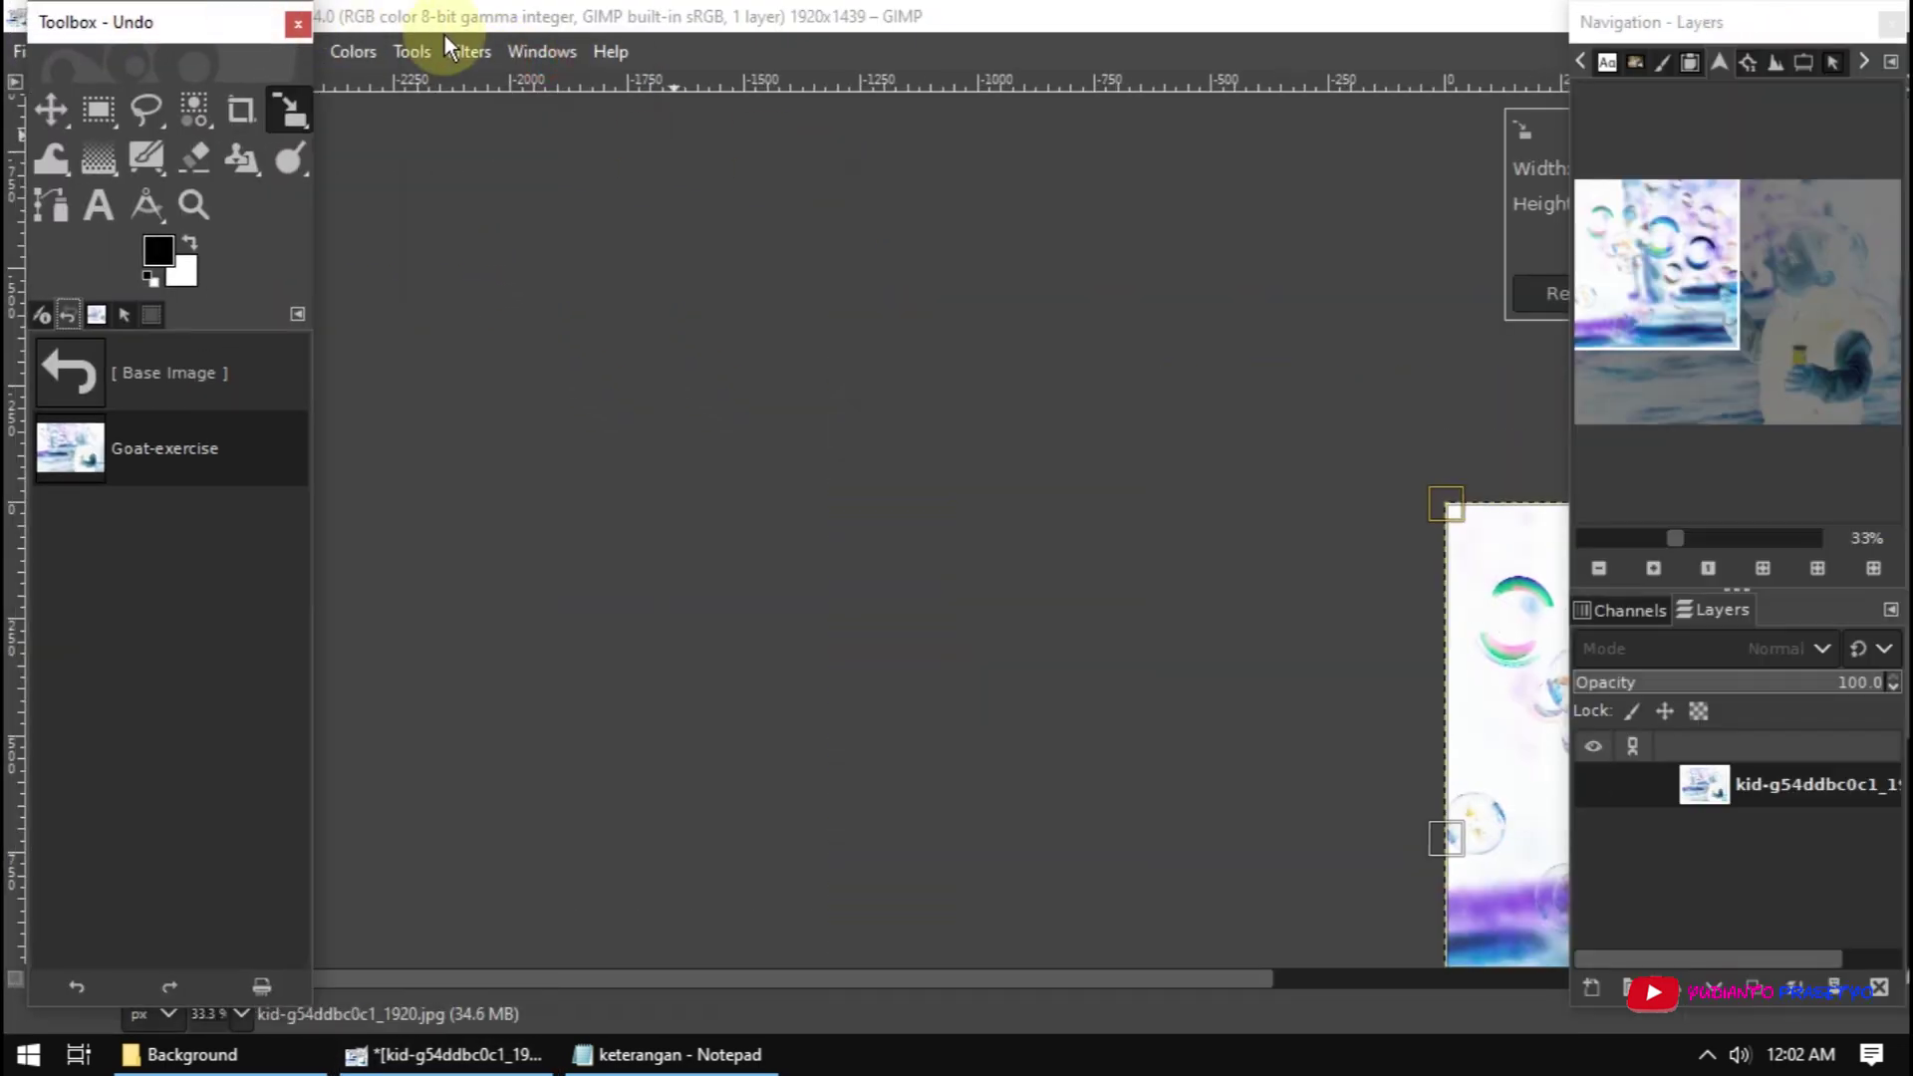
{"action": "left_click", "coordinate": [557, 52]}
{"action": "left_click", "coordinate": [735, 464]}
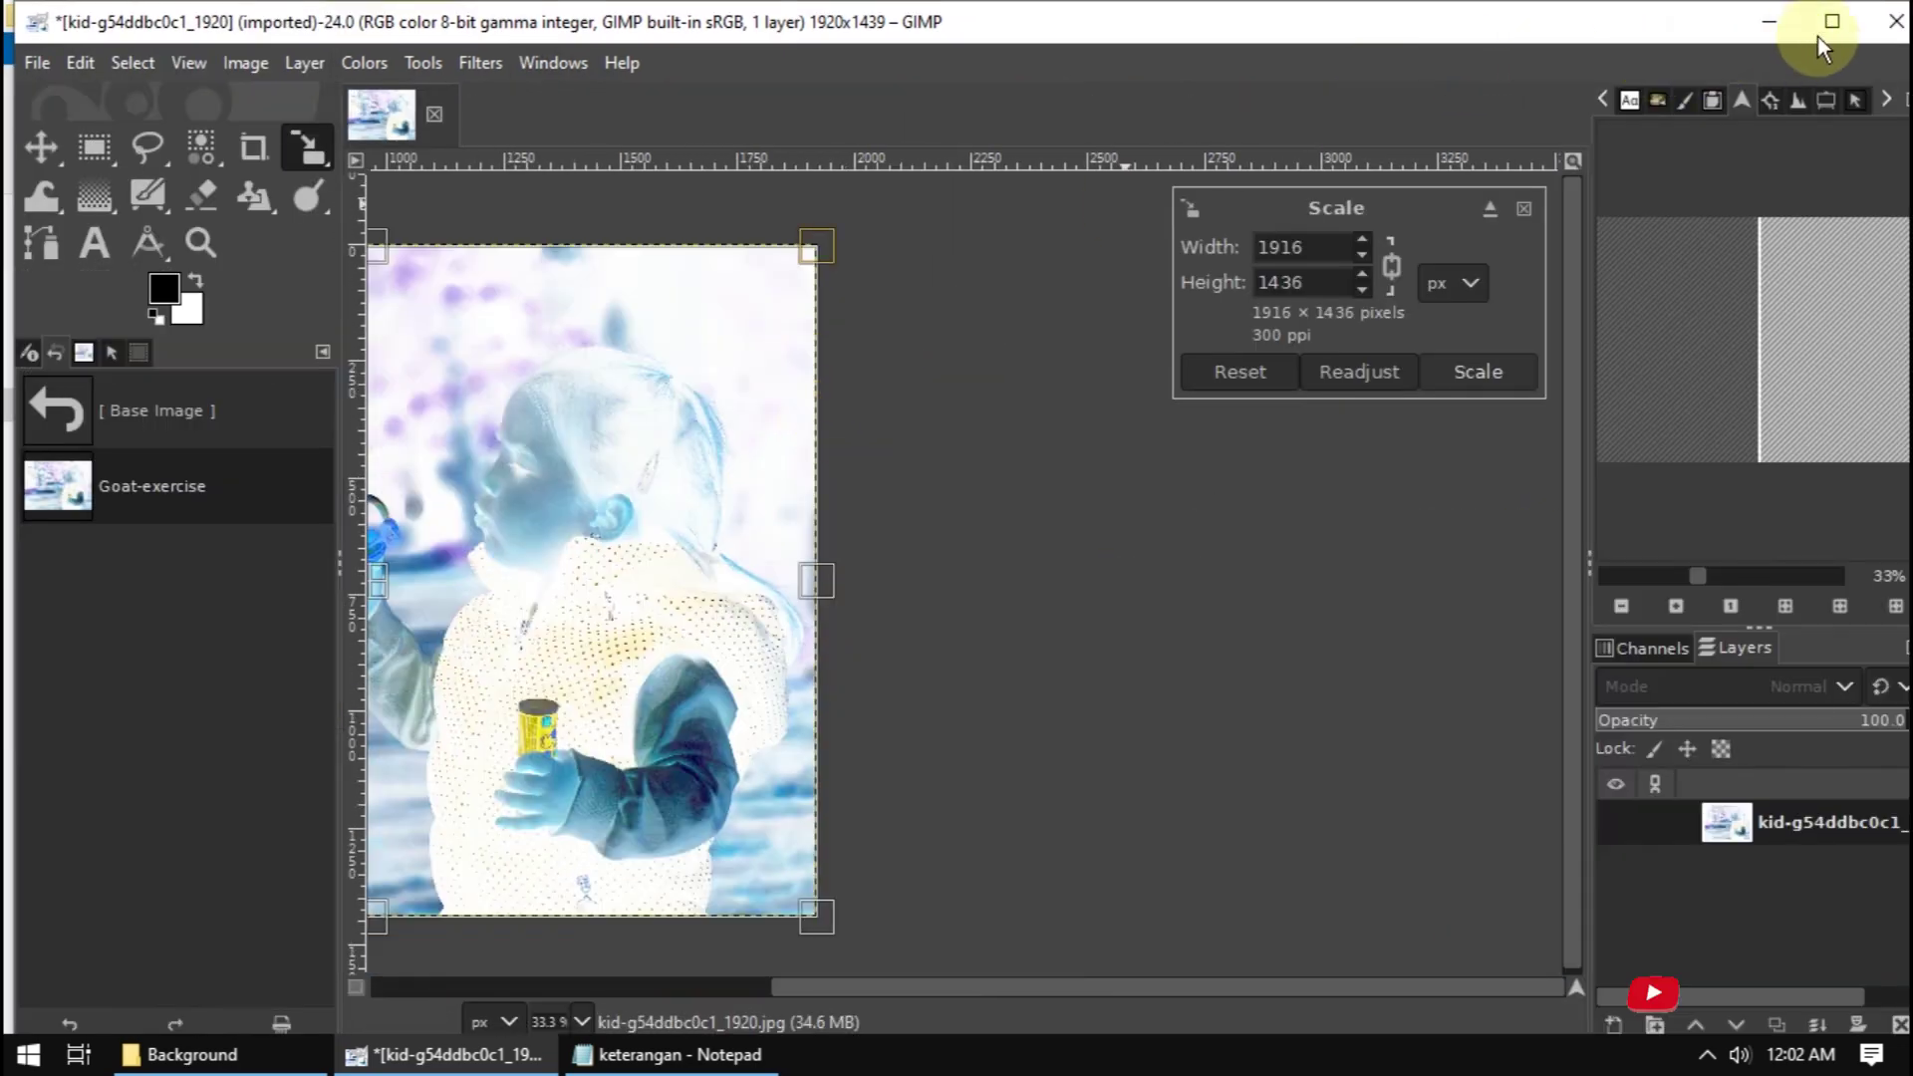
{"action": "left_click", "coordinate": [1831, 20]}
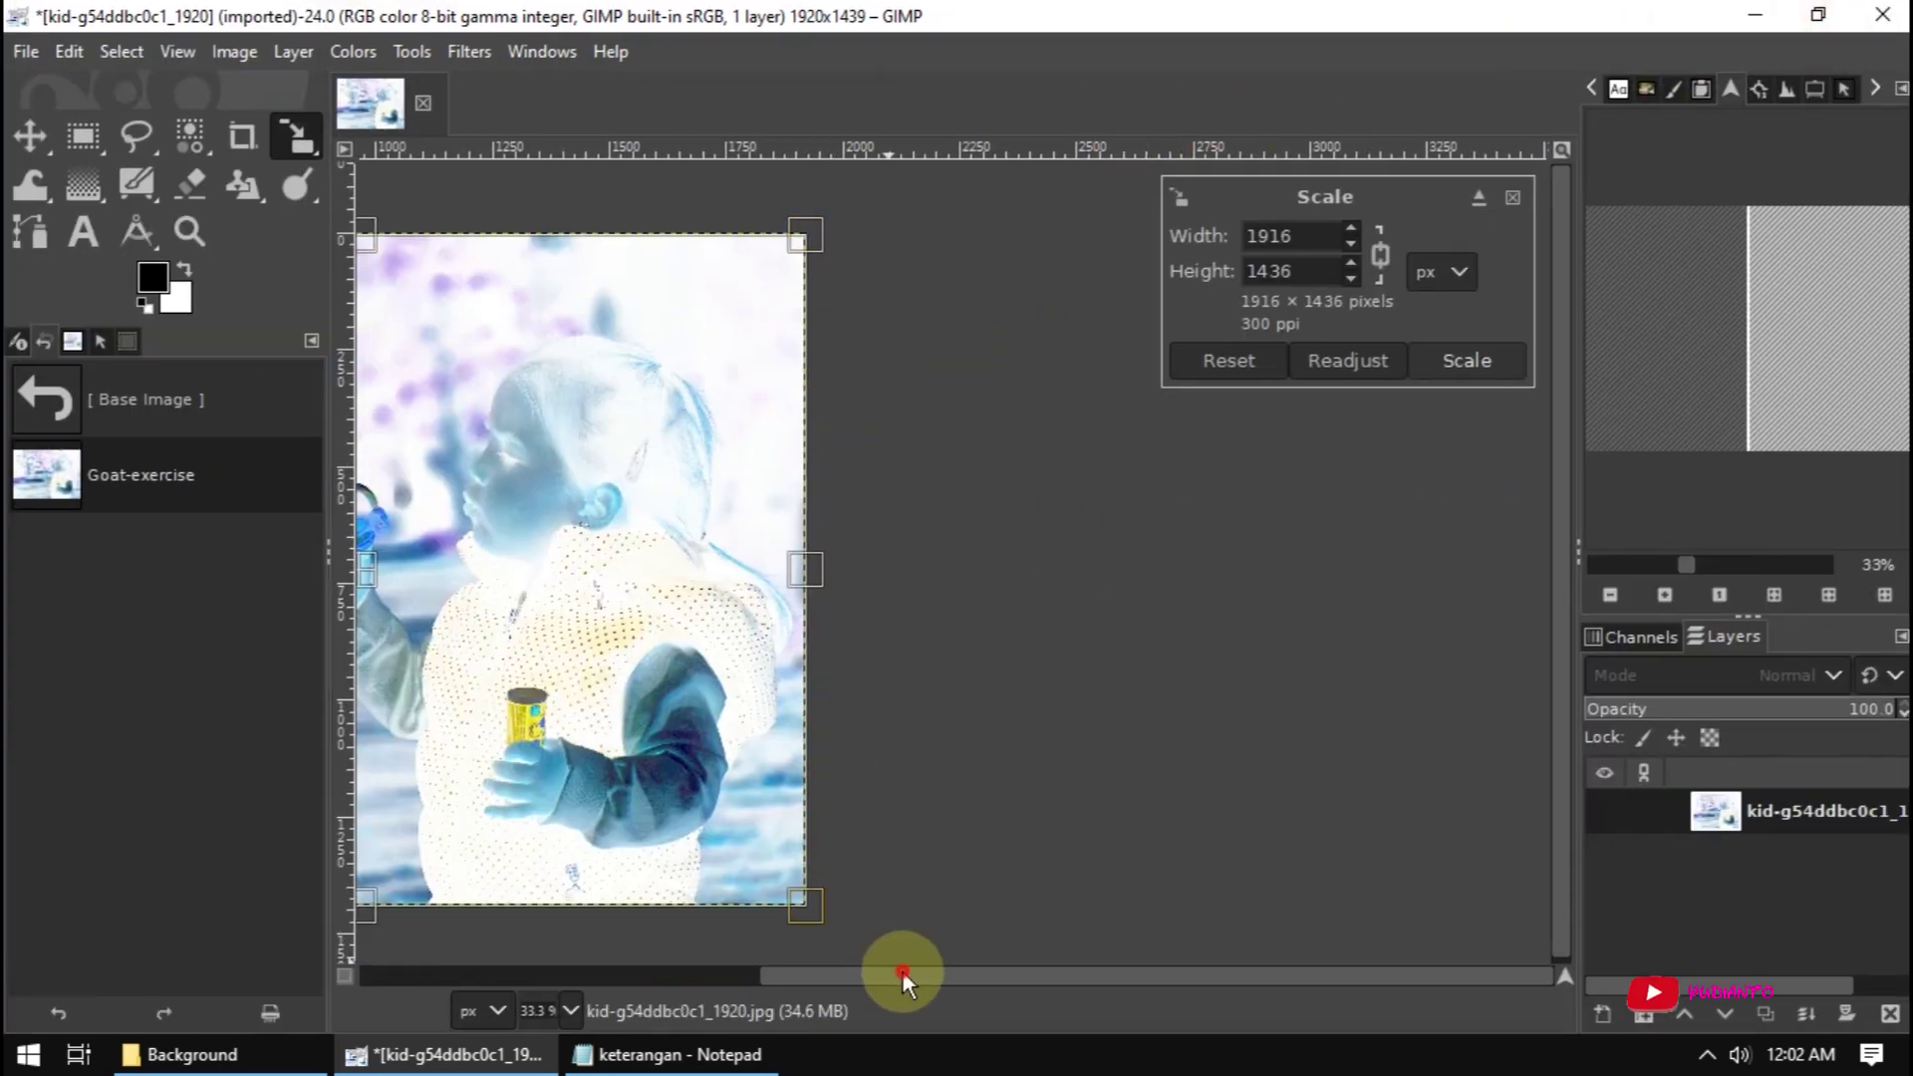
Scroll the canvas across the inverted photo and browse the Windows and Help menus
{"action": "left_click_drag", "start_coordinate": [903, 972], "coordinate": [598, 972]}
{"action": "left_click", "coordinate": [542, 51]}
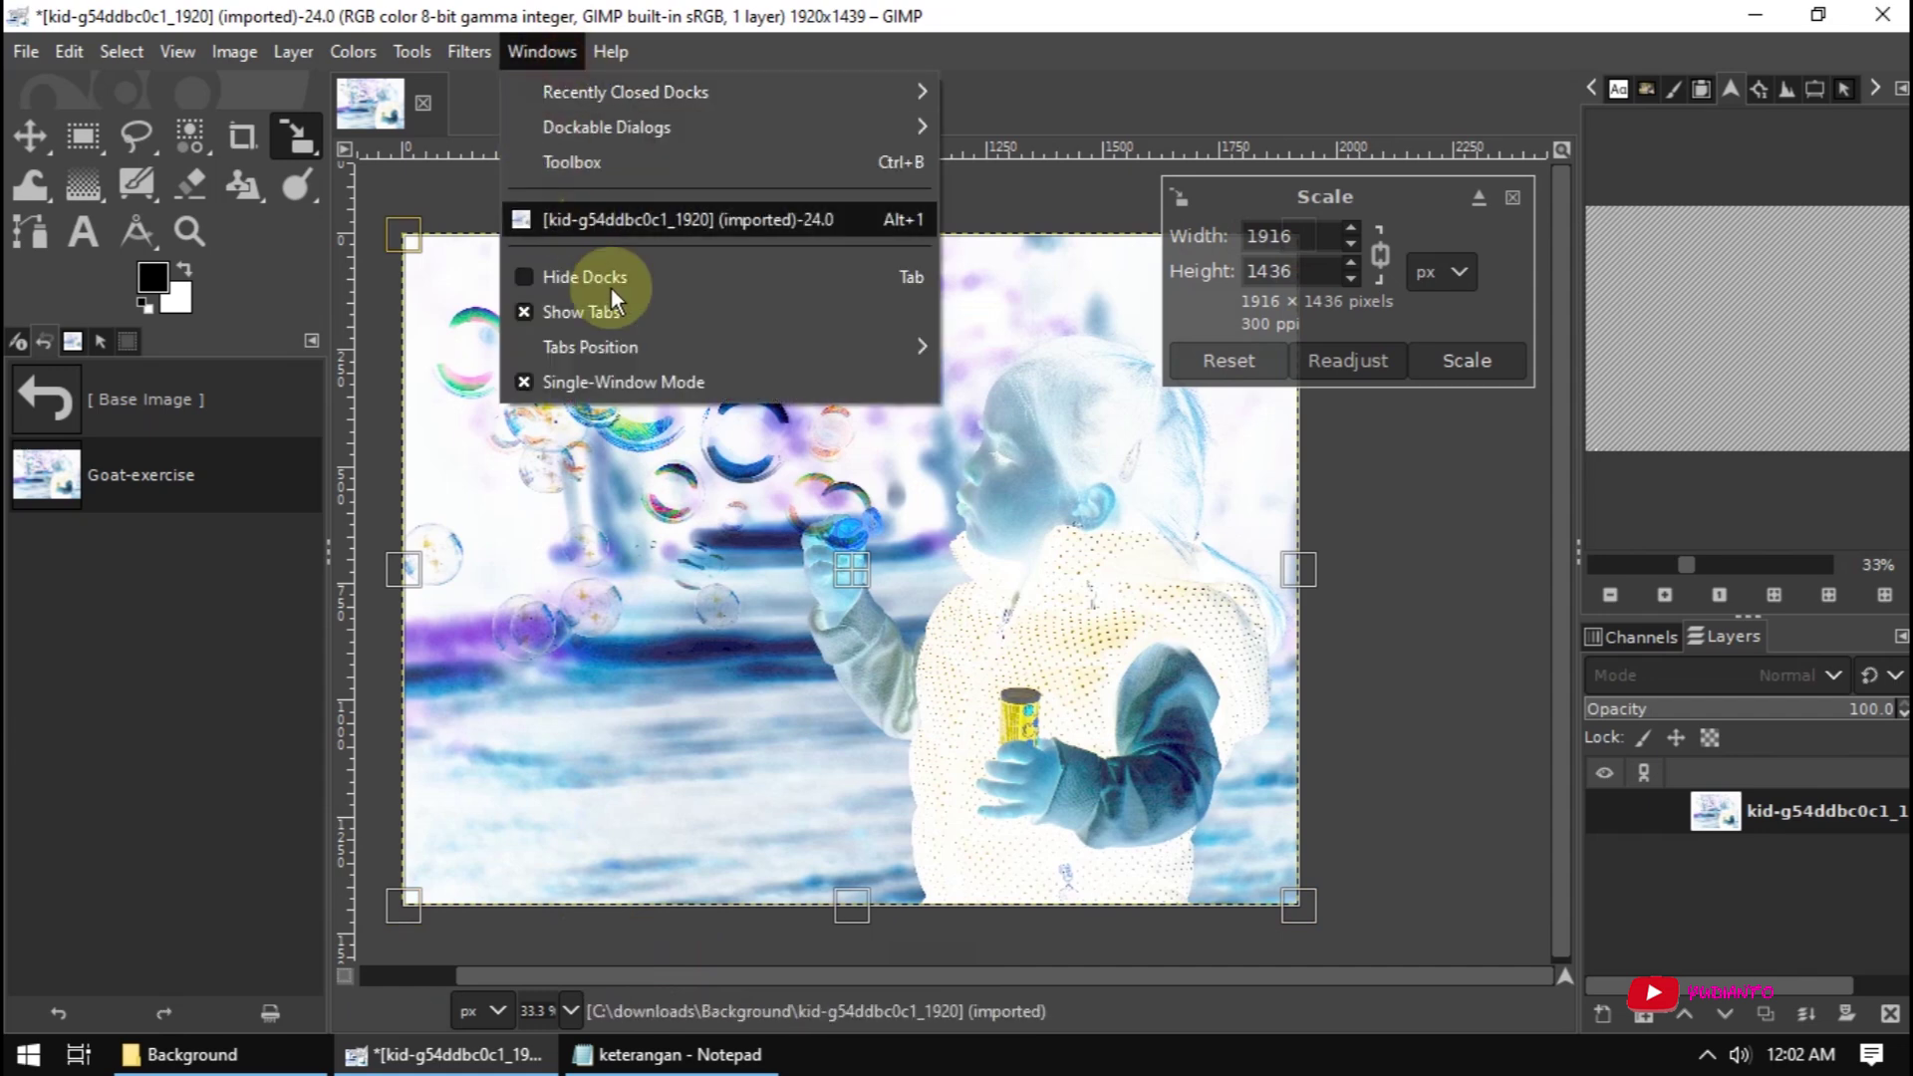
{"action": "left_click", "coordinate": [609, 50]}
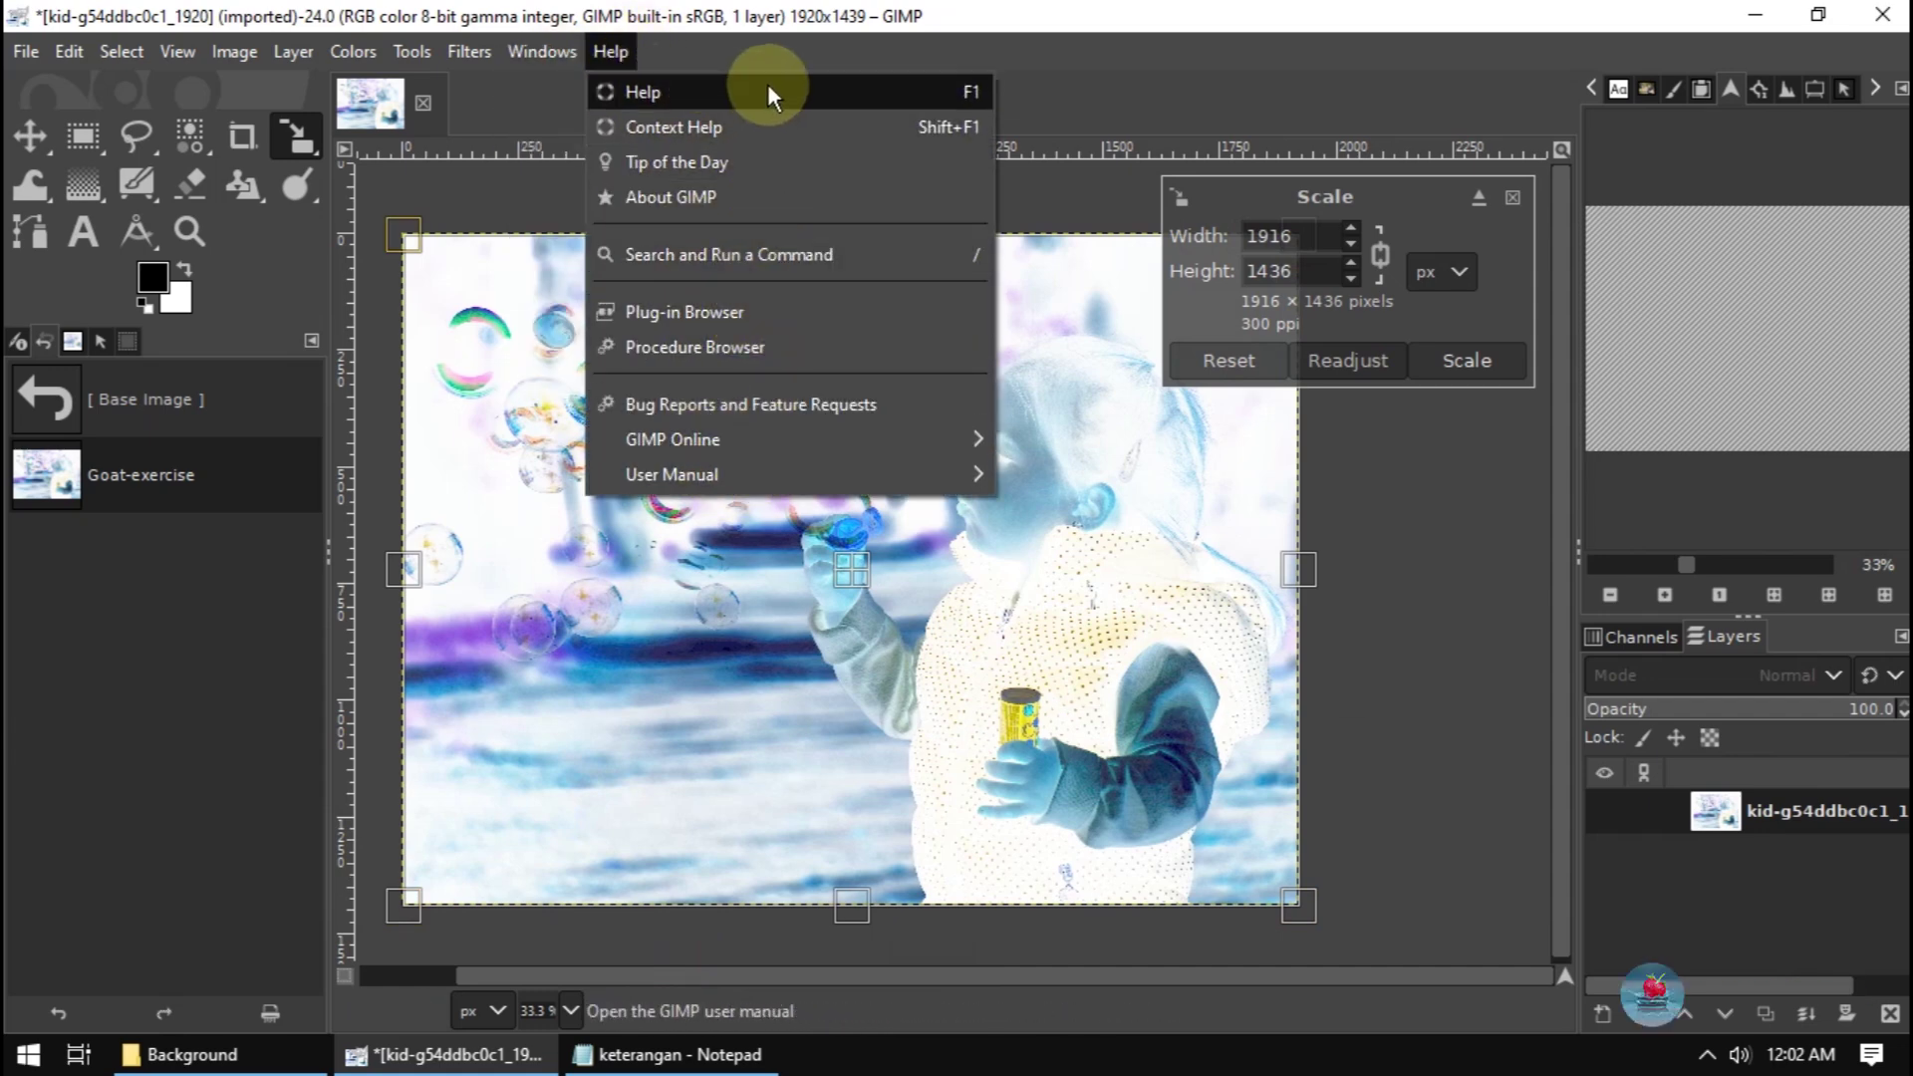
{"action": "mouse_move", "coordinate": [672, 440]}
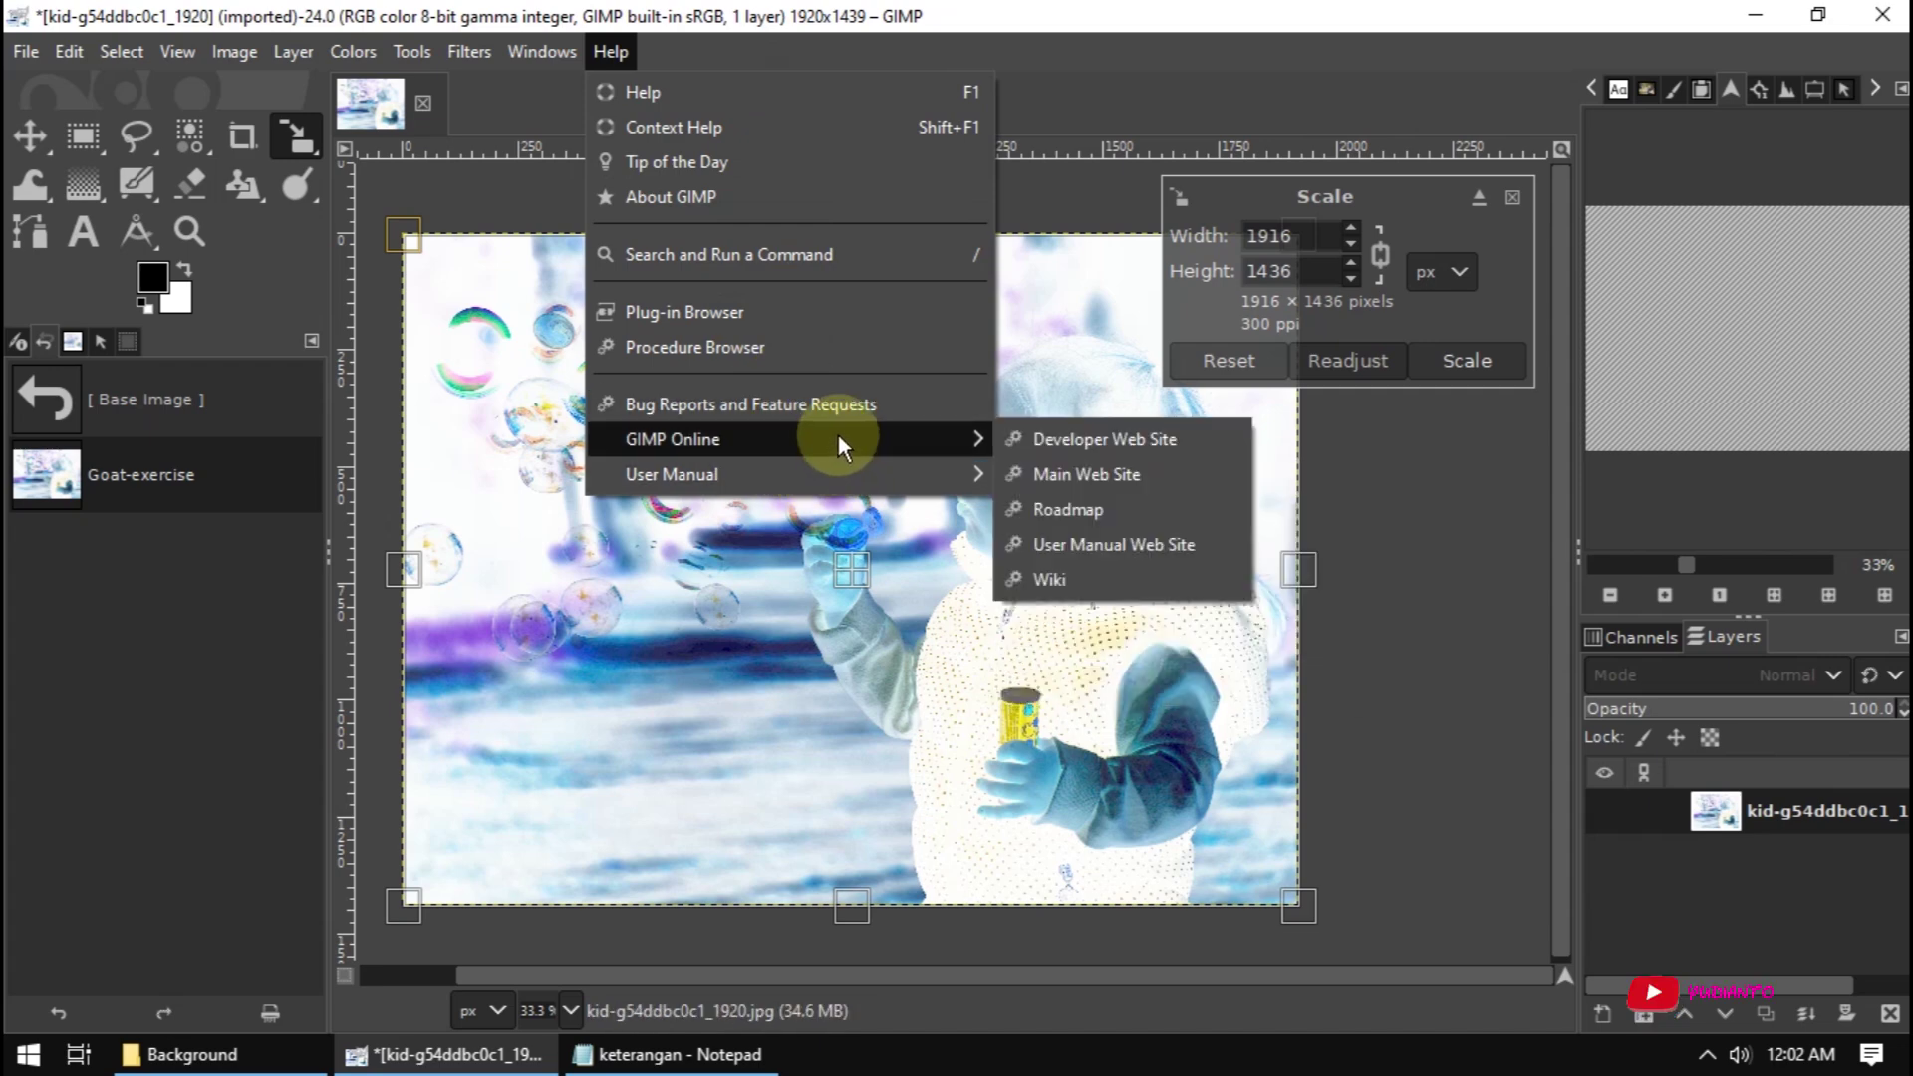
{"action": "left_click", "coordinate": [762, 197]}
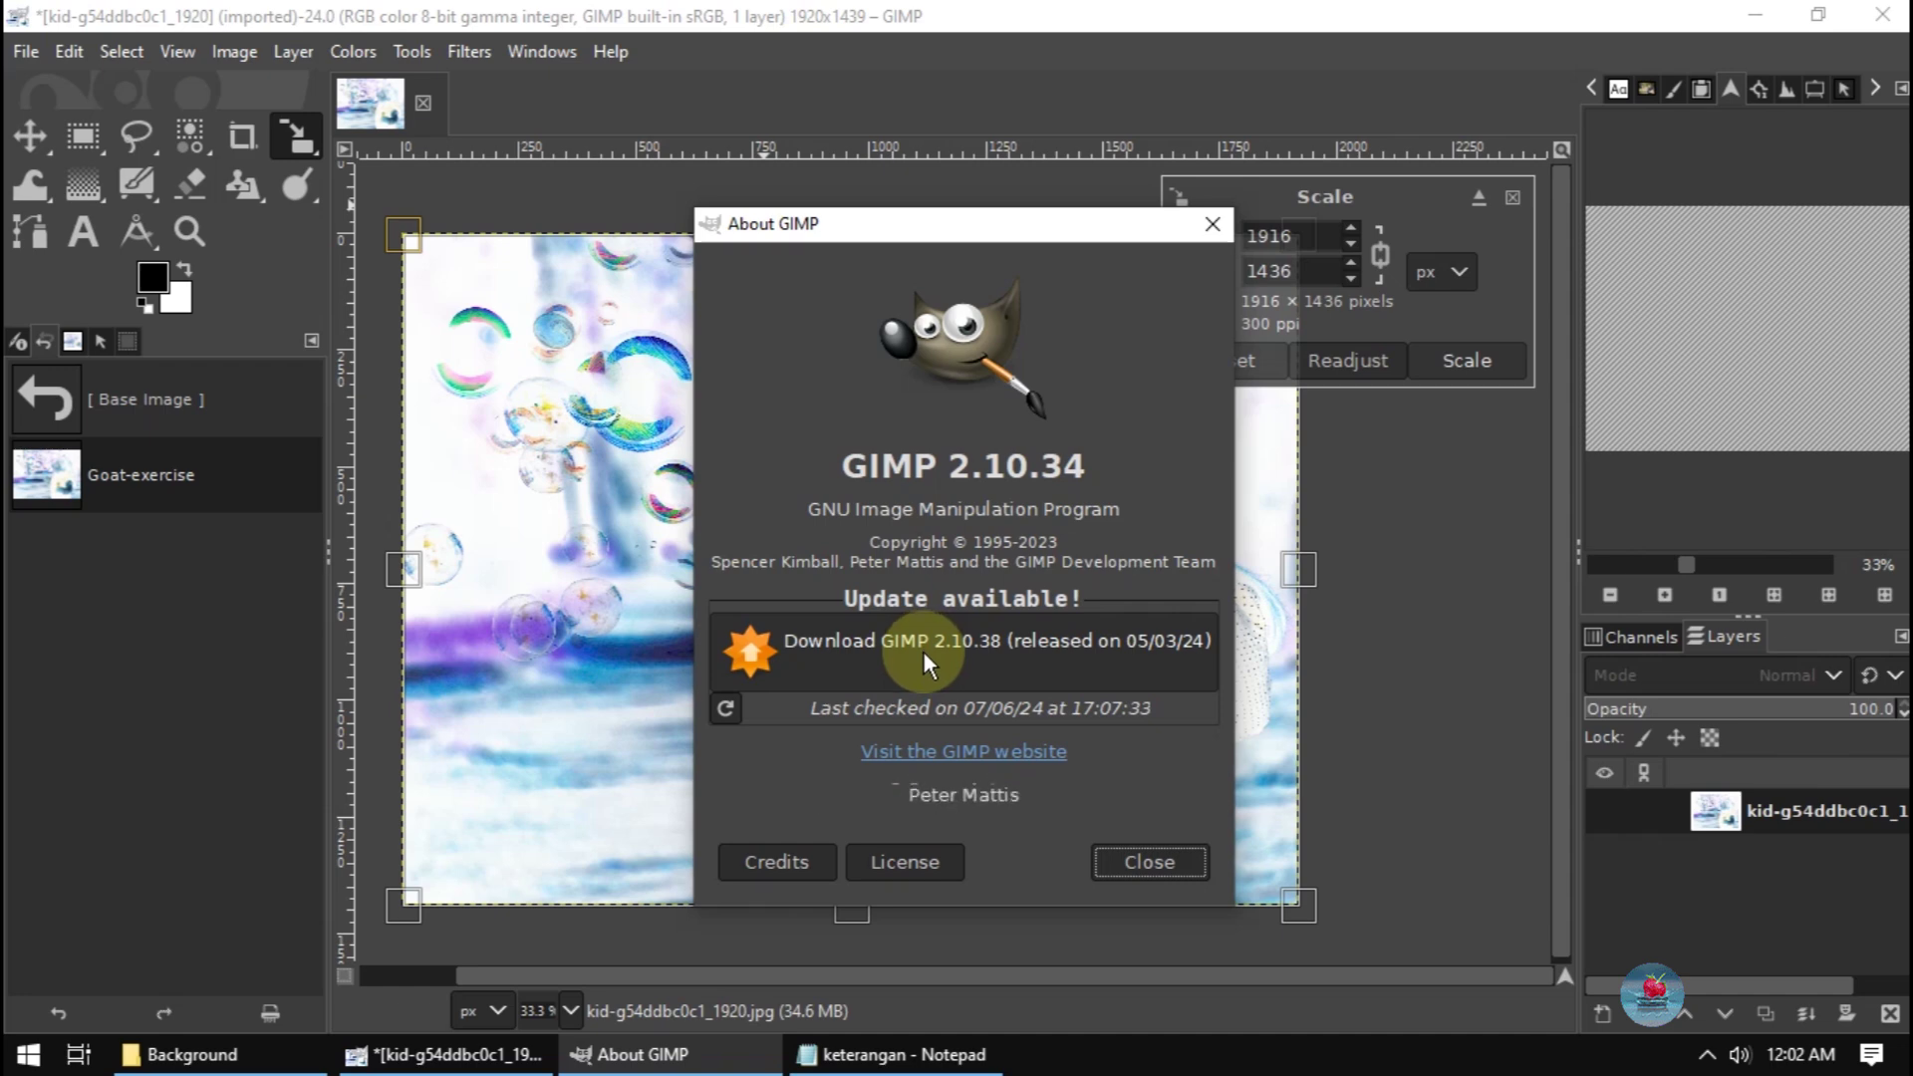
{"action": "left_click", "coordinate": [1132, 863]}
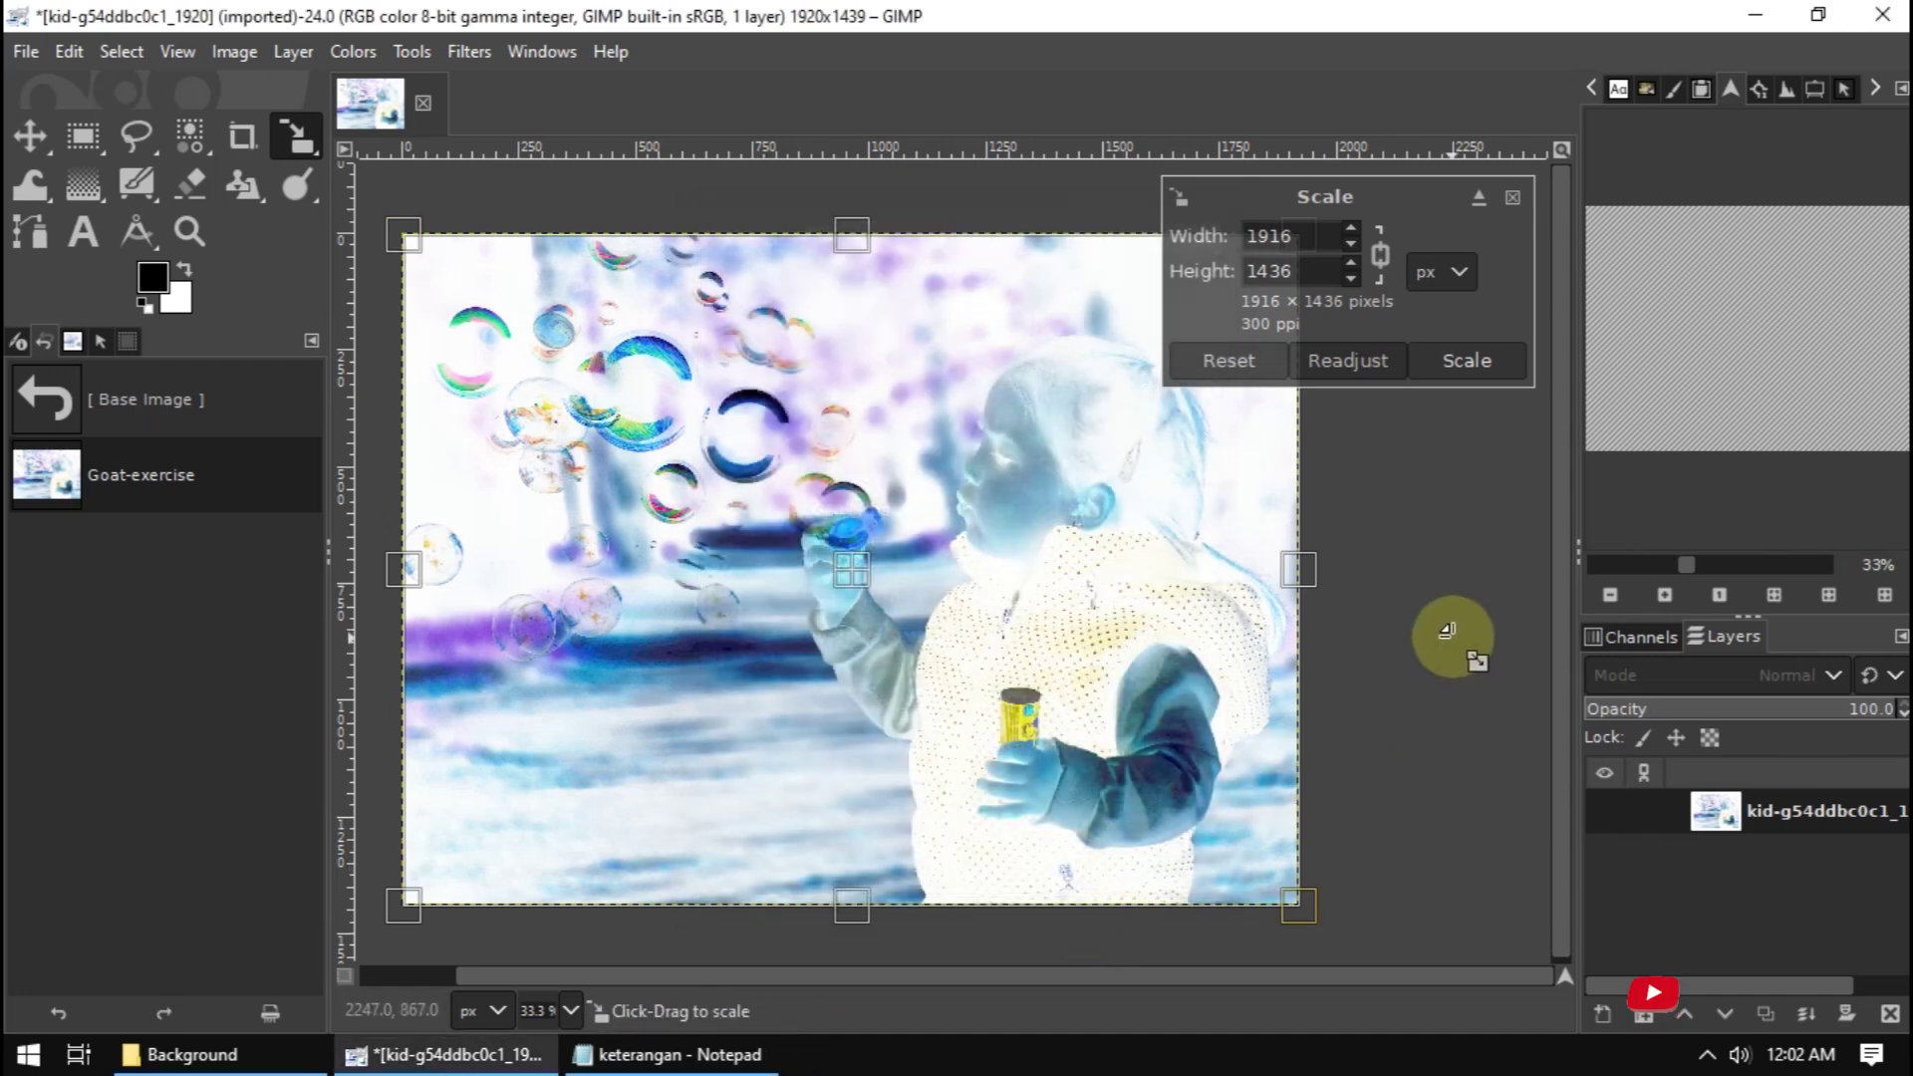
{"action": "left_click_drag", "start_coordinate": [1404, 978], "coordinate": [1259, 978]}
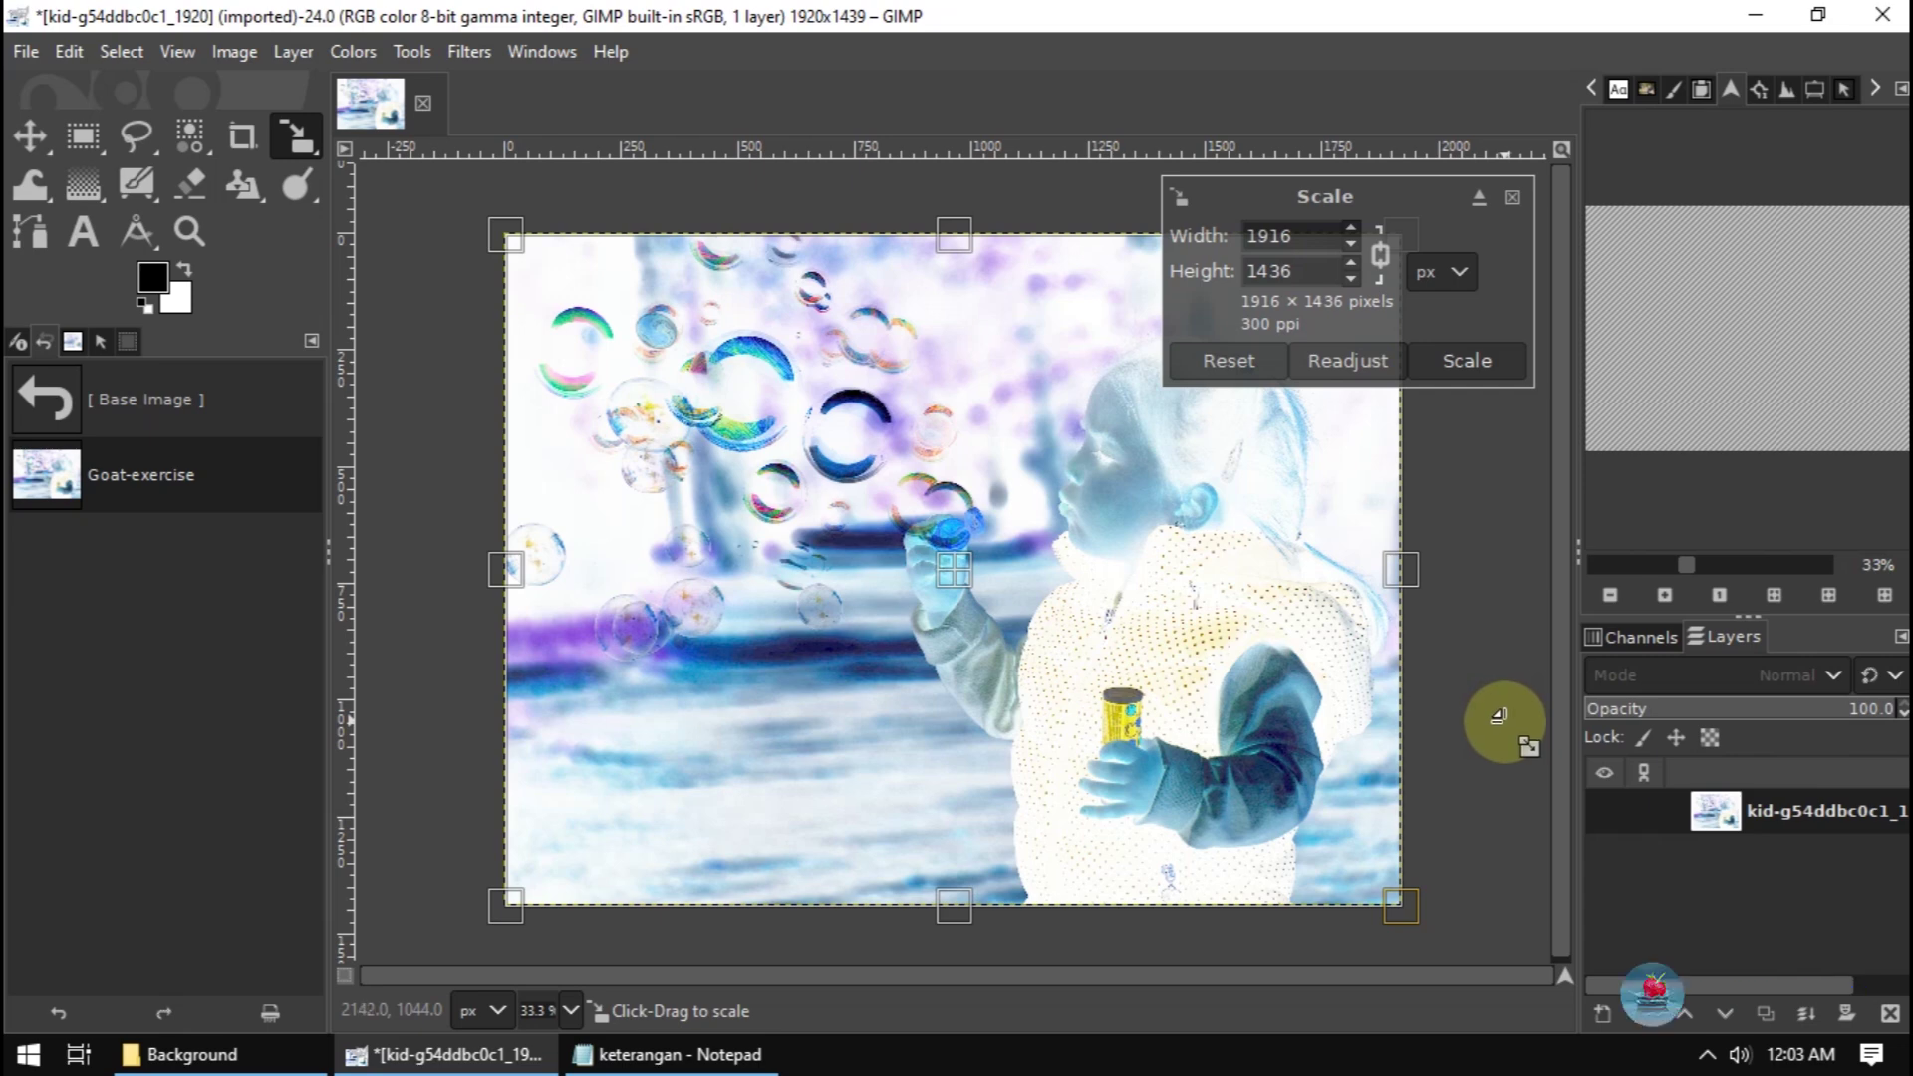
{"action": "left_click", "coordinate": [1708, 1054]}
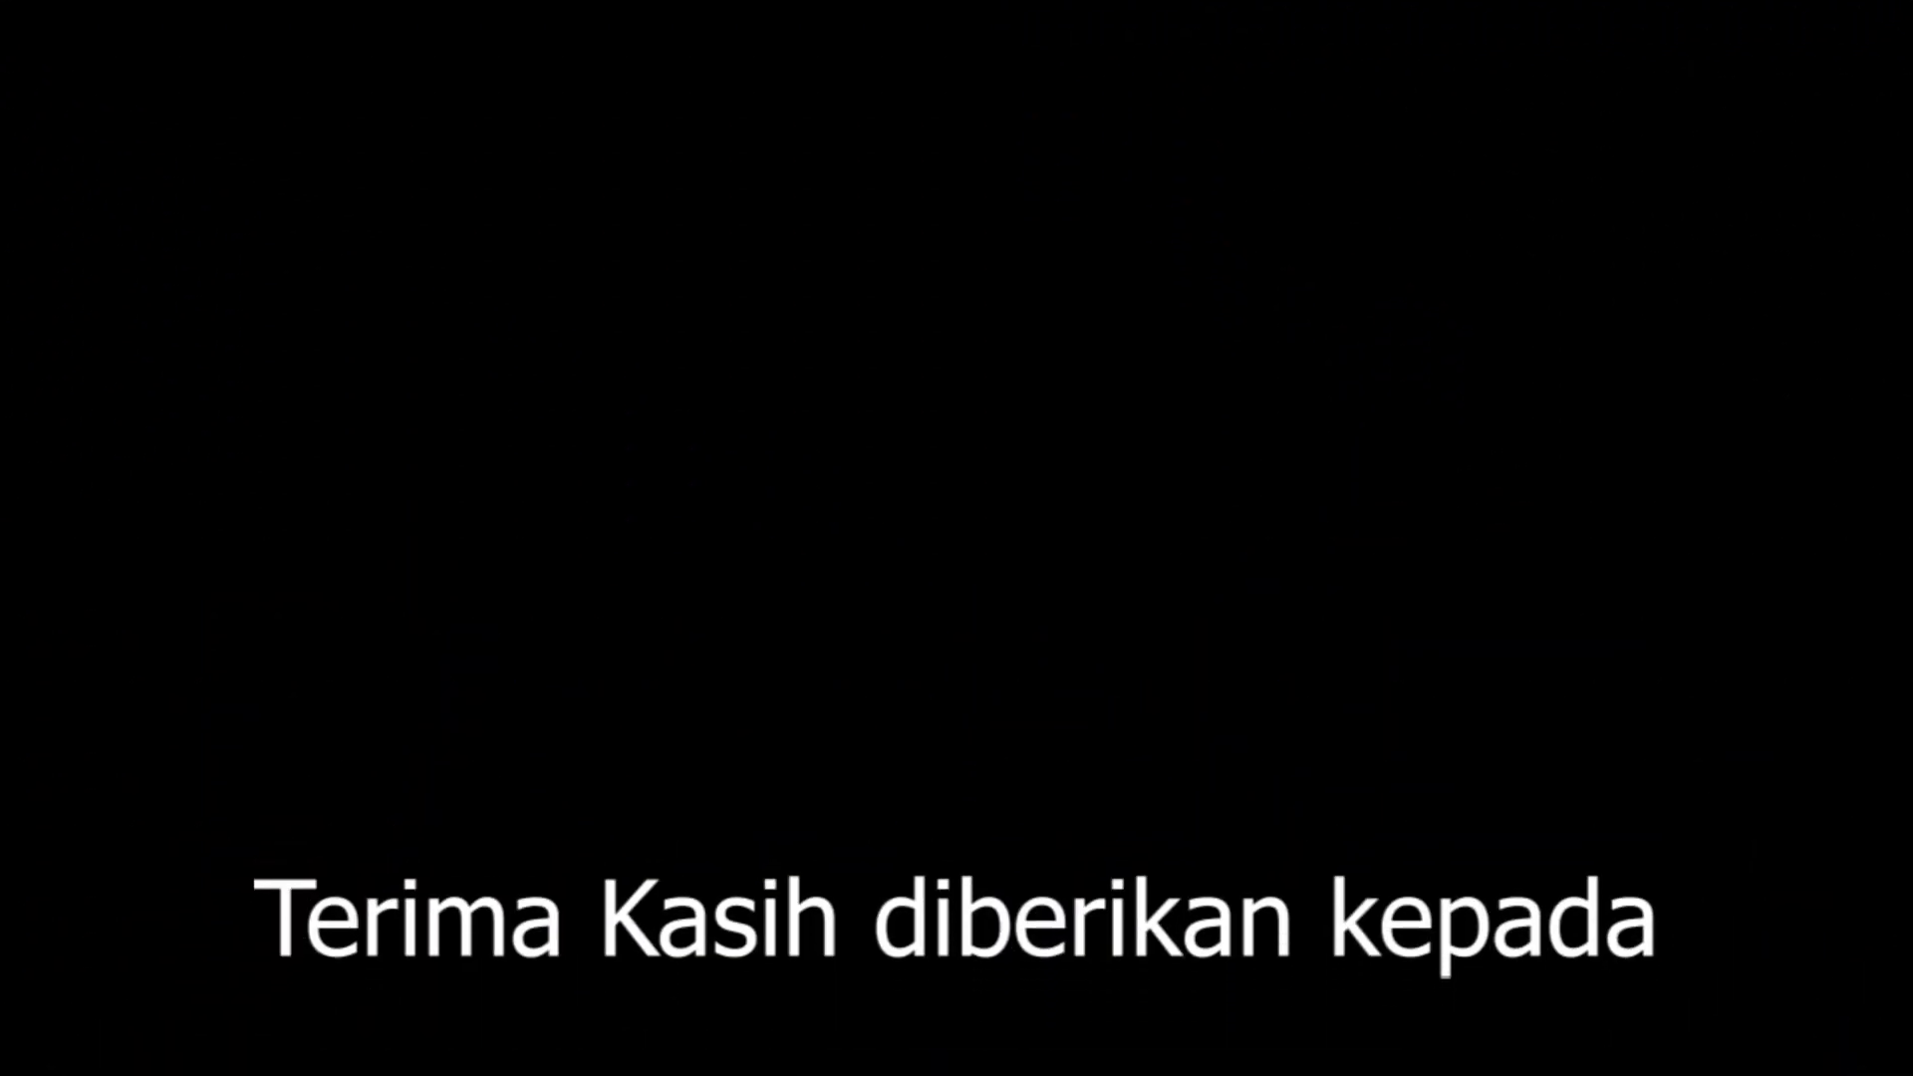